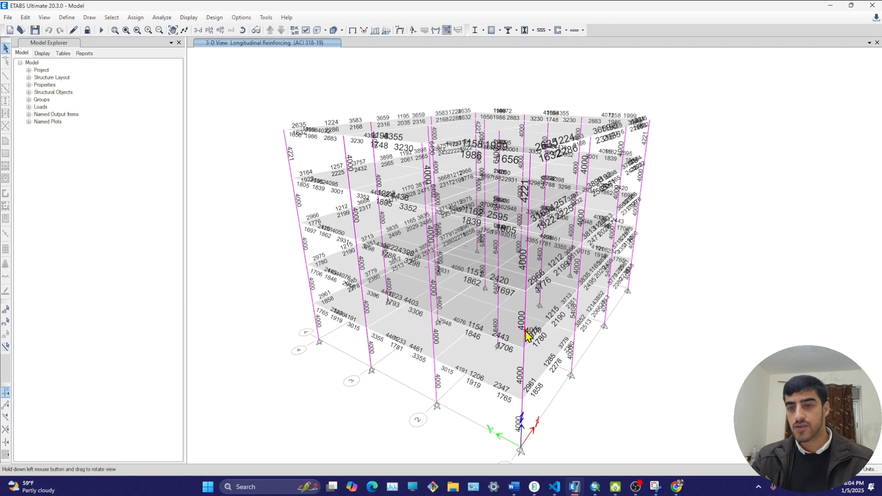
Start a new model using built-in settings with Metric SI units, AISC 360-16 steel design and ACI 318-19 concrete design
{"action": "left_click_drag", "start_coordinate": [305, 166], "coordinate": [244, 216]}
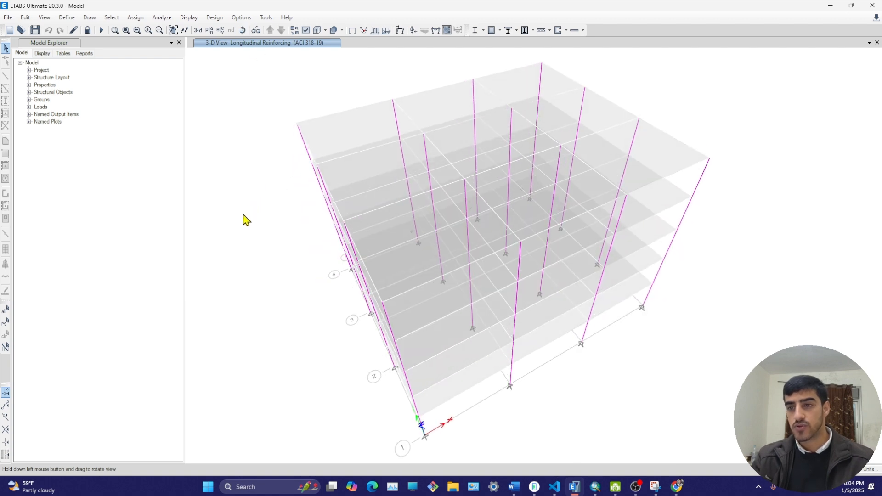
{"action": "left_click", "coordinate": [7, 17]}
{"action": "left_click", "coordinate": [23, 68]}
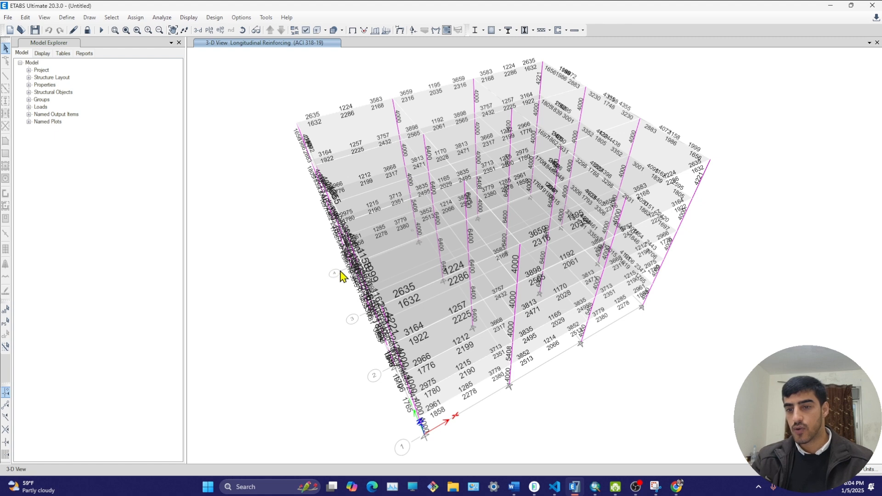
{"action": "left_click_drag", "start_coordinate": [388, 166], "coordinate": [315, 127]}
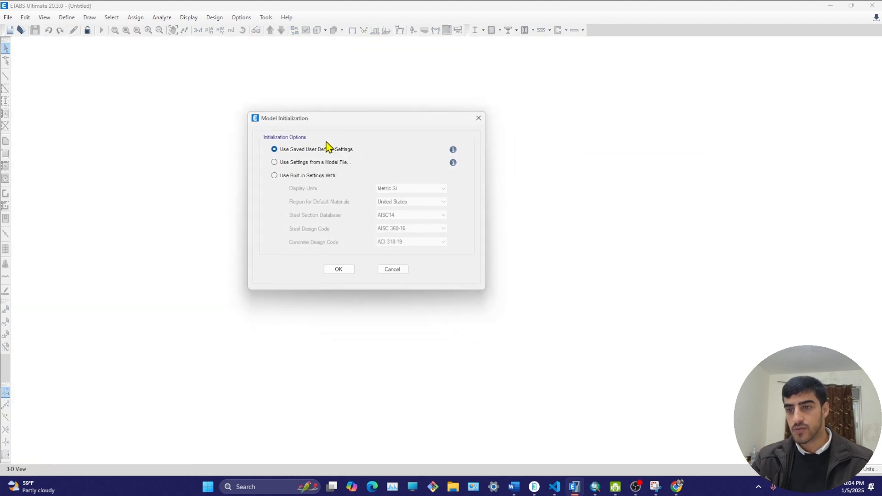
{"action": "left_click", "coordinate": [283, 165]}
{"action": "left_click", "coordinate": [274, 175]}
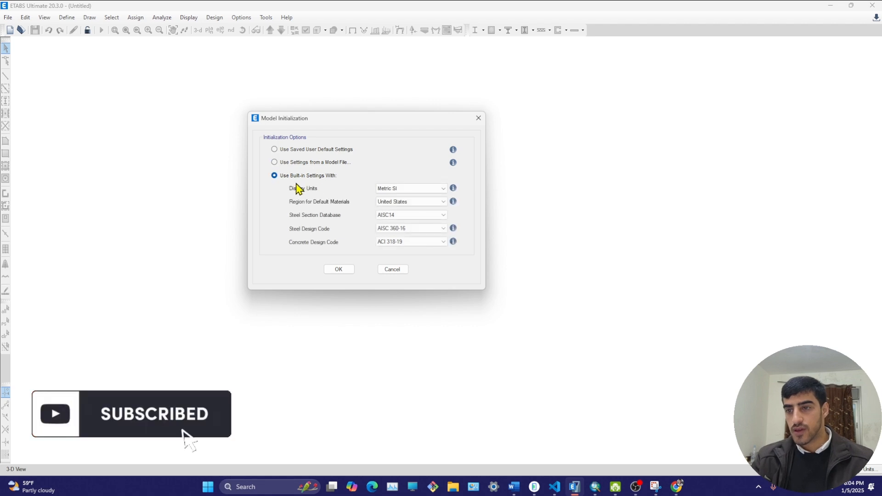
{"action": "left_click", "coordinate": [391, 242]}
{"action": "left_click", "coordinate": [389, 250]}
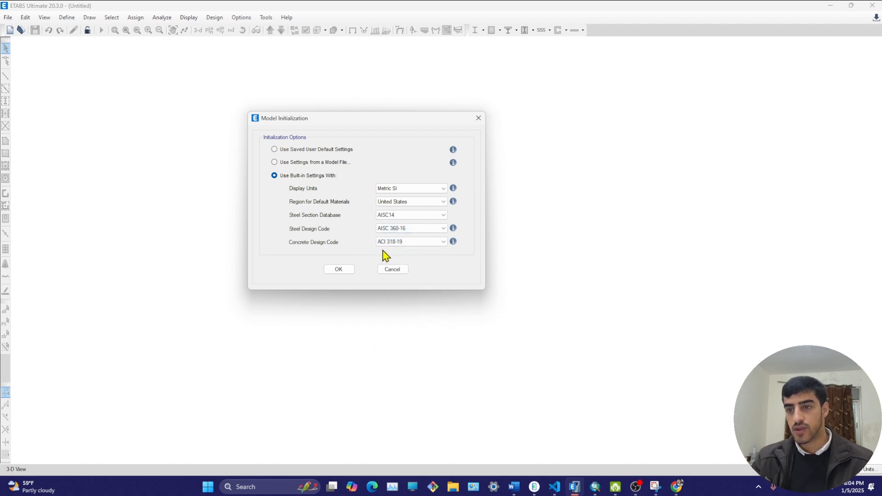
{"action": "left_click", "coordinate": [342, 271]}
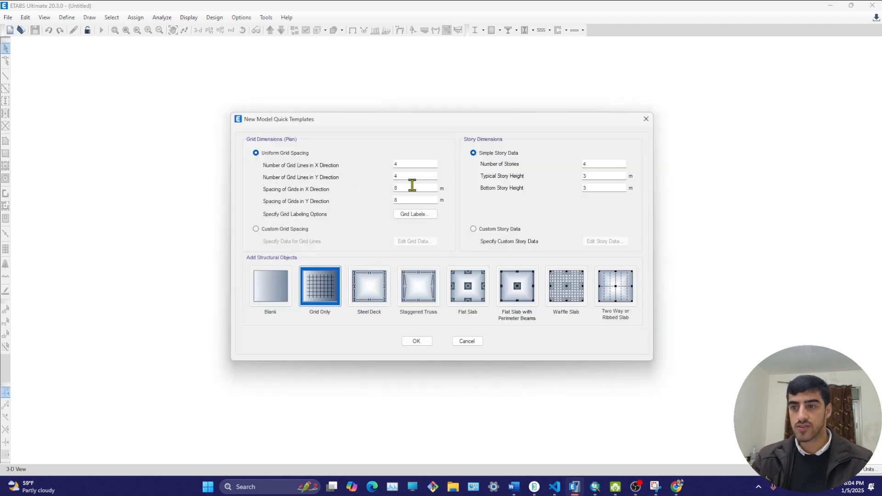
Create a grid-only model with 4 by 4 grid lines at 8 m spacing and 4 stories, each 3 m high
{"action": "double_click", "coordinate": [406, 162]}
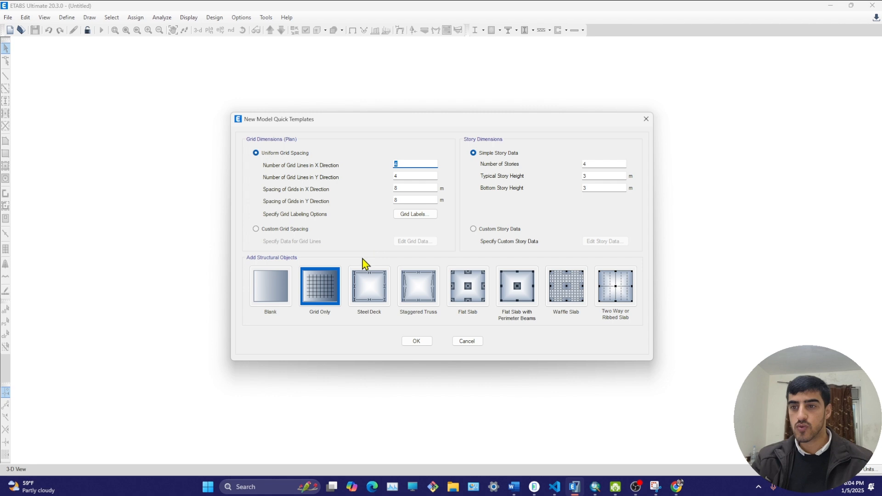
{"action": "double_click", "coordinate": [404, 176]}
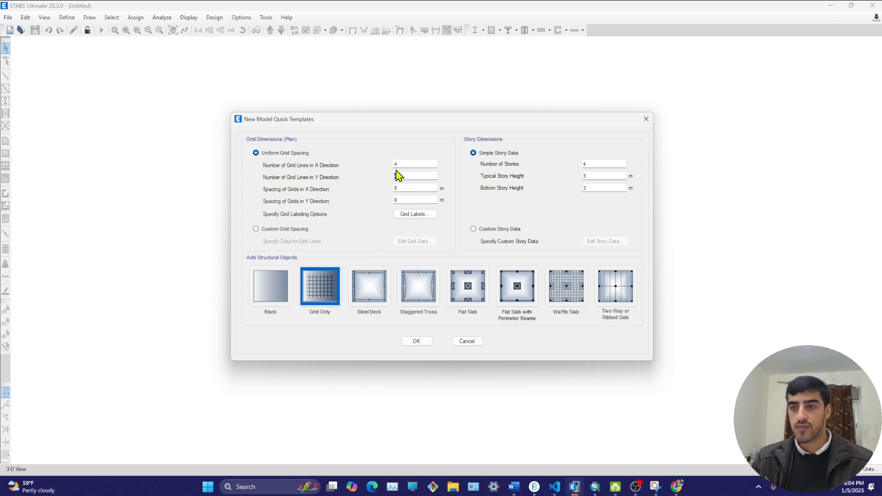
{"action": "double_click", "coordinate": [410, 189]}
{"action": "double_click", "coordinate": [419, 201]}
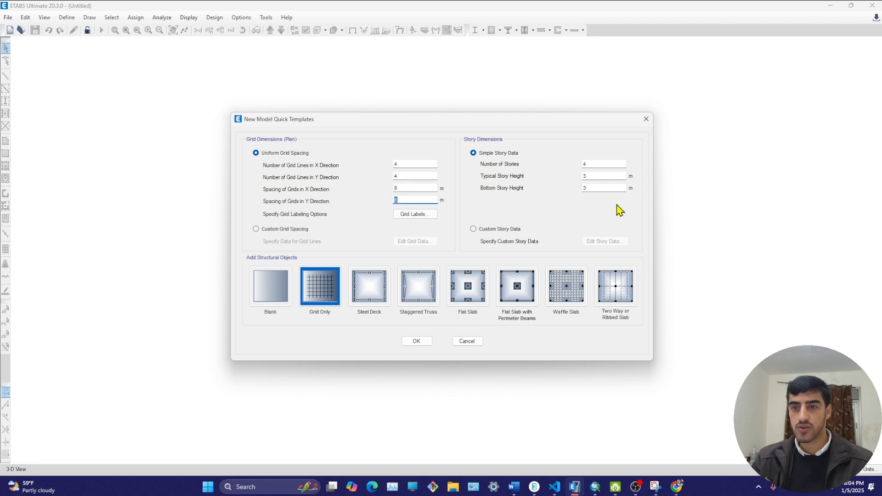
{"action": "double_click", "coordinate": [598, 164]}
{"action": "double_click", "coordinate": [585, 176]}
{"action": "double_click", "coordinate": [594, 191]}
{"action": "double_click", "coordinate": [588, 165]}
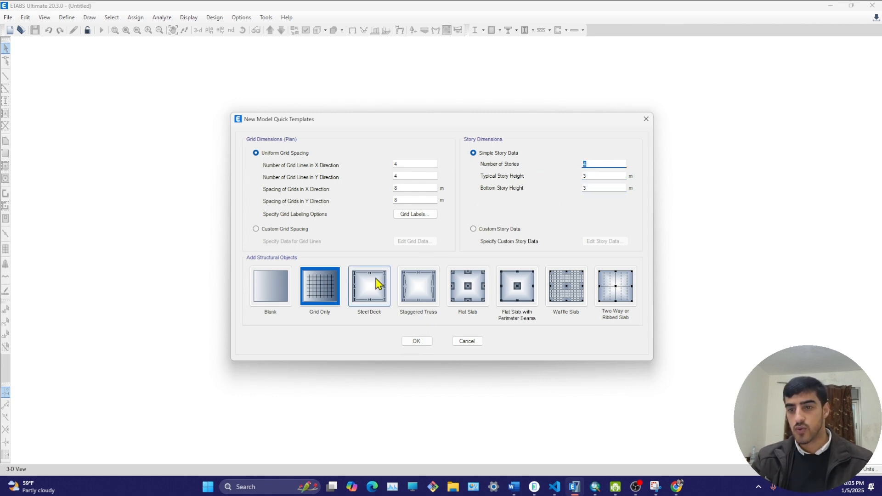
{"action": "left_click", "coordinate": [426, 344]}
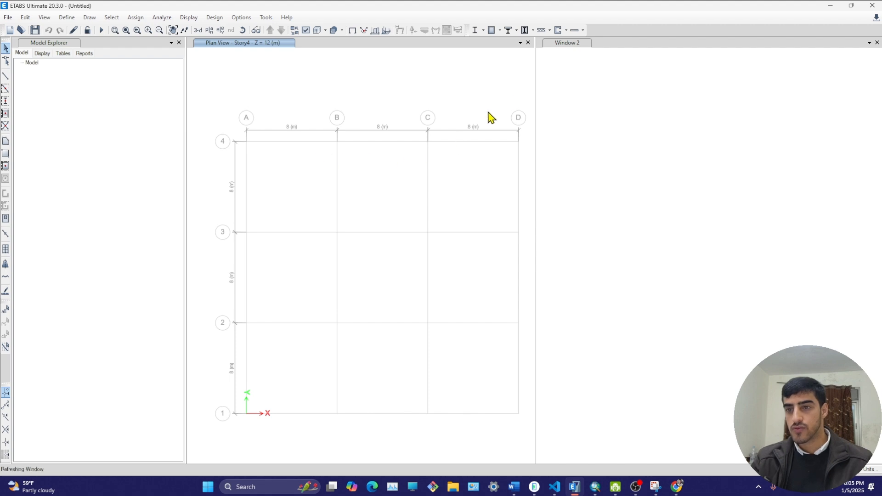
{"action": "right_click", "coordinate": [537, 51]}
{"action": "scroll", "coordinate": [341, 172], "scroll_direction": "up", "scroll_amount": 3}
{"action": "middle_click_drag", "start_coordinate": [339, 179], "coordinate": [311, 80]}
{"action": "left_click", "coordinate": [570, 42]}
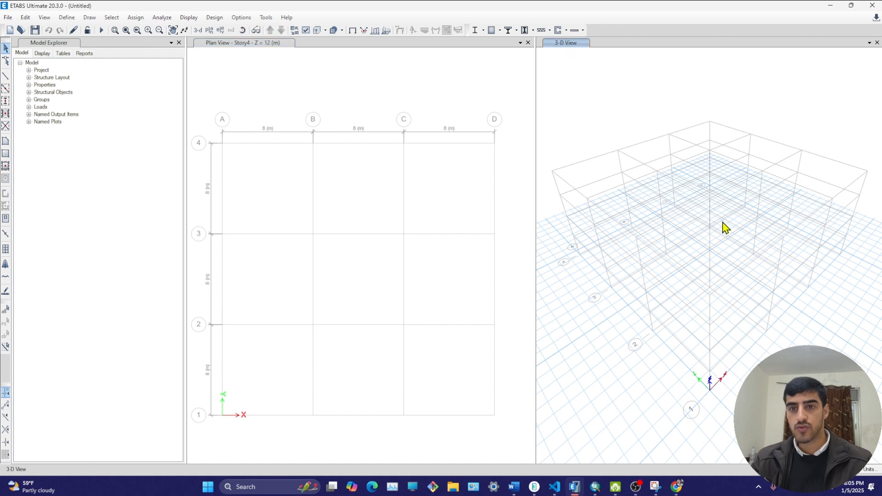
{"action": "middle_click_drag", "start_coordinate": [694, 249], "coordinate": [698, 260]}
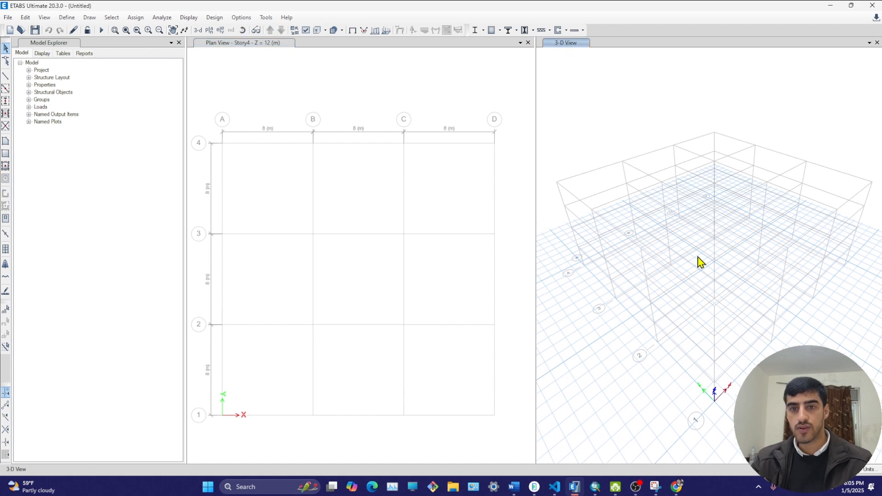
Add a new material property named C28MPA and set its material type to Concrete
{"action": "left_click", "coordinate": [67, 17]}
{"action": "left_click", "coordinate": [96, 30]}
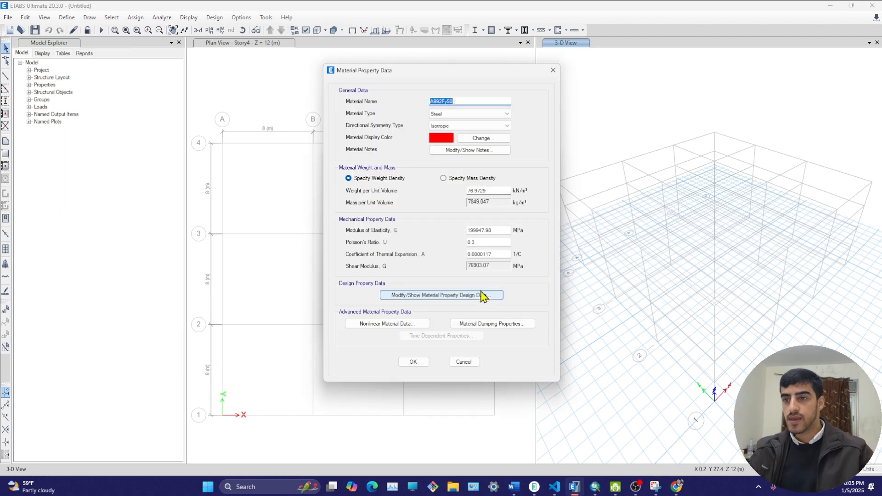
{"action": "left_click_drag", "start_coordinate": [338, 73], "coordinate": [298, 71]}
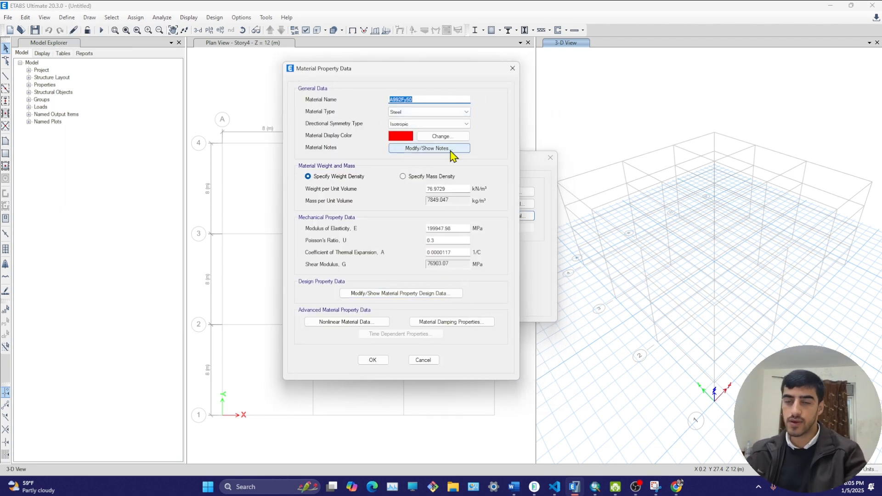
{"action": "type", "text": "c"}
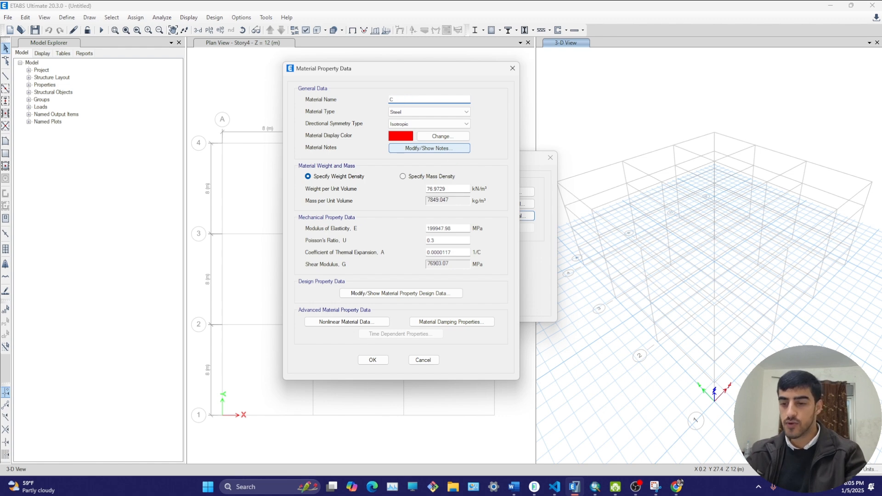
{"action": "type", "text": "28MPA"}
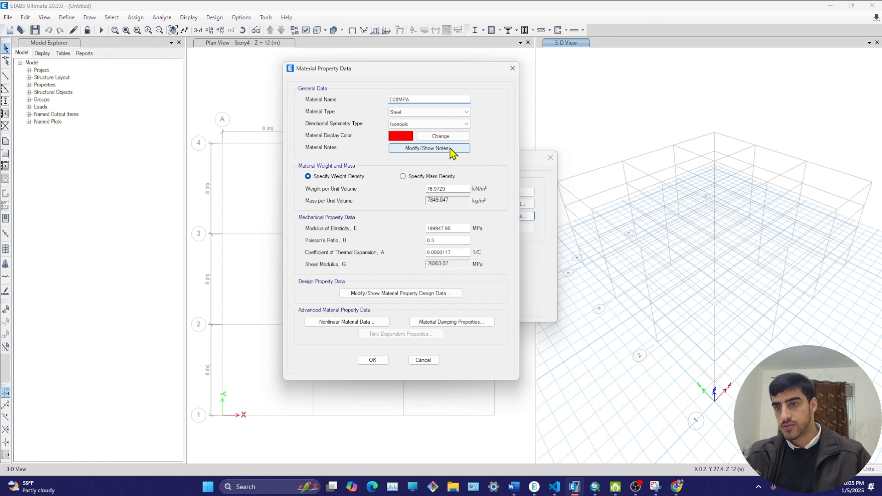
{"action": "left_click", "coordinate": [410, 113]}
{"action": "left_click", "coordinate": [404, 127]}
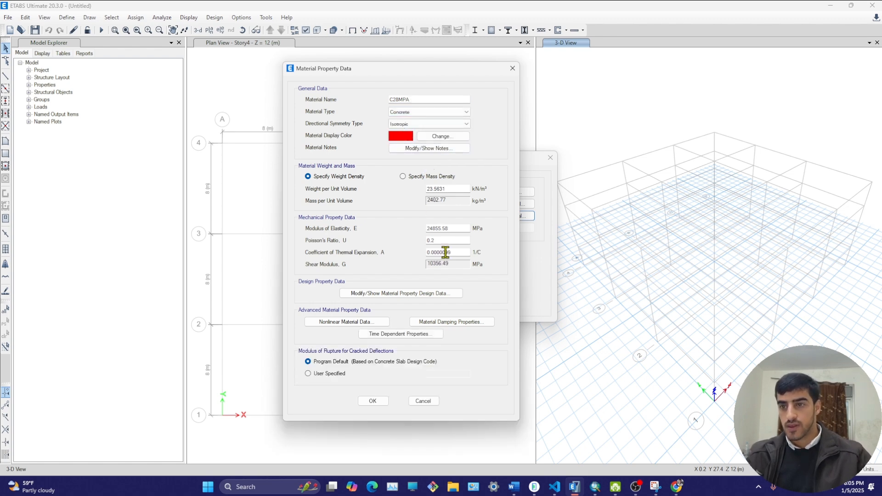
Set the concrete material's weight per unit volume to 25 kN/m³
{"action": "left_click", "coordinate": [447, 188]}
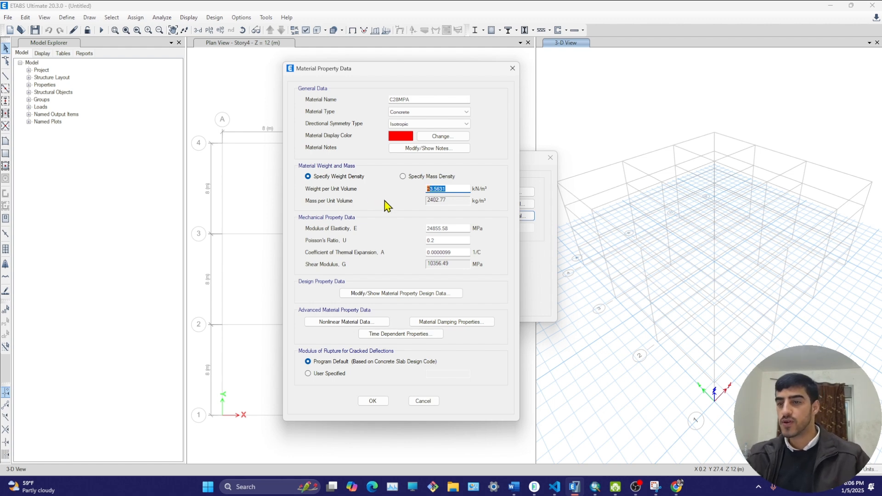
{"action": "type", "text": "25"}
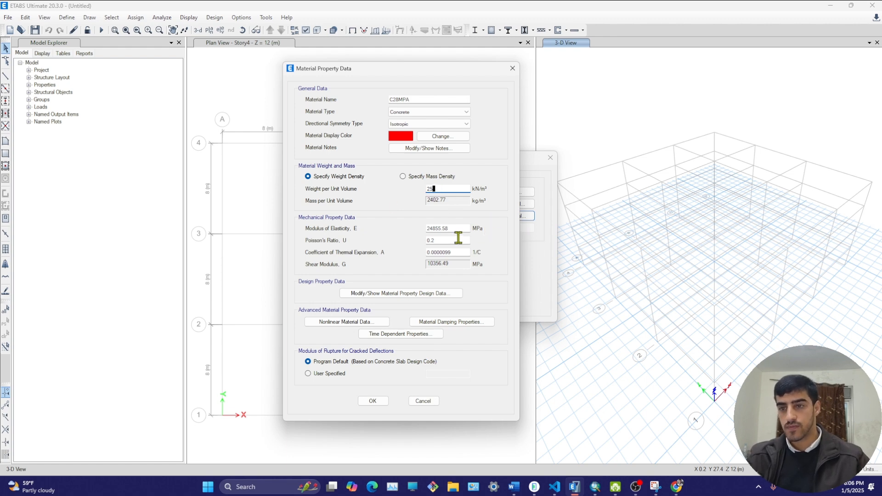
{"action": "key", "text": "Tab"}
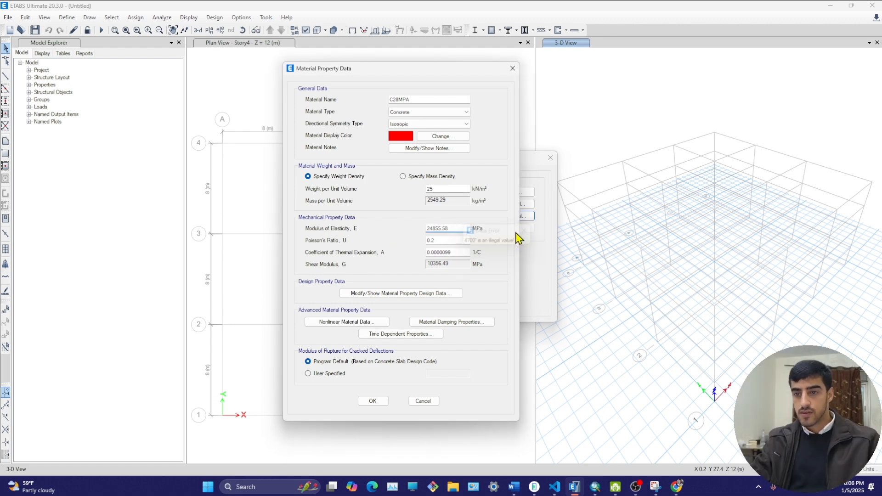
Calculate the concrete's modulus of elasticity as 4700*28^0.5 and trim the decimals to give 24870 MPa
{"action": "type", "text": "4700*"}
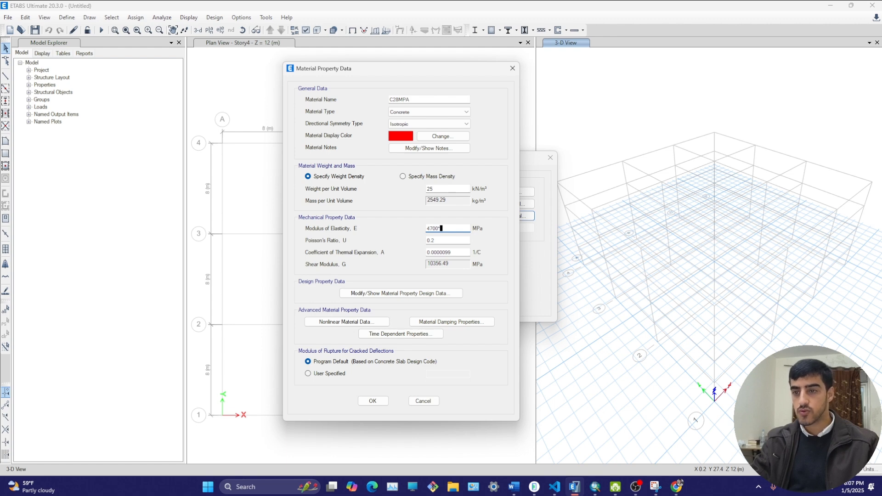
{"action": "type", "text": "^0.5"}
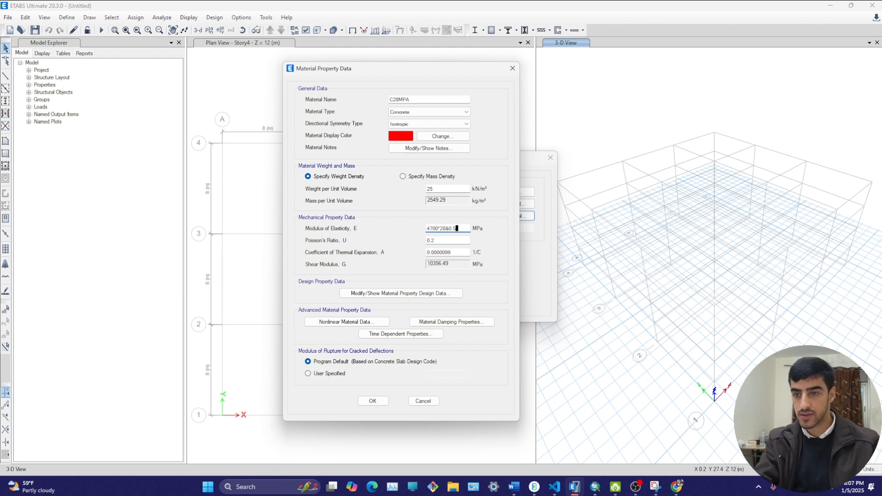
{"action": "key", "text": "BackSpace"}
{"action": "key", "text": "BackSpace"}
{"action": "key", "text": "BackSpace"}
{"action": "key", "text": "BackSpace"}
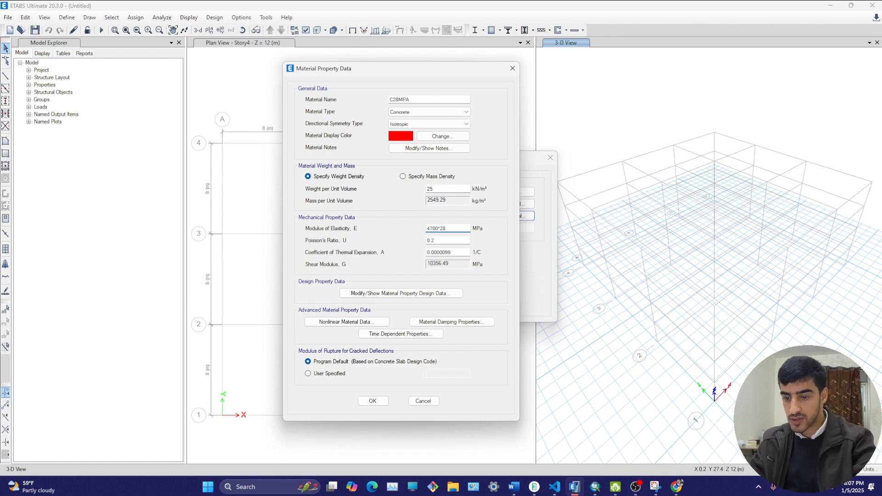
{"action": "type", "text": "^0.5"}
{"action": "key", "text": "Return"}
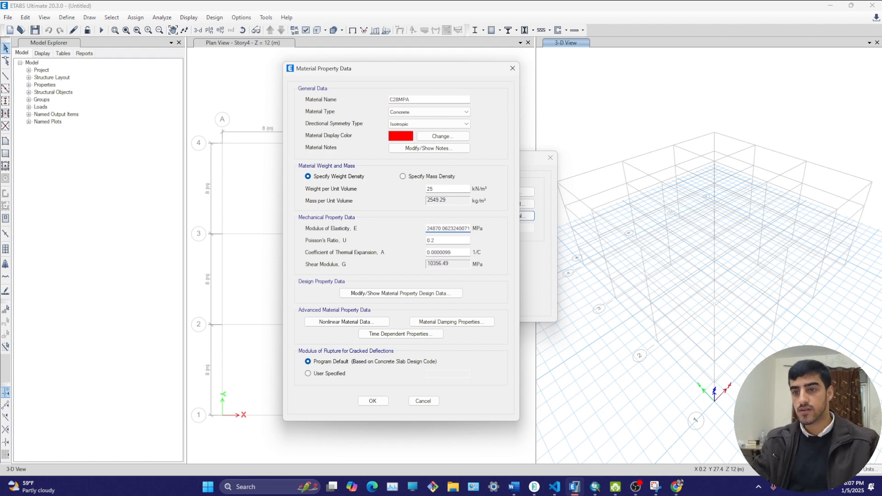
{"action": "left_click_drag", "start_coordinate": [444, 229], "coordinate": [611, 233]}
{"action": "key", "text": "BackSpace"}
{"action": "left_click", "coordinate": [460, 241]}
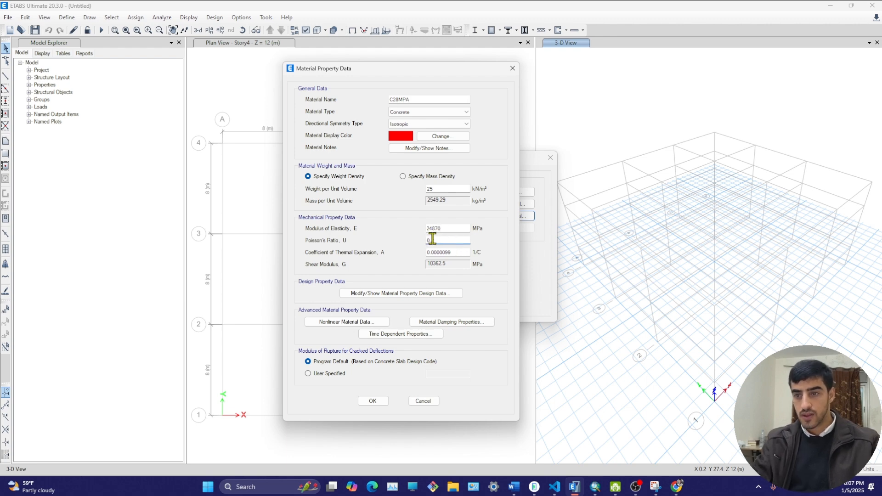
Set the concrete's design grade to 28 Mpa and its specified compressive strength f'c to 28 MPa
{"action": "left_click_drag", "start_coordinate": [436, 242], "coordinate": [434, 252]}
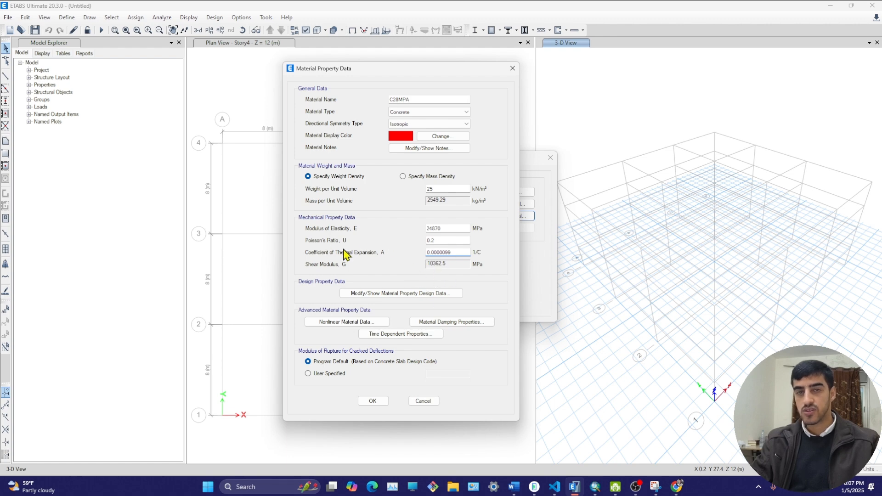
{"action": "left_click_drag", "start_coordinate": [448, 241], "coordinate": [363, 245]}
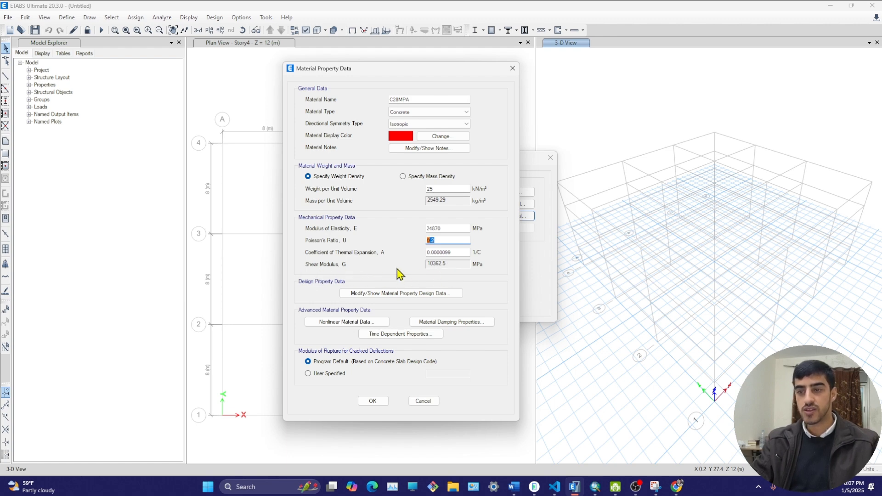
{"action": "left_click", "coordinate": [458, 252]}
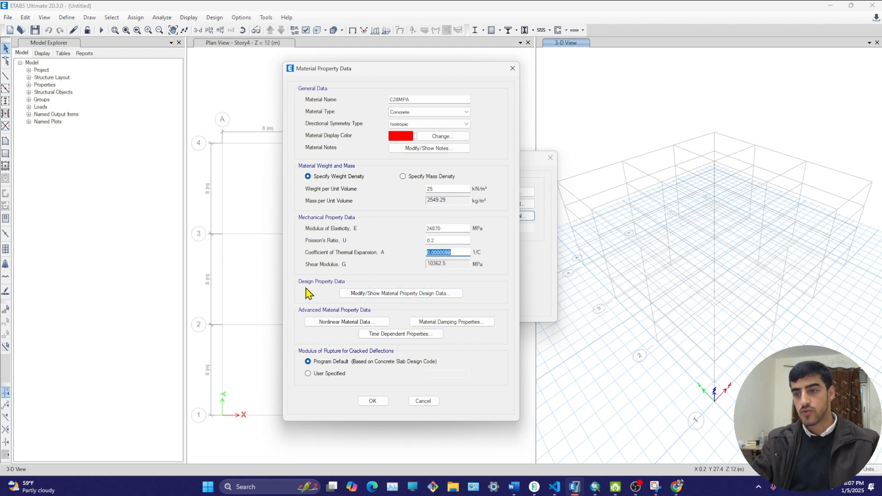
{"action": "left_click", "coordinate": [407, 294]}
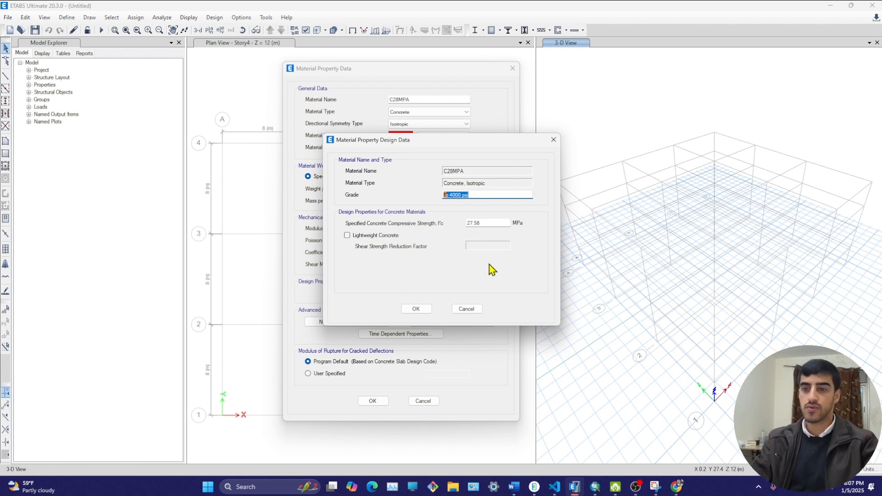
{"action": "type", "text": "28"}
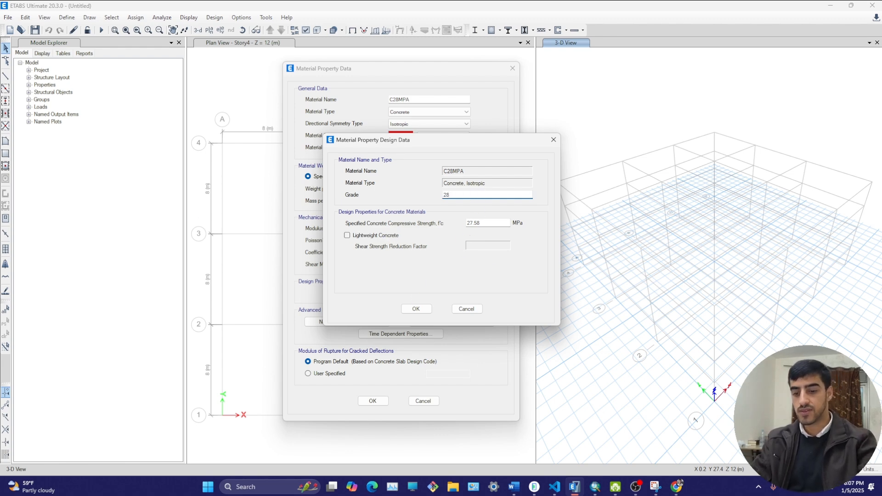
{"action": "type", "text": " Mpa"}
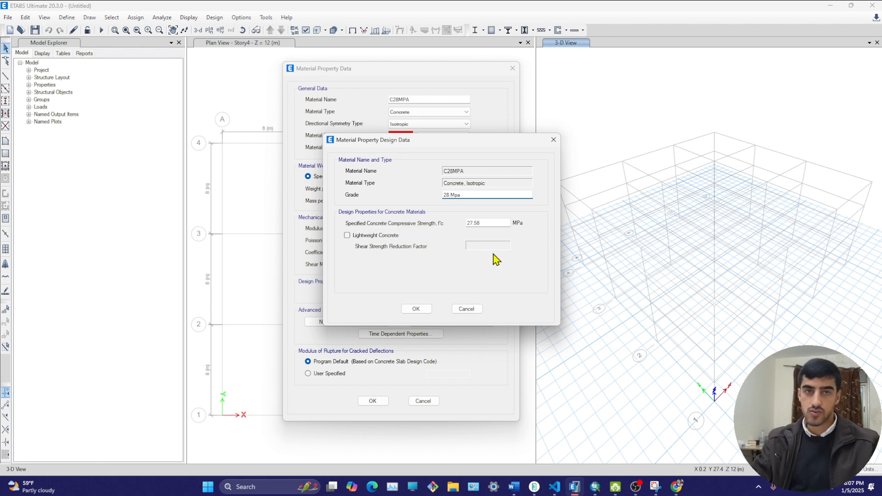
{"action": "key", "text": "Tab"}
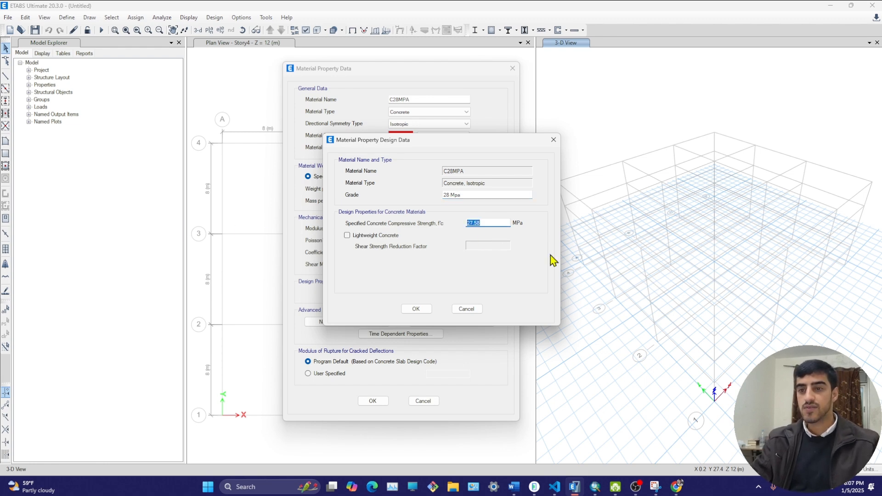
{"action": "type", "text": "28"}
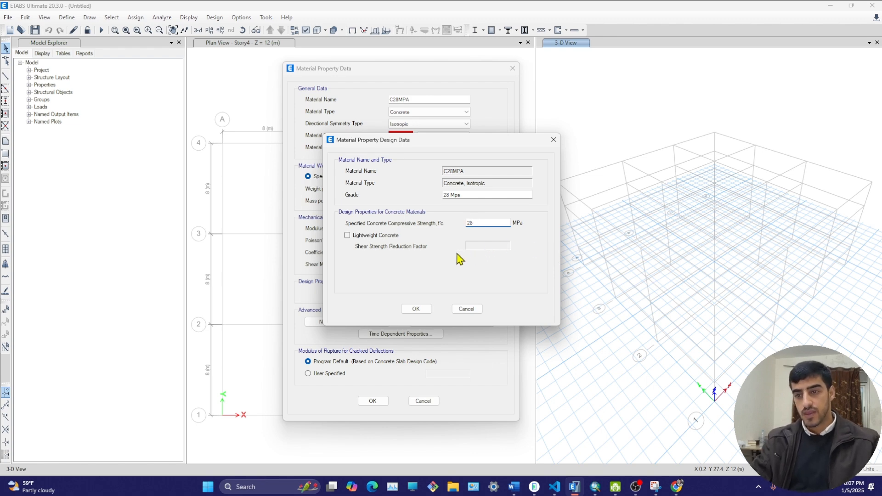
{"action": "left_click", "coordinate": [416, 309]}
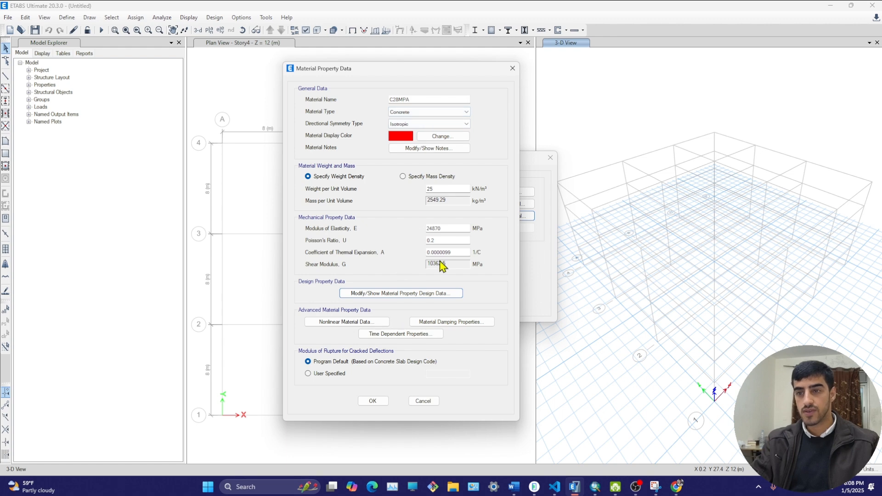
Accept the C28MPA material and add a copy of it named C30MPA
{"action": "left_click", "coordinate": [372, 401]}
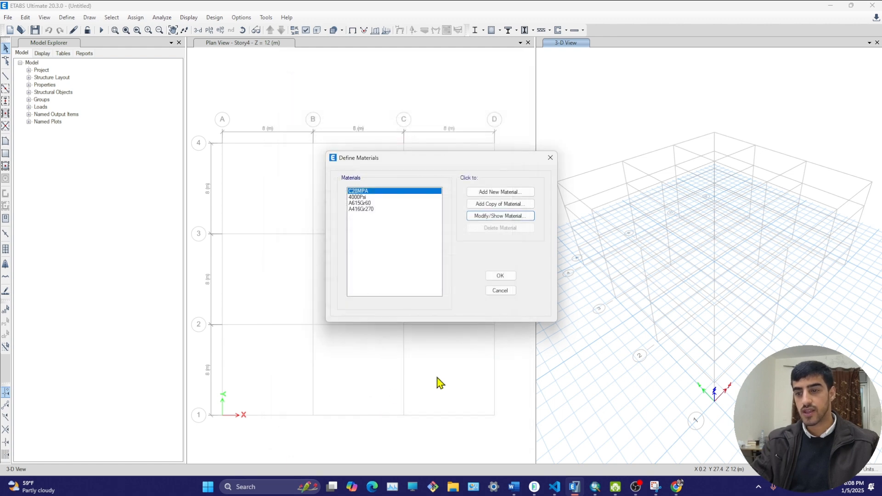
{"action": "left_click", "coordinate": [492, 205]}
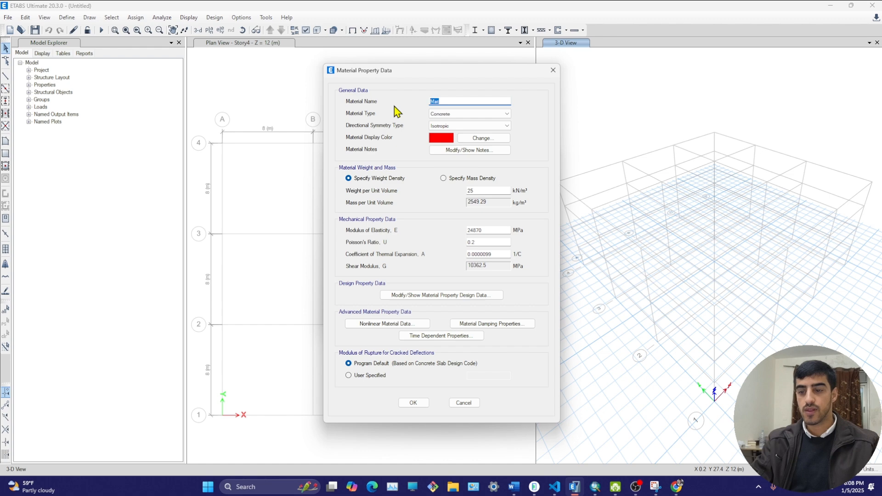
{"action": "type", "text": "330"}
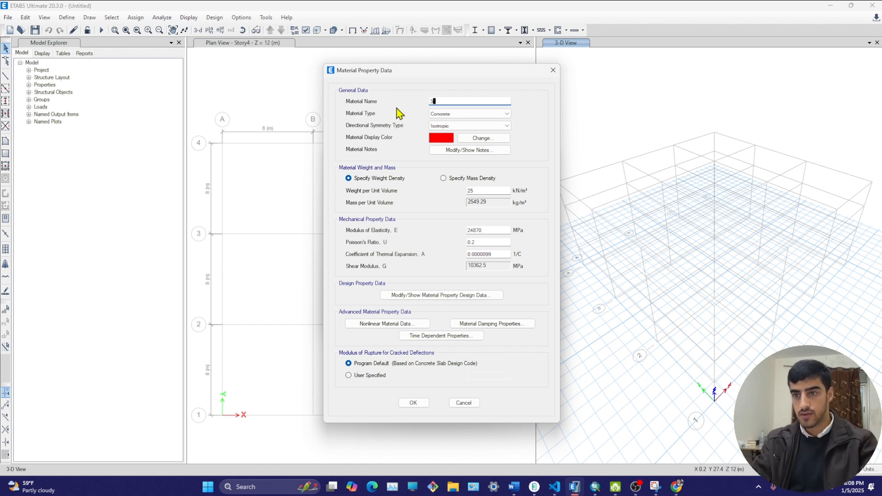
{"action": "type", "text": "MPA"}
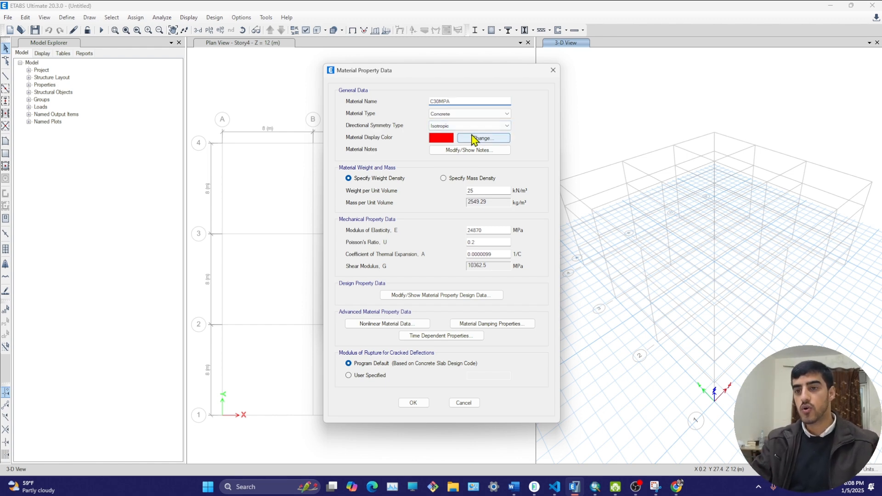
{"action": "double_click", "coordinate": [478, 191]}
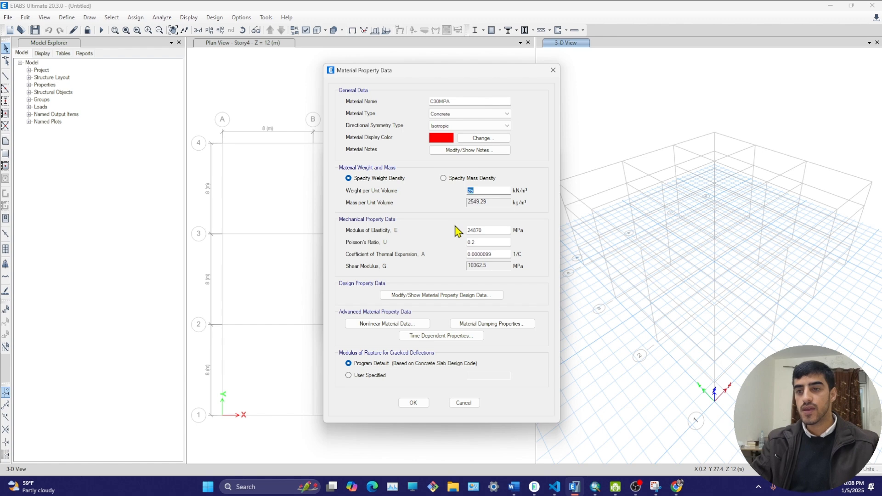
{"action": "left_click", "coordinate": [485, 192]}
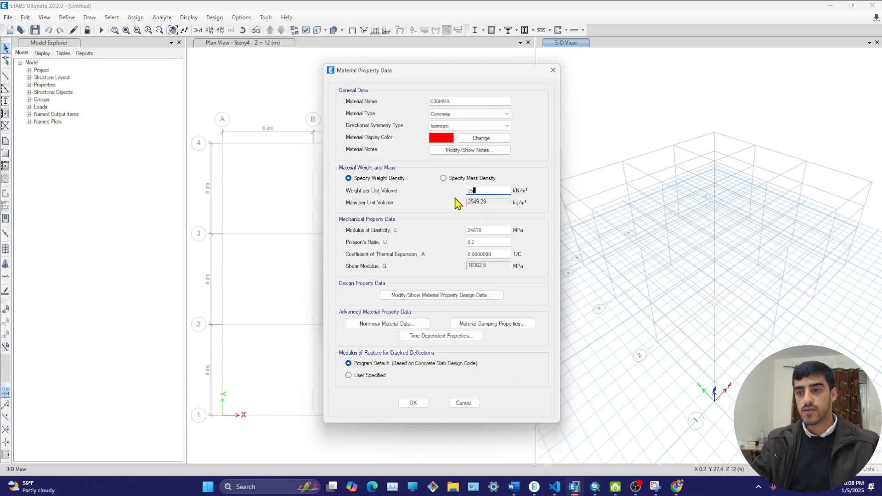
{"action": "left_click_drag", "start_coordinate": [485, 189], "coordinate": [364, 188]}
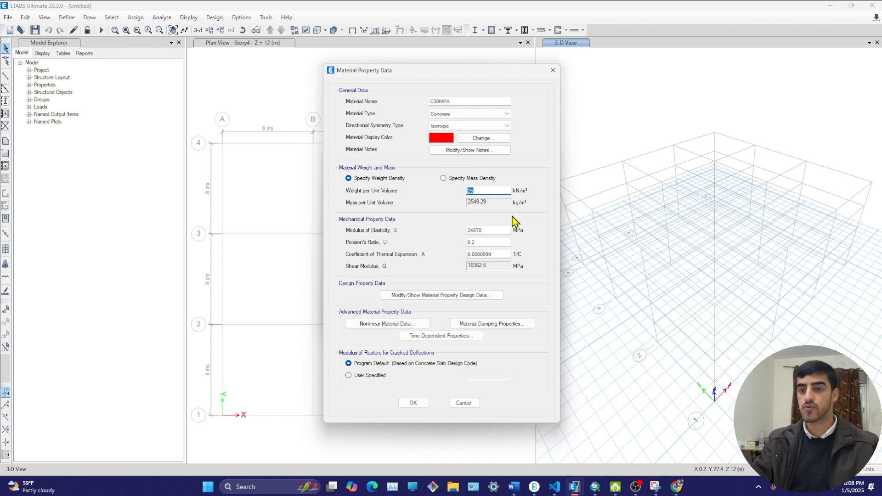
Calculate C30MPA's modulus of elasticity as 4700*30^0.5 and trim the decimals to give 25742 MPa
{"action": "left_click_drag", "start_coordinate": [488, 230], "coordinate": [357, 233]}
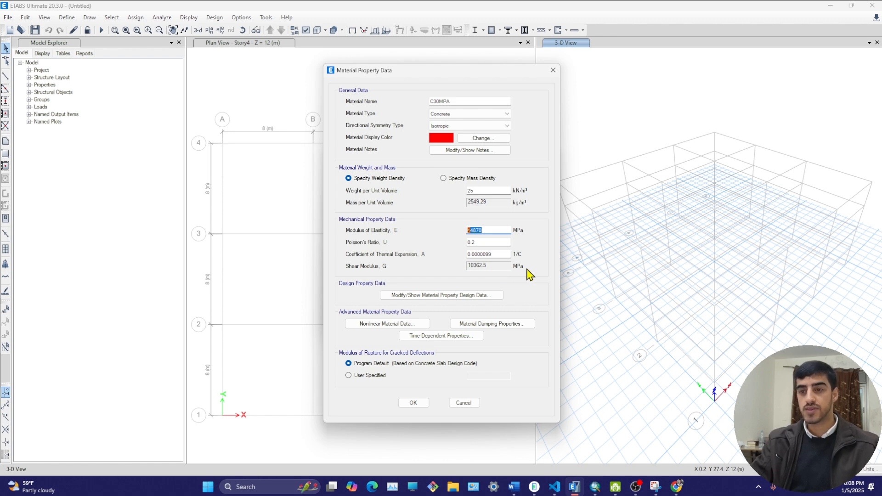
{"action": "type", "text": "4700*30^"}
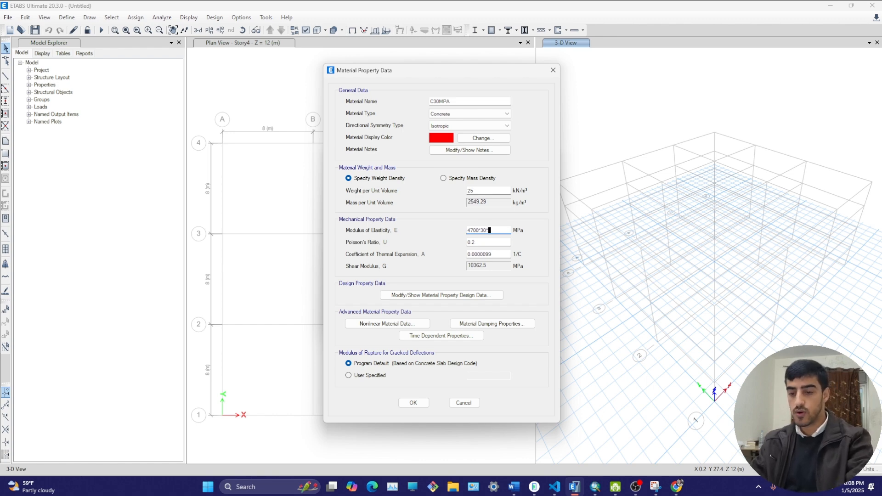
{"action": "type", "text": "0.5"}
{"action": "key", "text": "Return"}
{"action": "left_click_drag", "start_coordinate": [483, 231], "coordinate": [660, 241]}
{"action": "key", "text": "Delete"}
Set C30MPA's design grade to 30 Mpa and its compressive strength f'c to 30 MPa, then accept the material
{"action": "left_click", "coordinate": [442, 296]}
{"action": "left_click_drag", "start_coordinate": [474, 195], "coordinate": [384, 207]}
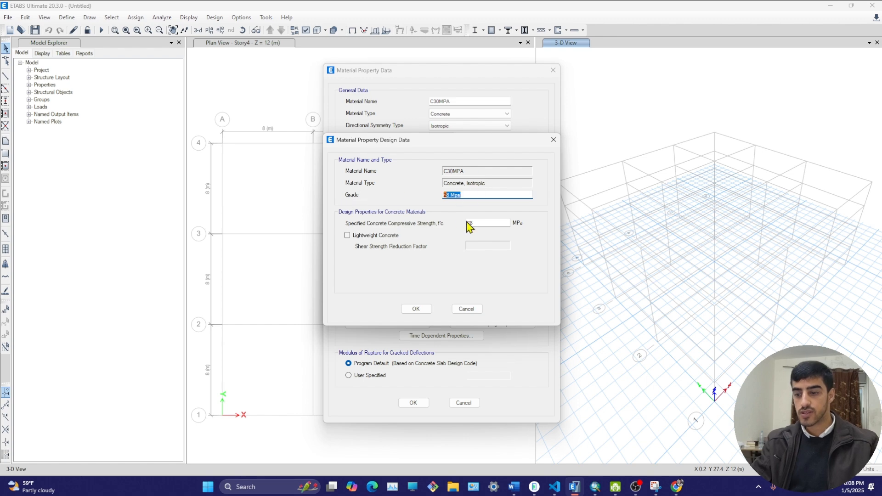
{"action": "type", "text": "30"}
{"action": "key", "text": "Tab"}
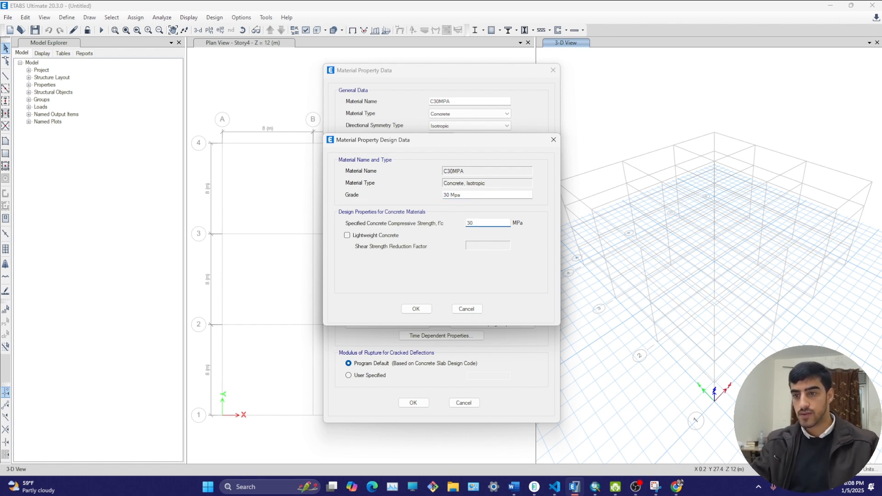
{"action": "left_click", "coordinate": [376, 240]}
{"action": "left_click", "coordinate": [376, 240]}
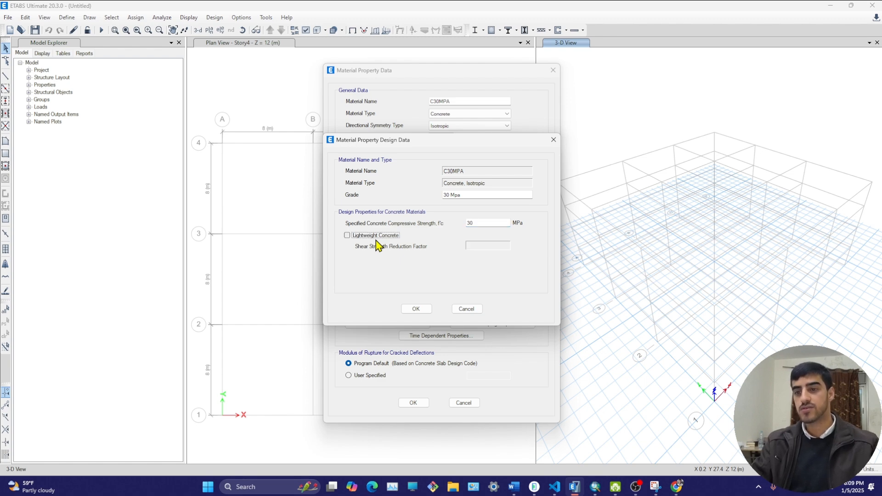
{"action": "left_click", "coordinate": [415, 309]}
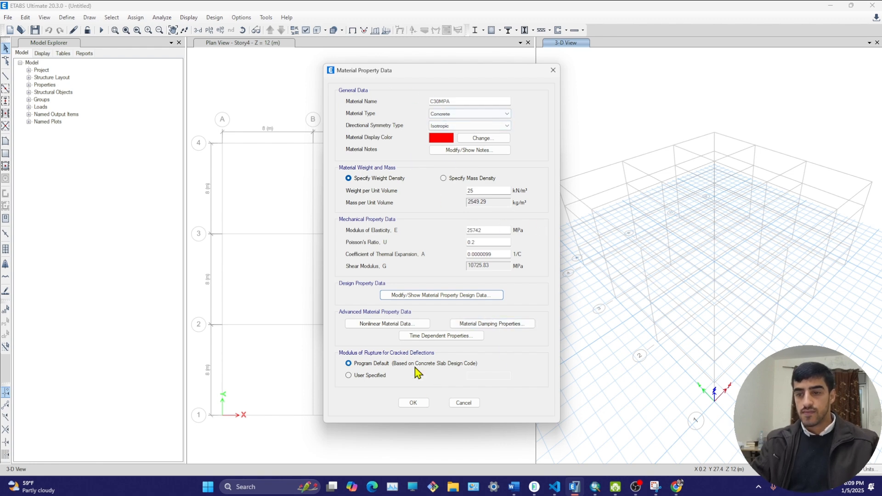
{"action": "left_click", "coordinate": [413, 403]}
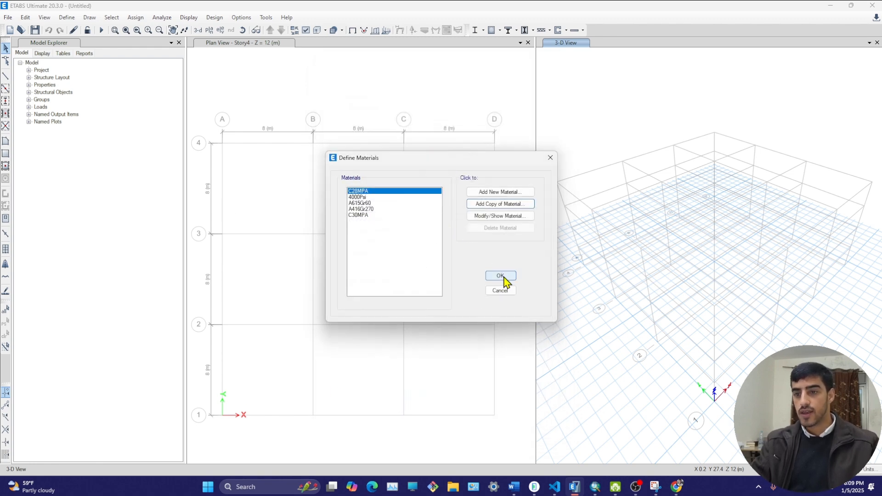
{"action": "left_click", "coordinate": [498, 212]}
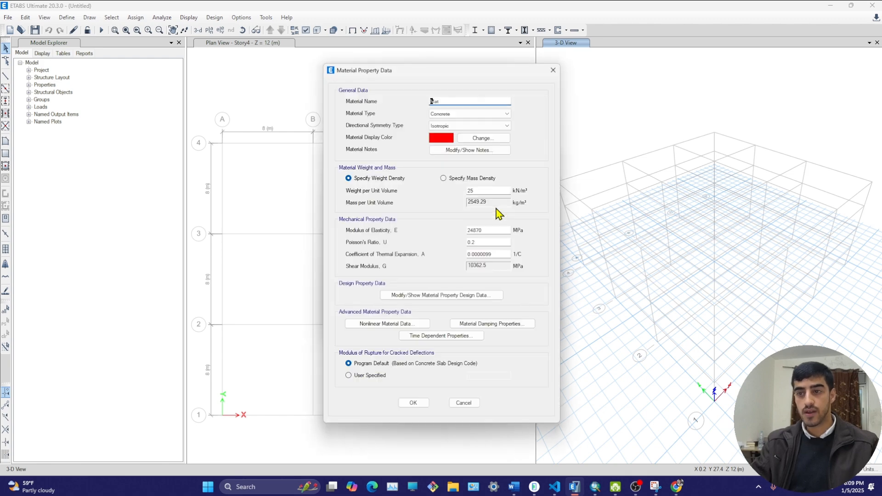
{"action": "left_click_drag", "start_coordinate": [415, 72], "coordinate": [296, 72]}
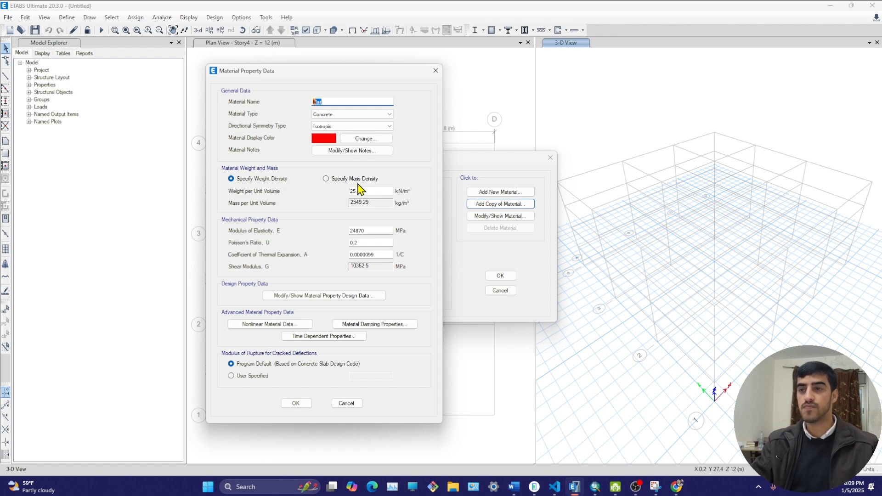
{"action": "type", "text": "Re"}
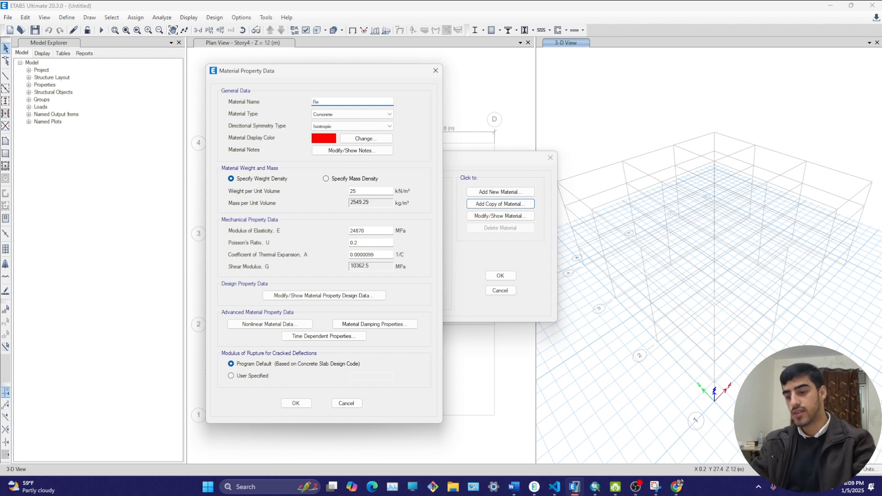
{"action": "type", "text": "bar G"}
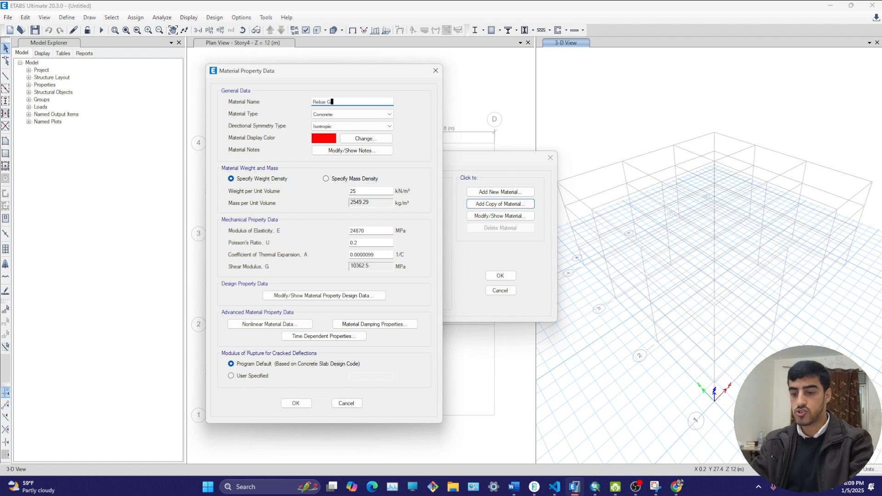
{"action": "type", "text": "60"}
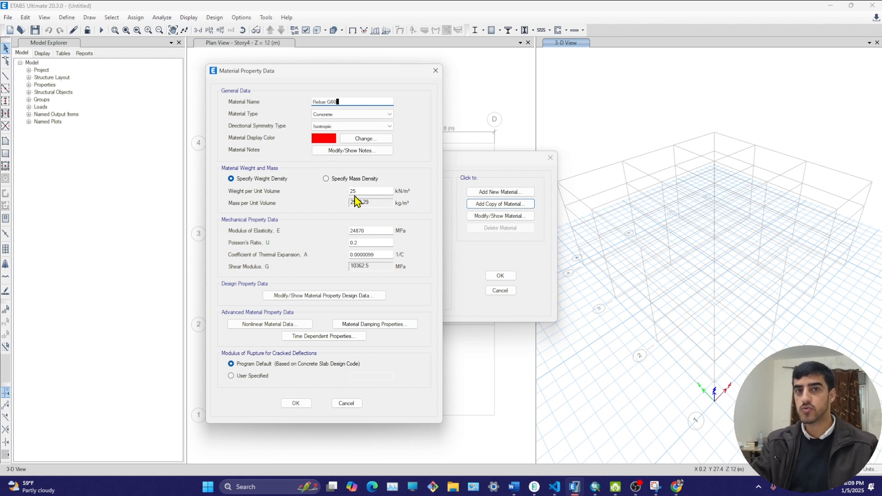
{"action": "double_click", "coordinate": [358, 192]}
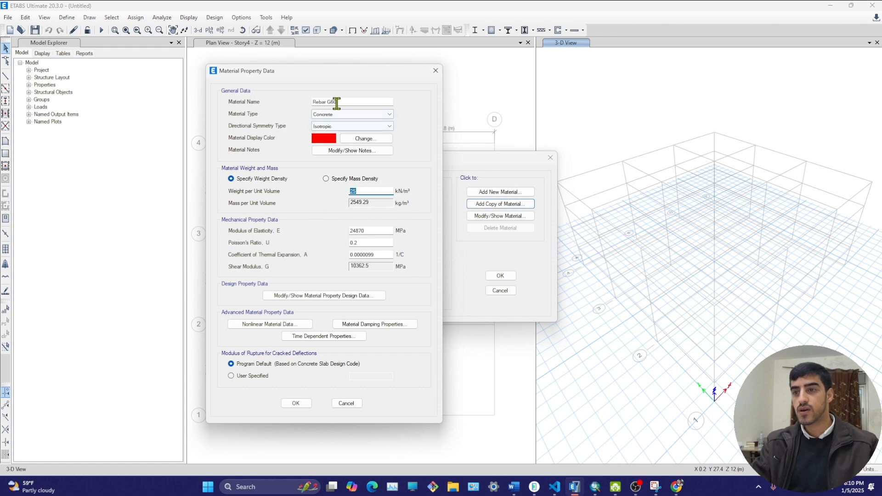
{"action": "left_click", "coordinate": [436, 70]}
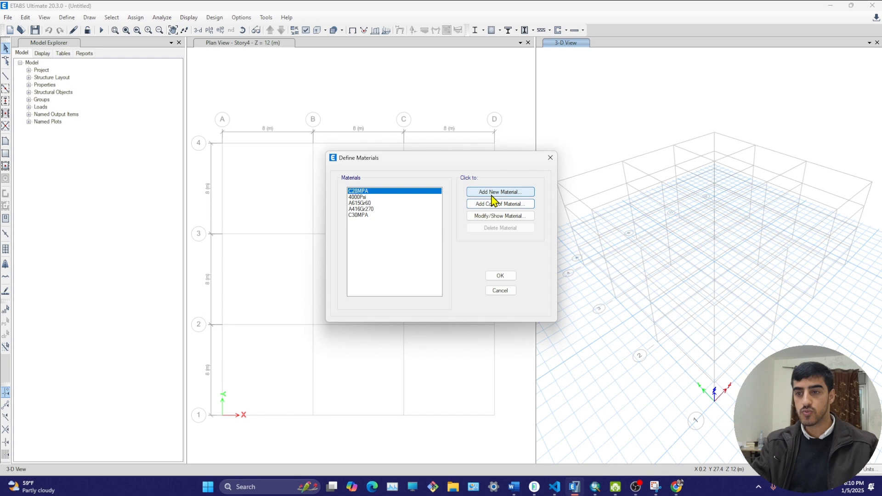
Add a copy of the A615Gr60 rebar material and name it Grade 60
{"action": "left_click", "coordinate": [361, 203]}
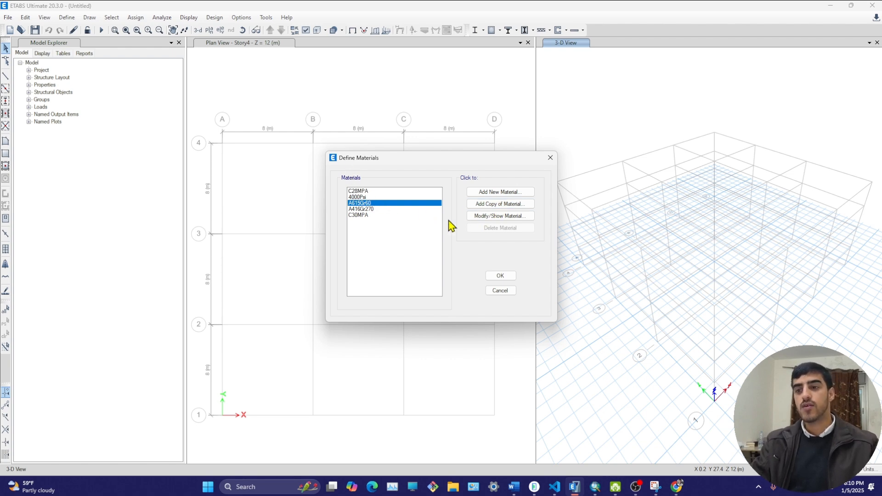
{"action": "left_click", "coordinate": [363, 215]}
{"action": "left_click", "coordinate": [363, 203]}
{"action": "left_click", "coordinate": [501, 204]}
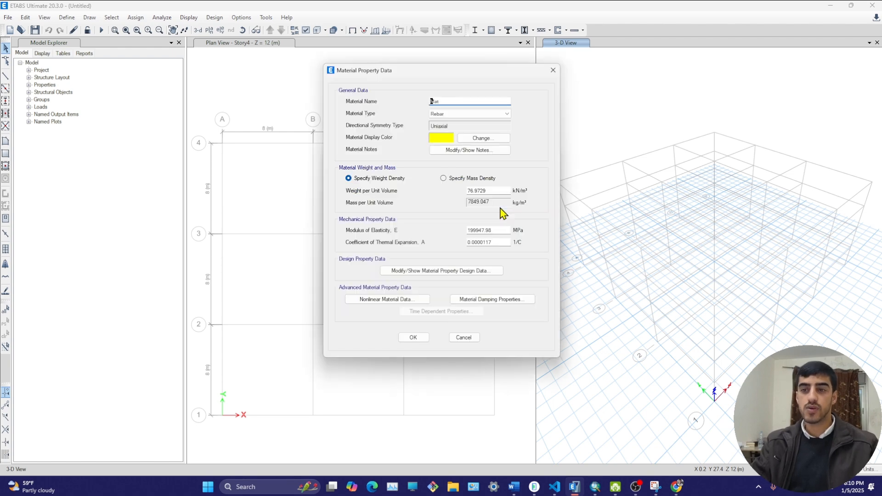
{"action": "double_click", "coordinate": [491, 192]}
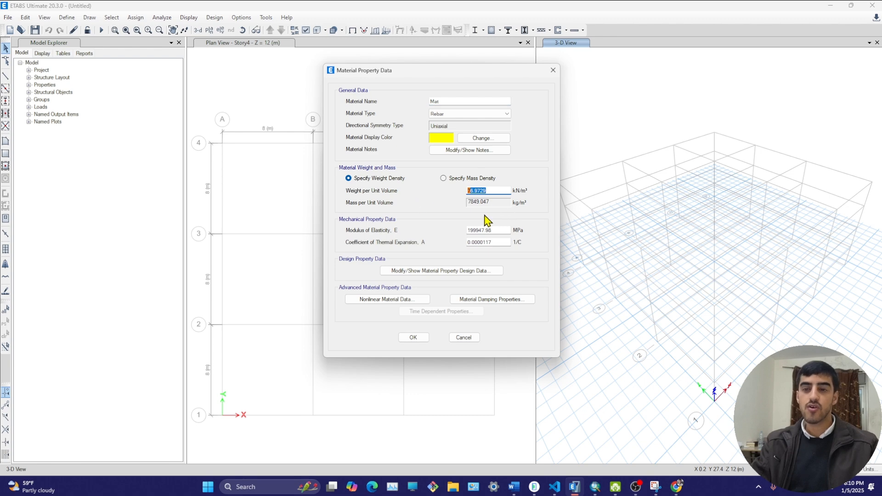
{"action": "left_click", "coordinate": [486, 190]}
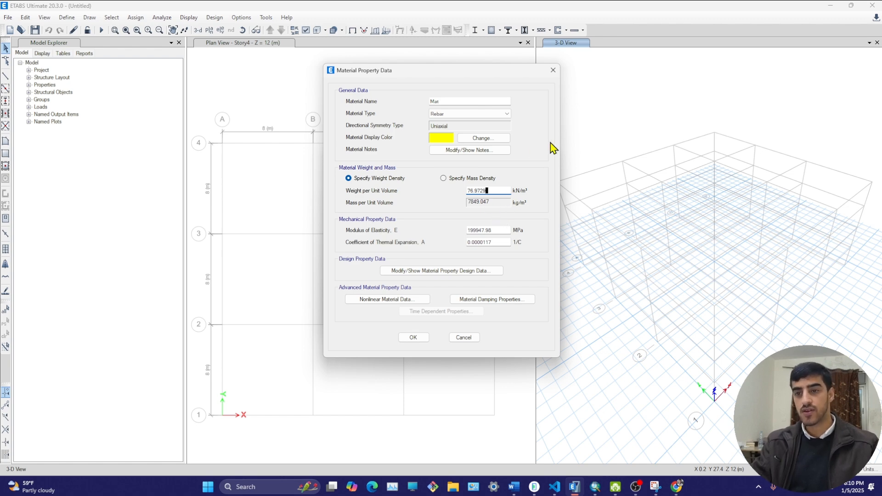
{"action": "double_click", "coordinate": [487, 103]}
{"action": "type", "text": "Gr"}
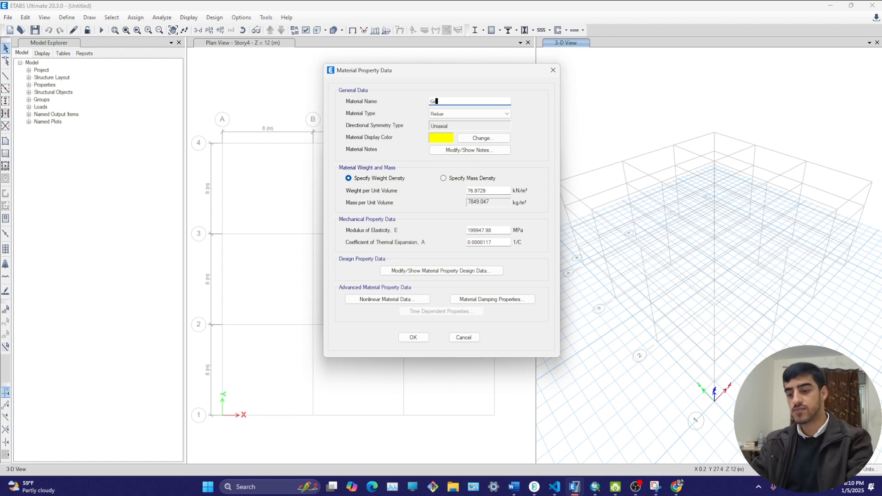
{"action": "type", "text": "ade 60"}
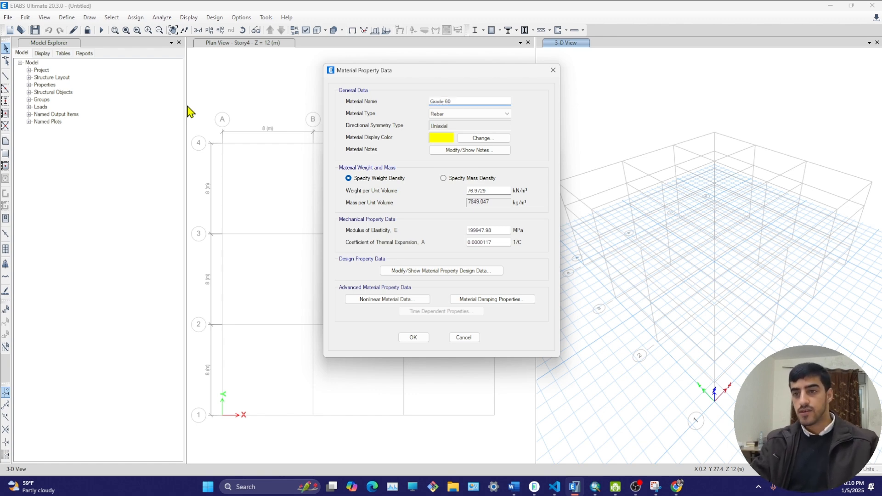
Set the Grade 60 rebar's modulus of elasticity to 200000 MPa
{"action": "left_click_drag", "start_coordinate": [500, 230], "coordinate": [457, 244]}
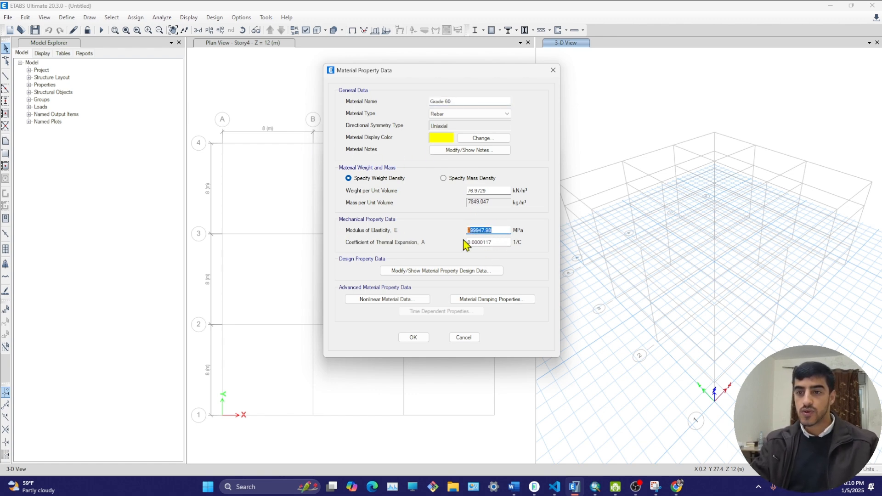
{"action": "left_click", "coordinate": [502, 241]}
{"action": "left_click_drag", "start_coordinate": [505, 230], "coordinate": [363, 236]}
{"action": "type", "text": "200000"}
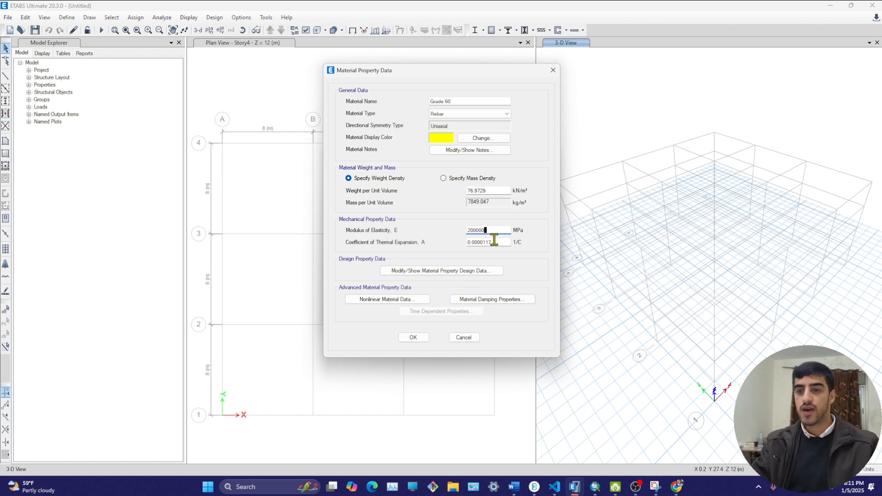
{"action": "key", "text": "ctrl+z"}
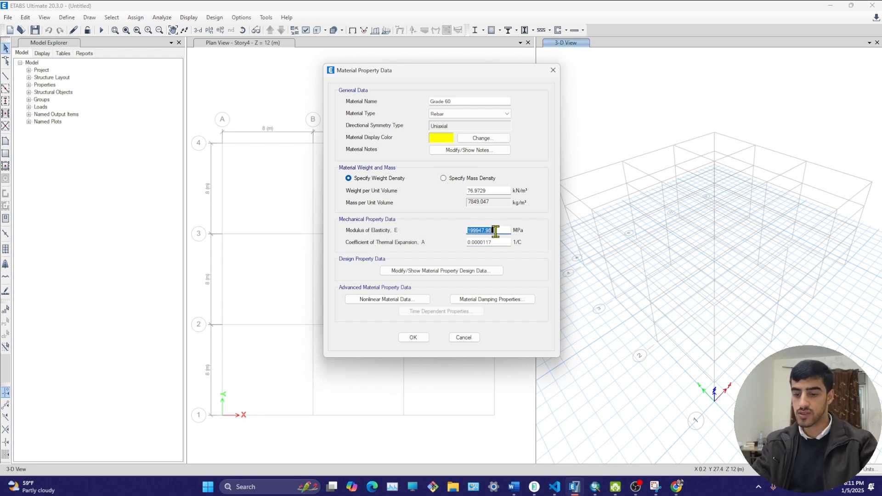
{"action": "type", "text": "20000"}
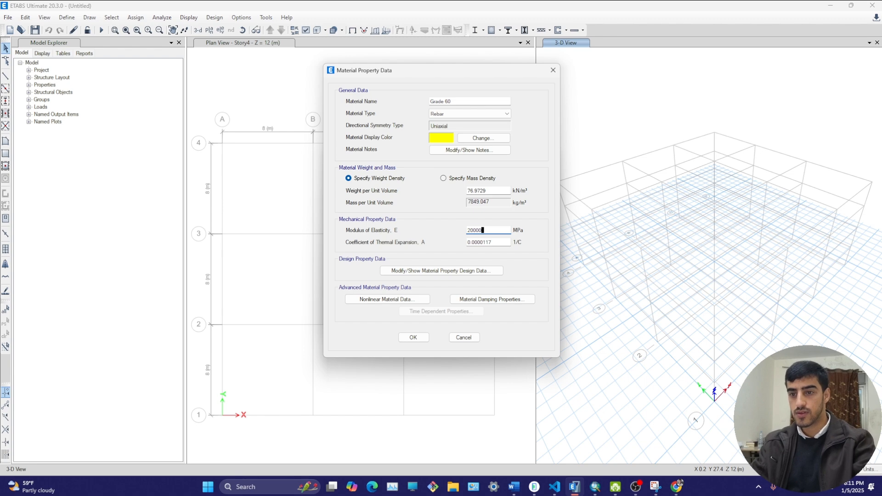
{"action": "type", "text": "0"}
{"action": "left_click", "coordinate": [508, 242]}
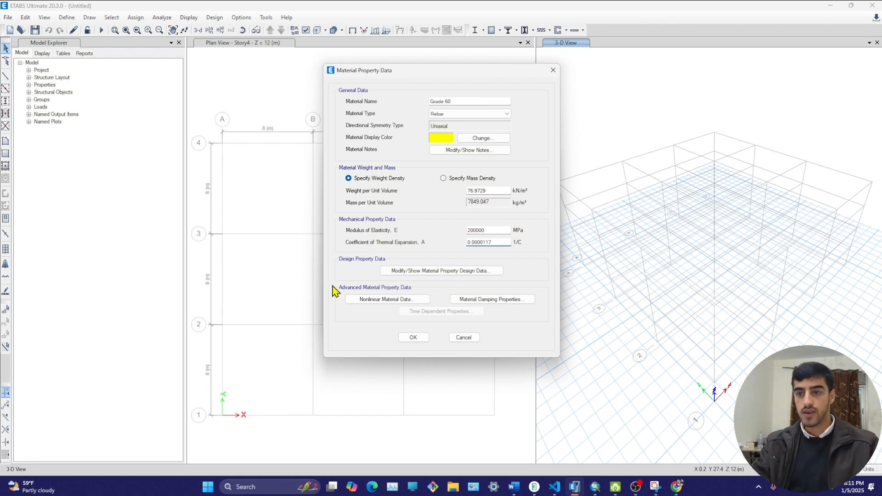
Set the Grade 60 rebar's minimum yield strength Fy to 420 MPa and accept the material definitions
{"action": "left_click", "coordinate": [418, 272]}
{"action": "left_click_drag", "start_coordinate": [441, 142], "coordinate": [241, 140]}
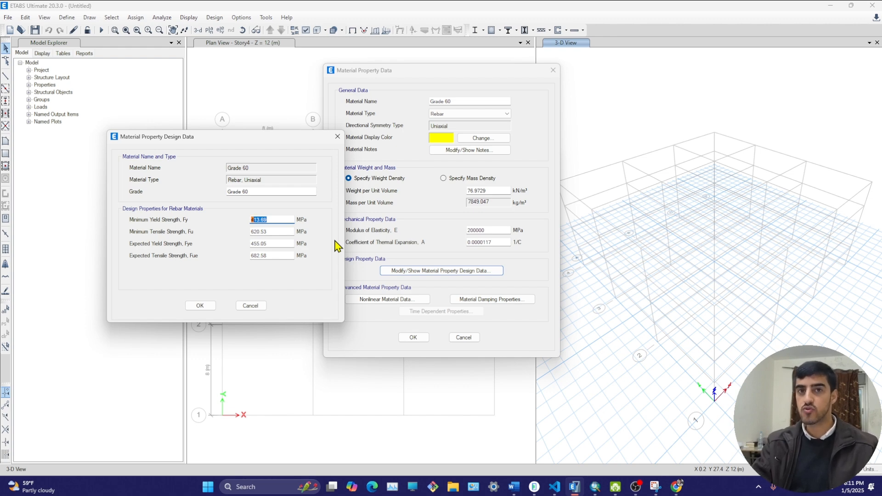
{"action": "type", "text": "420"}
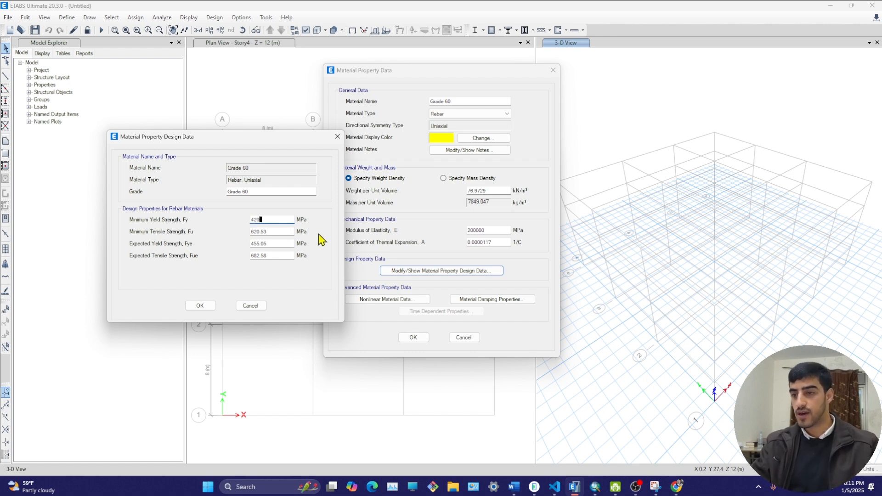
{"action": "key", "text": "Tab"}
{"action": "key", "text": "Tab"}
{"action": "left_click_drag", "start_coordinate": [273, 258], "coordinate": [172, 258]}
{"action": "left_click_drag", "start_coordinate": [277, 233], "coordinate": [231, 233]}
{"action": "left_click", "coordinate": [271, 244]}
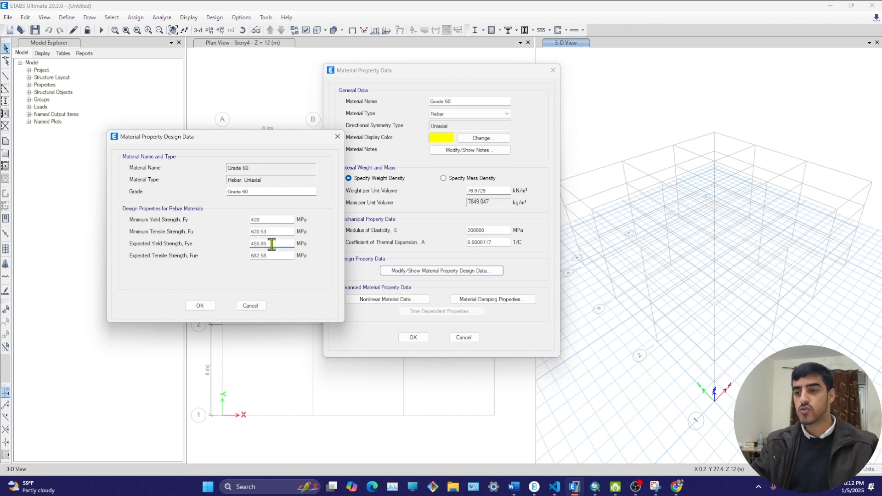
{"action": "left_click_drag", "start_coordinate": [282, 233], "coordinate": [205, 218]}
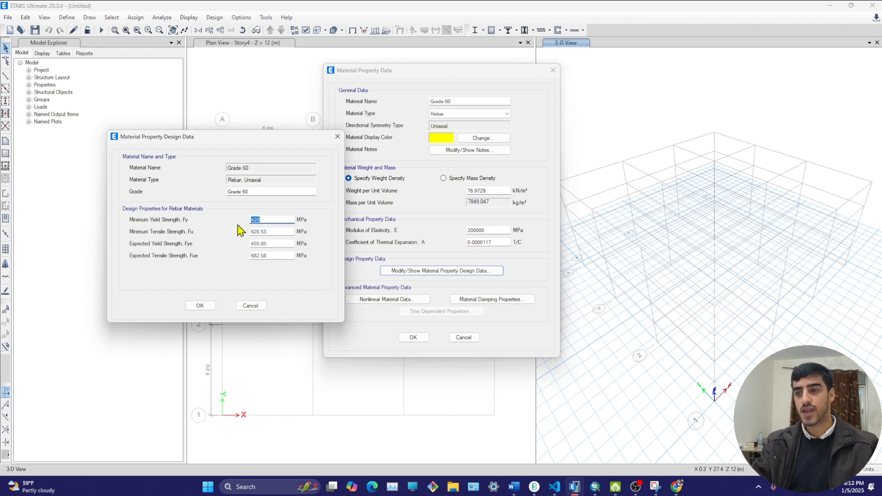
{"action": "left_click", "coordinate": [200, 305]}
{"action": "left_click", "coordinate": [413, 338]}
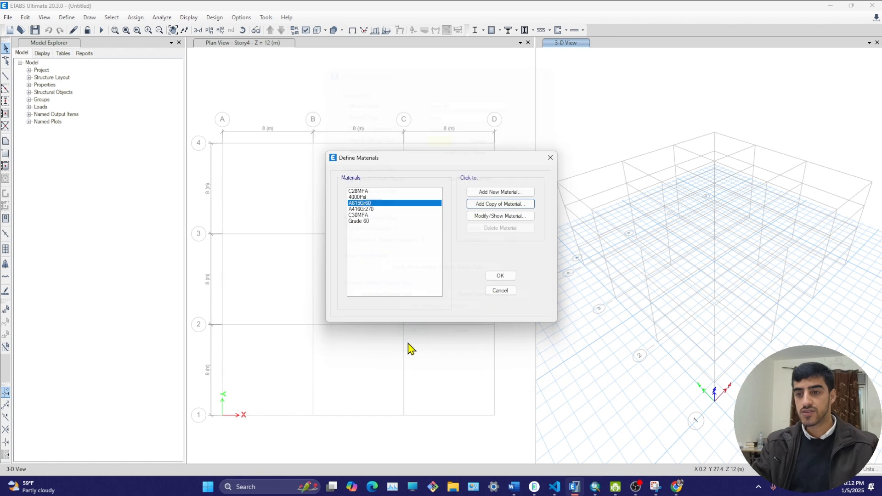
{"action": "left_click", "coordinate": [501, 275]}
Open the frame section properties and look through the list of predefined sections
{"action": "left_click", "coordinate": [67, 17]}
{"action": "mouse_move", "coordinate": [93, 49]}
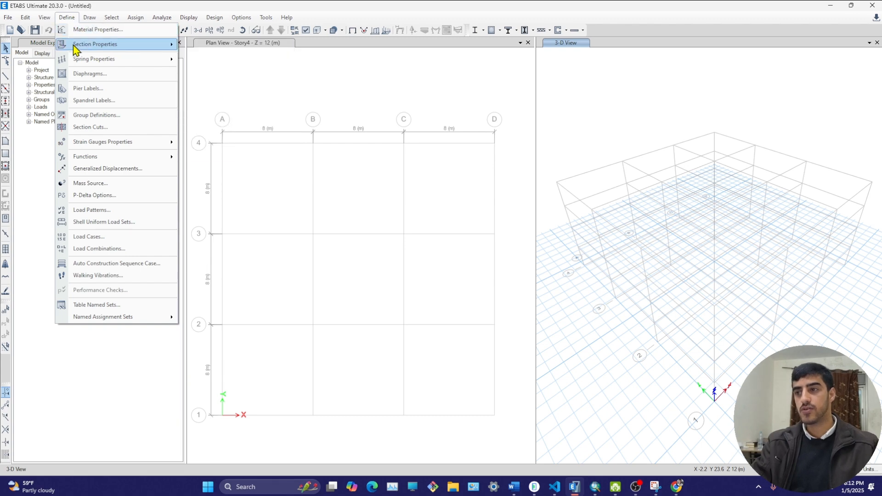
{"action": "left_click", "coordinate": [211, 51]}
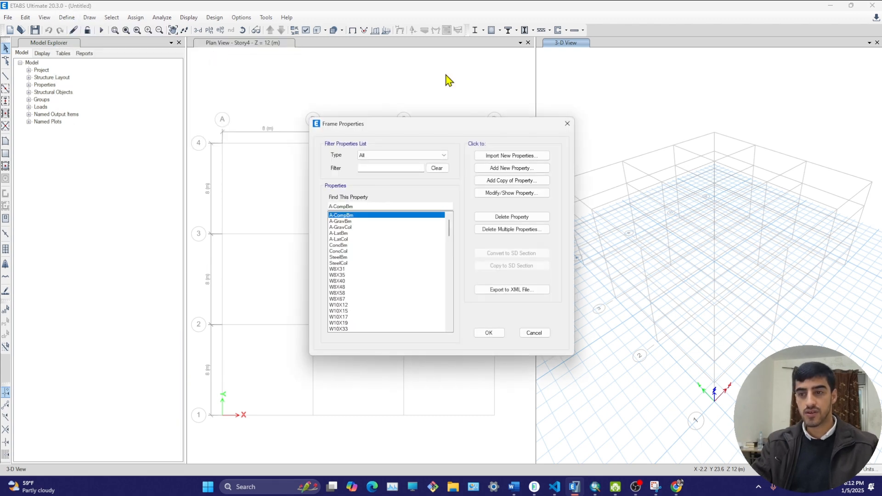
{"action": "scroll", "coordinate": [373, 243], "scroll_direction": "down", "scroll_amount": 10}
{"action": "scroll", "coordinate": [371, 258], "scroll_direction": "down", "scroll_amount": 9}
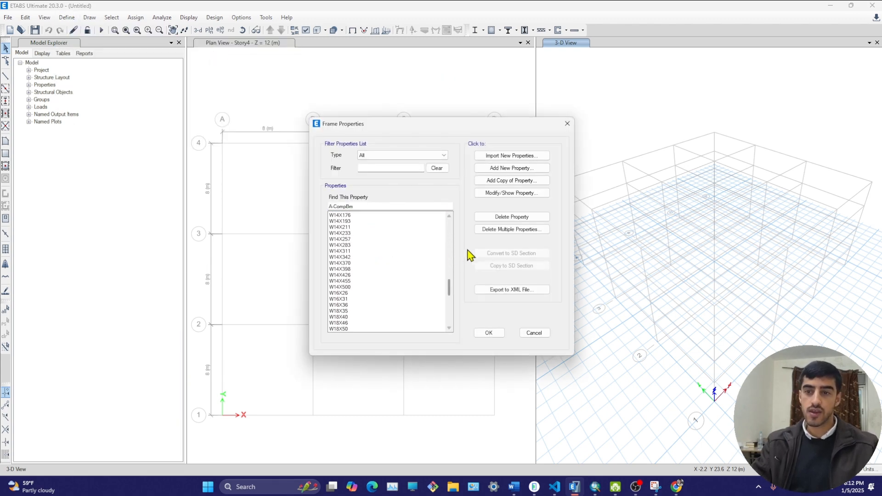
{"action": "scroll", "coordinate": [407, 271], "scroll_direction": "down", "scroll_amount": 6}
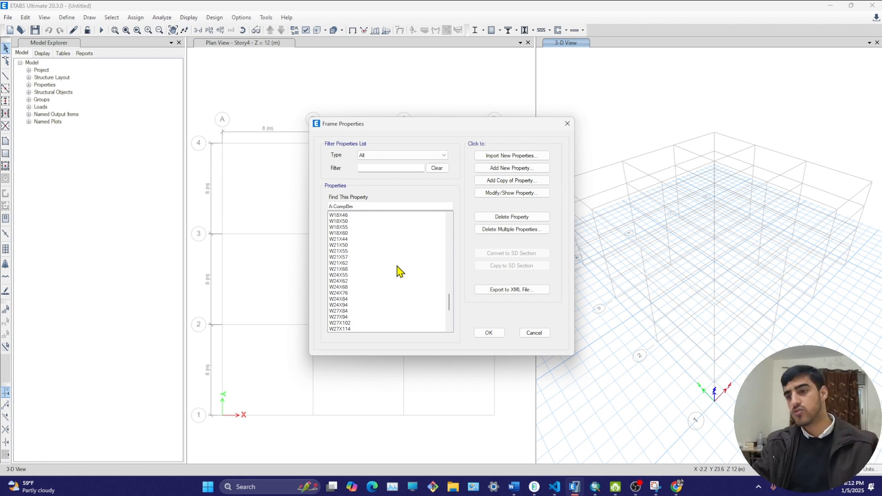
{"action": "scroll", "coordinate": [400, 272], "scroll_direction": "up", "scroll_amount": 5}
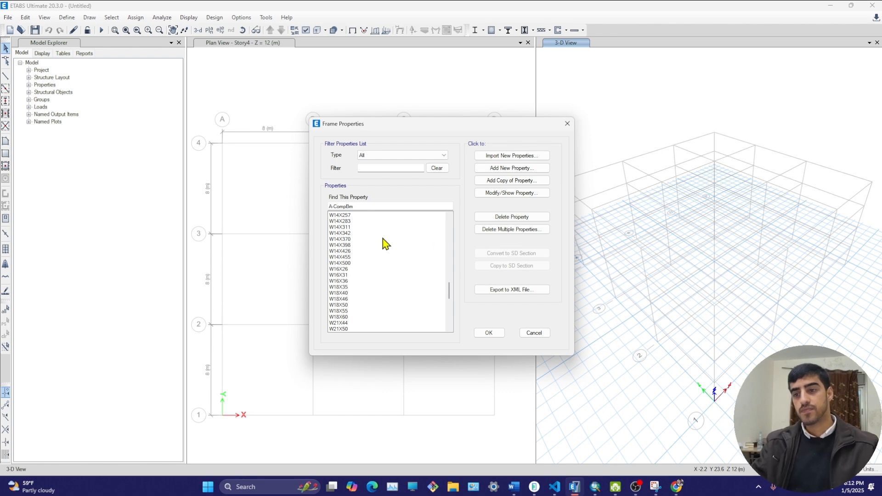
{"action": "left_click", "coordinate": [498, 230]}
{"action": "left_click", "coordinate": [409, 201]}
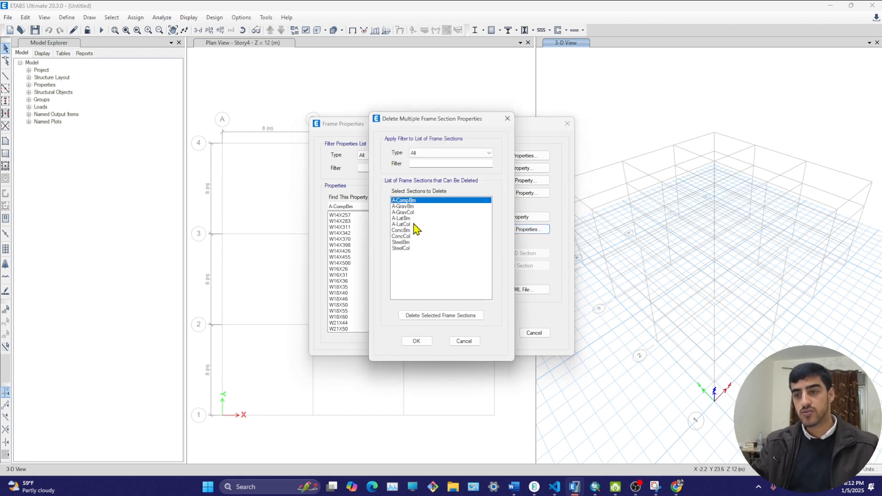
{"action": "left_click", "coordinate": [507, 119]}
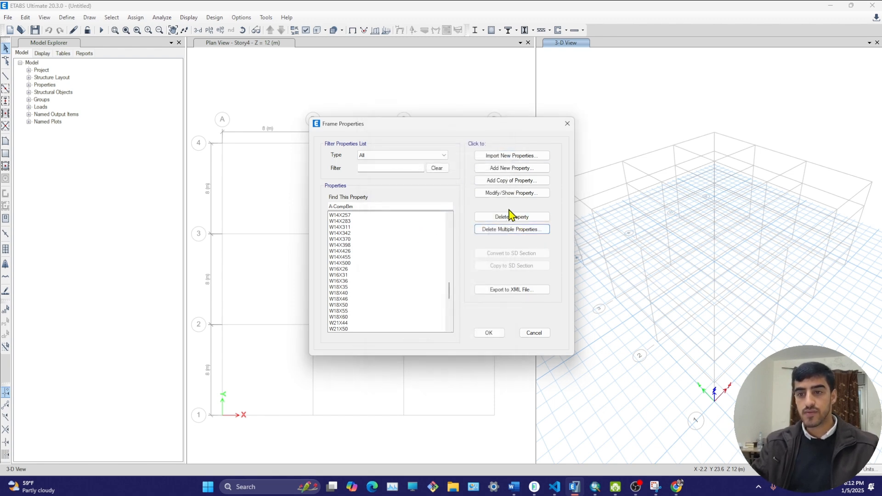
{"action": "left_click", "coordinate": [512, 216]}
{"action": "left_click", "coordinate": [510, 276]}
{"action": "left_click", "coordinate": [513, 230]}
{"action": "key", "text": "Escape"}
{"action": "left_click", "coordinate": [347, 215]}
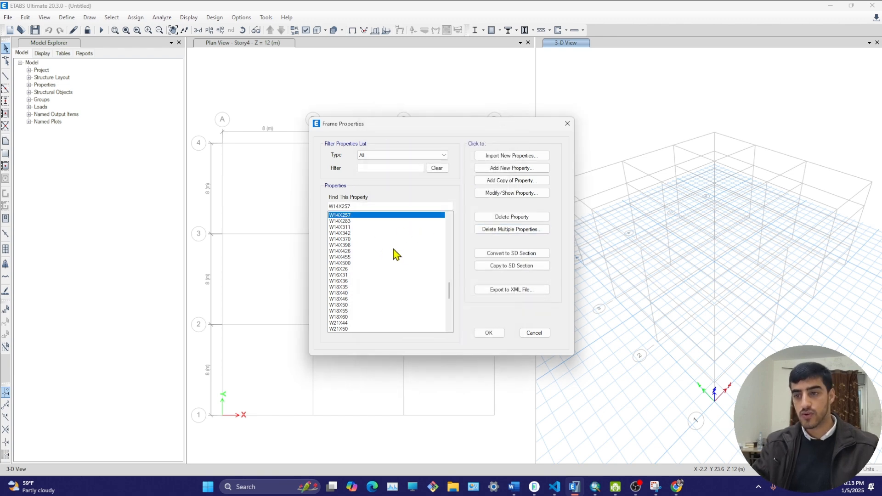
{"action": "left_click_drag", "start_coordinate": [449, 291], "coordinate": [453, 330]}
{"action": "left_click", "coordinate": [350, 215]}
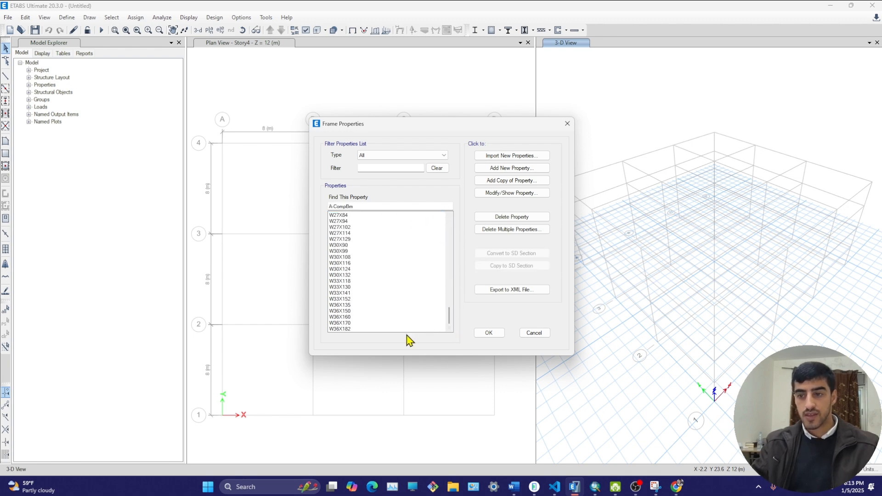
{"action": "left_click", "coordinate": [354, 330]}
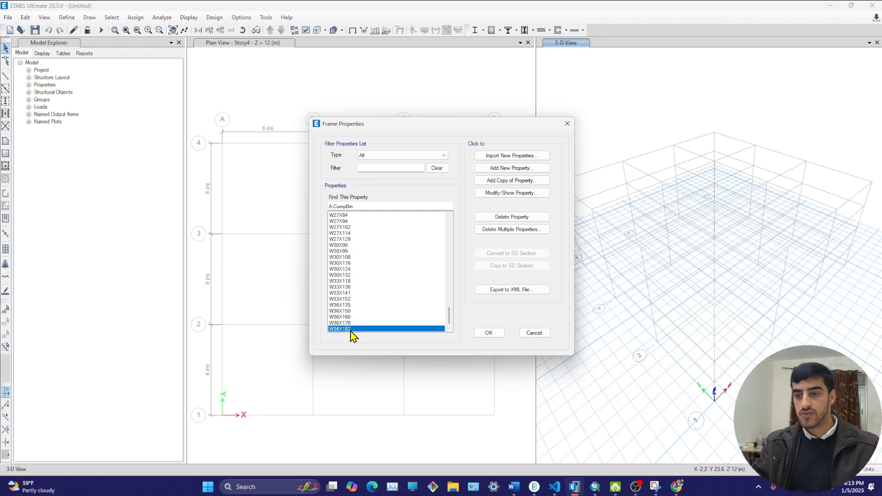
Delete the predefined frame sections from A-CompBm through SteelCol together
{"action": "left_click", "coordinate": [505, 230]}
{"action": "left_click", "coordinate": [408, 207]}
{"action": "left_click", "coordinate": [409, 201]}
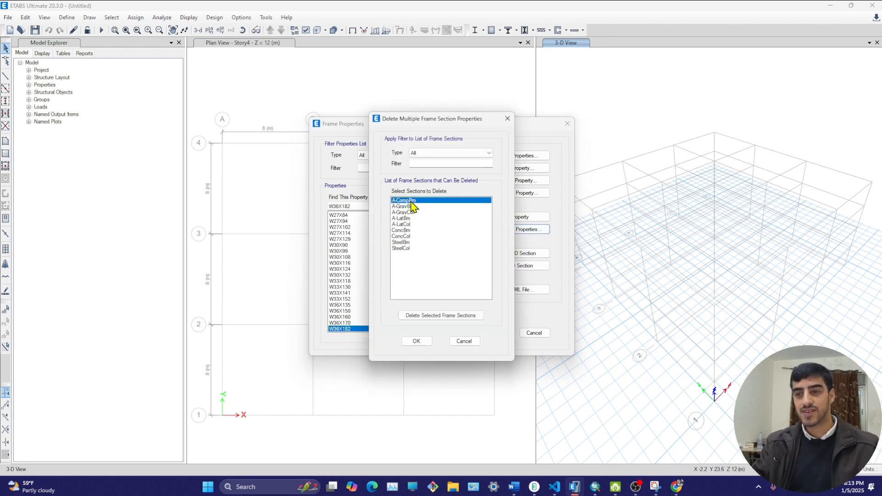
{"action": "left_click", "coordinate": [403, 248], "text": "shift"}
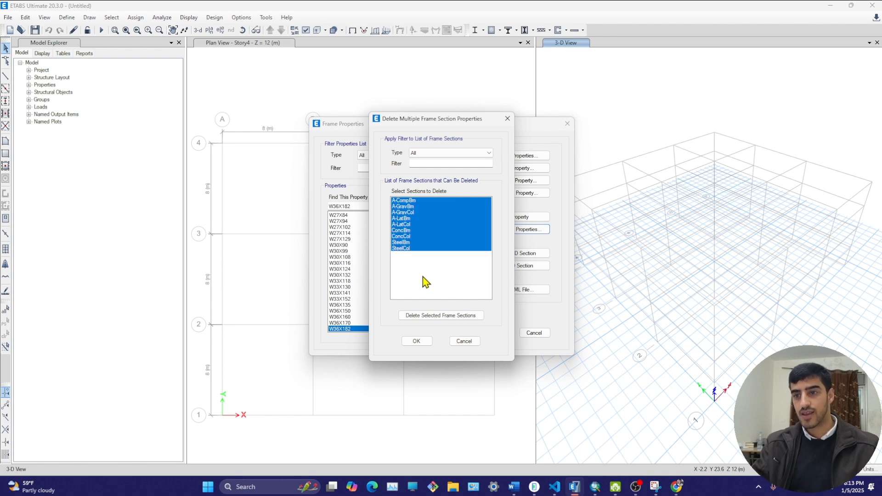
{"action": "left_click", "coordinate": [435, 318]}
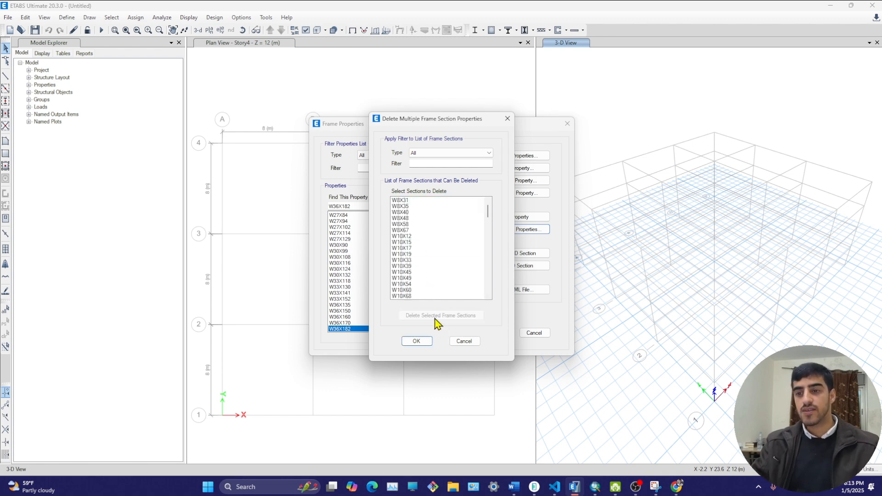
Delete the steel sections listed from W8X31 through W36X182 and accept the frame properties
{"action": "left_click", "coordinate": [412, 202]}
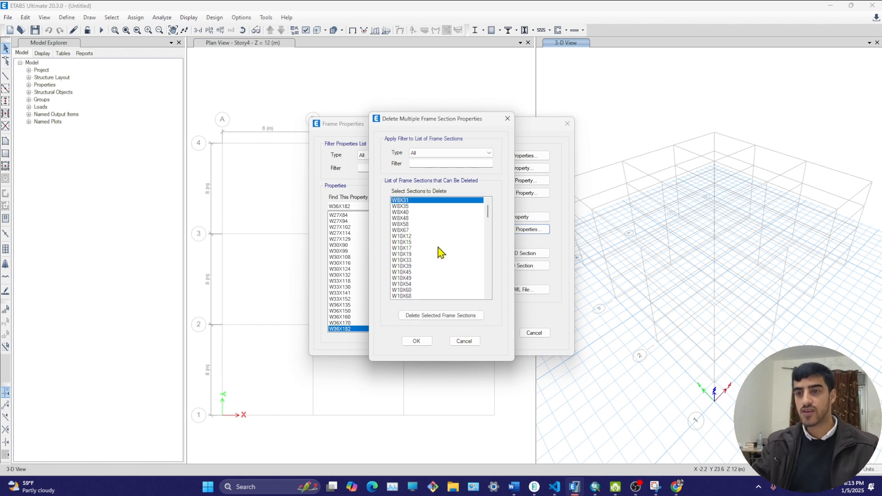
{"action": "left_click_drag", "start_coordinate": [488, 212], "coordinate": [490, 247]}
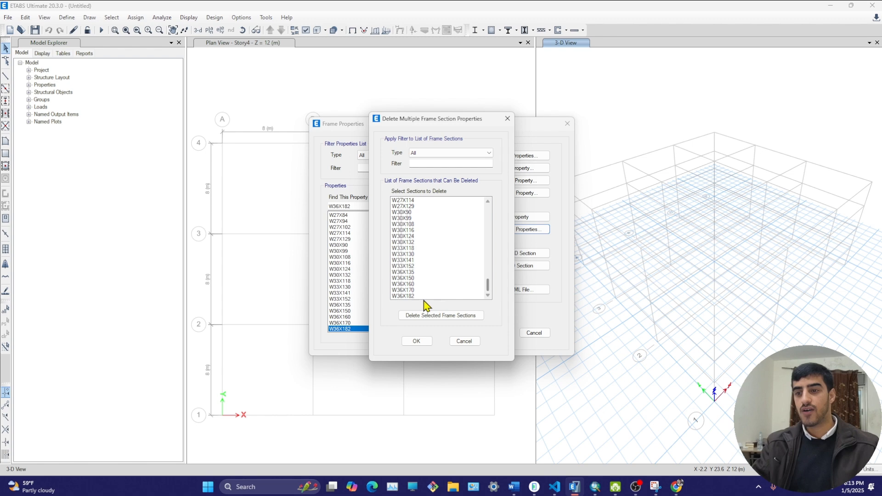
{"action": "left_click", "coordinate": [410, 297], "text": "shift"}
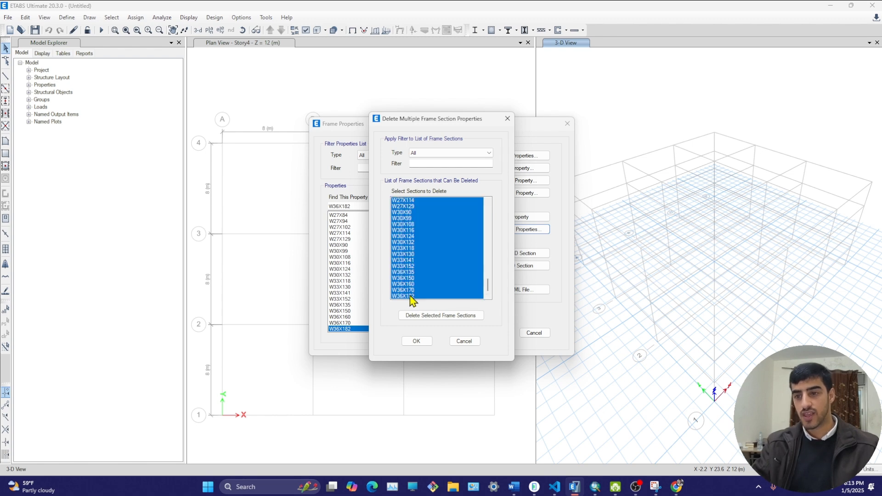
{"action": "left_click", "coordinate": [420, 315]}
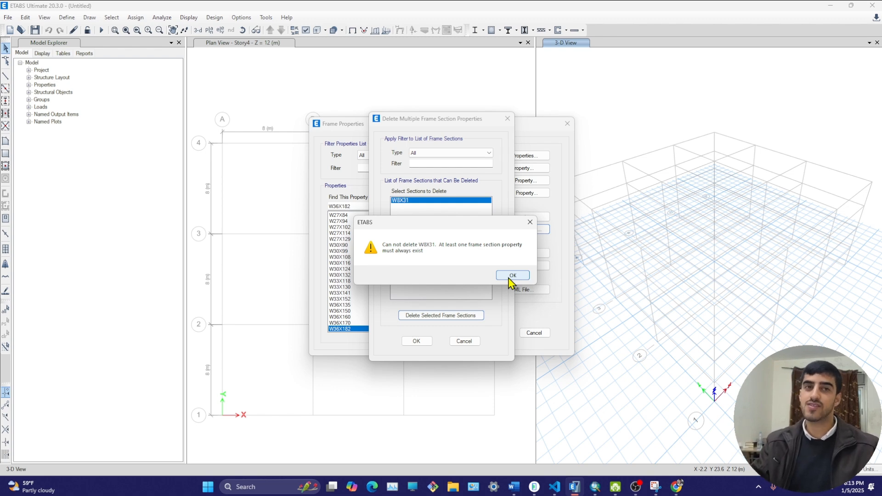
{"action": "left_click", "coordinate": [512, 276]}
{"action": "left_click", "coordinate": [417, 341]}
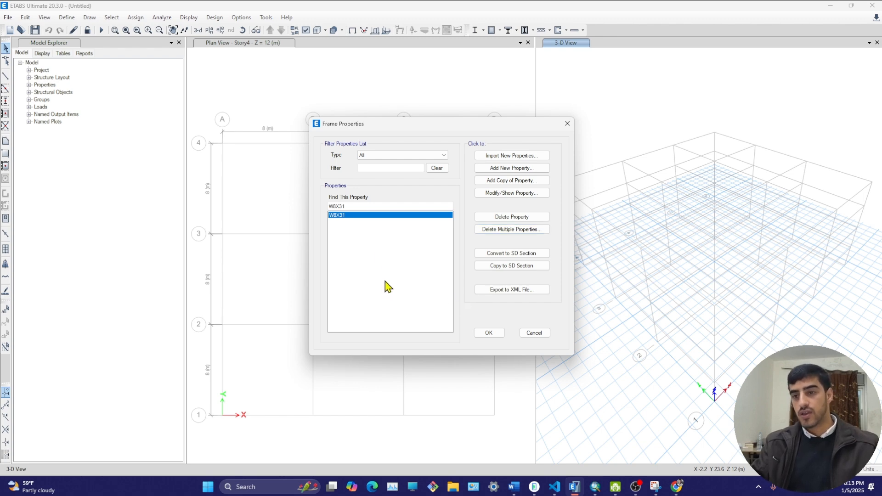
{"action": "left_click", "coordinate": [488, 333]}
Add a new concrete rectangular frame section named C 0.4X0.4 and assign it the C30MPA material
{"action": "left_click", "coordinate": [67, 18]}
{"action": "mouse_move", "coordinate": [89, 48]}
{"action": "left_click", "coordinate": [208, 48]}
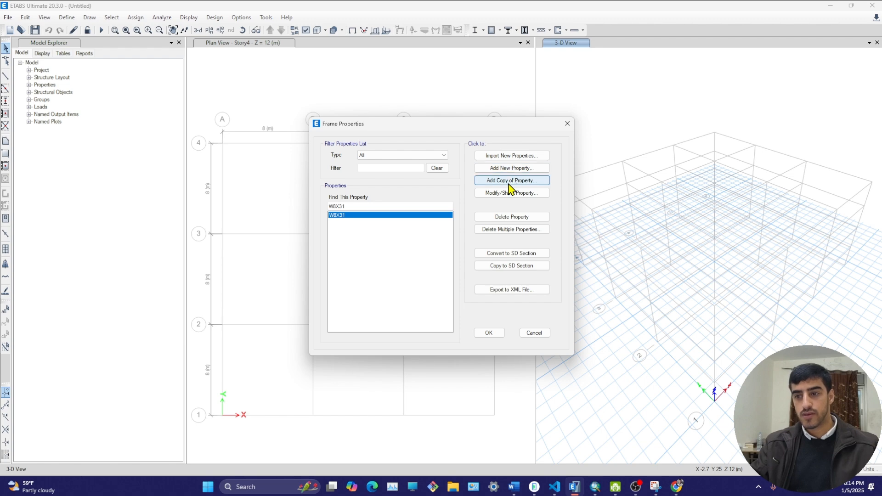
{"action": "left_click", "coordinate": [510, 169]}
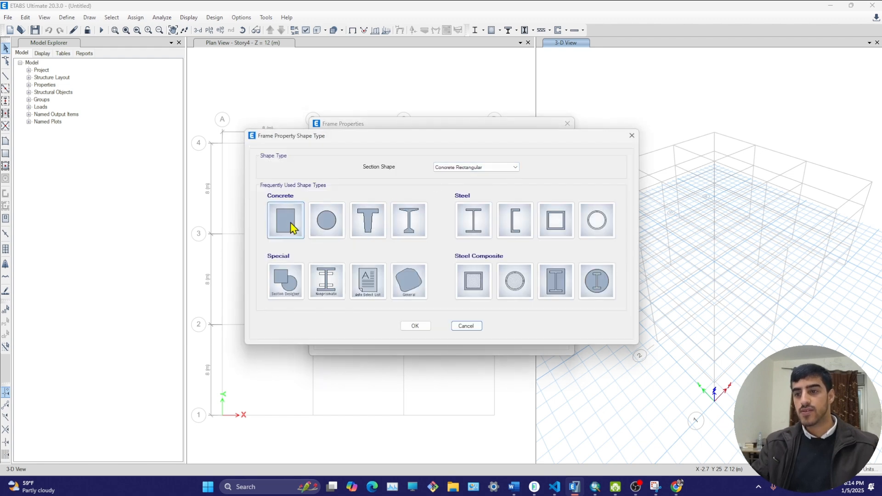
{"action": "key", "text": "Escape"}
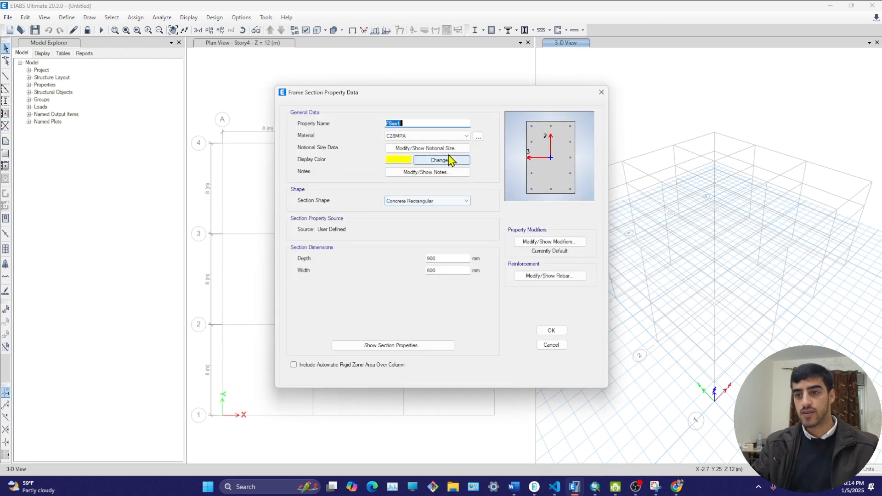
{"action": "type", "text": "c"}
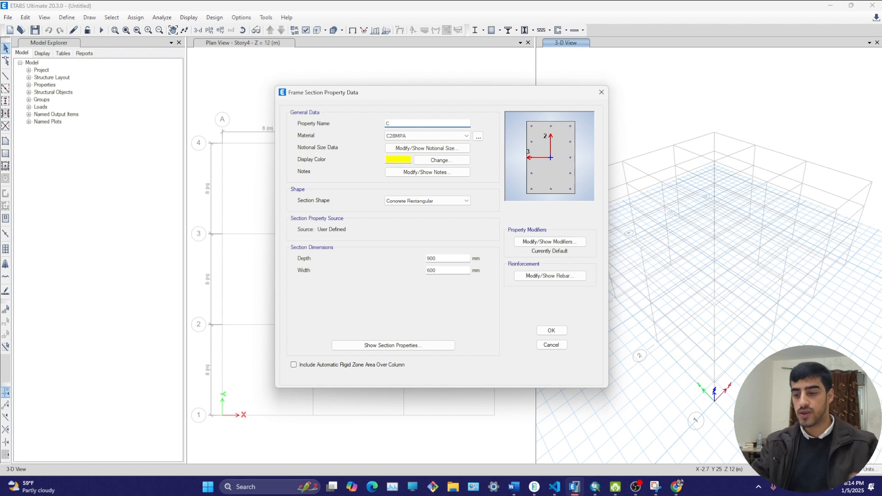
{"action": "type", "text": "04X0.4"}
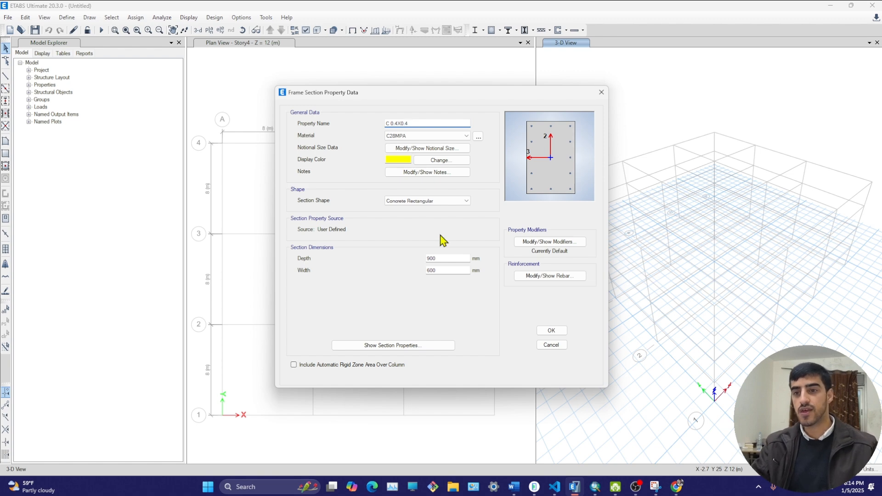
{"action": "left_click", "coordinate": [409, 136]}
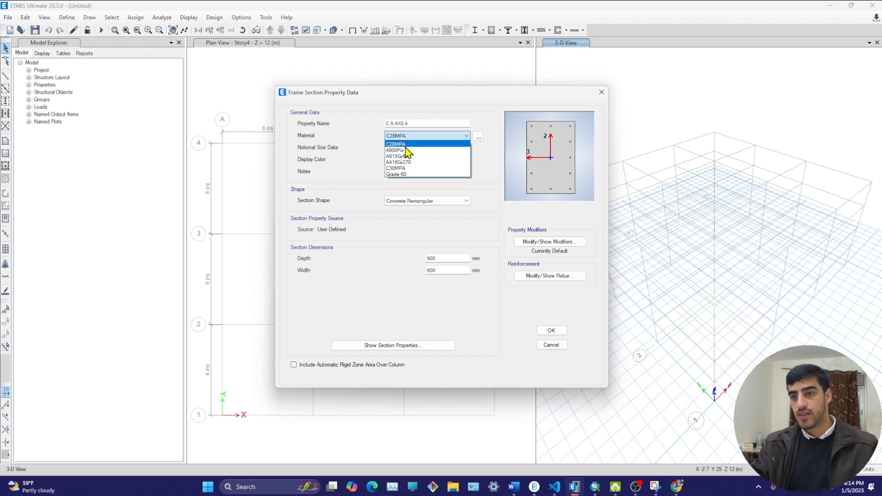
{"action": "left_click", "coordinate": [403, 168]}
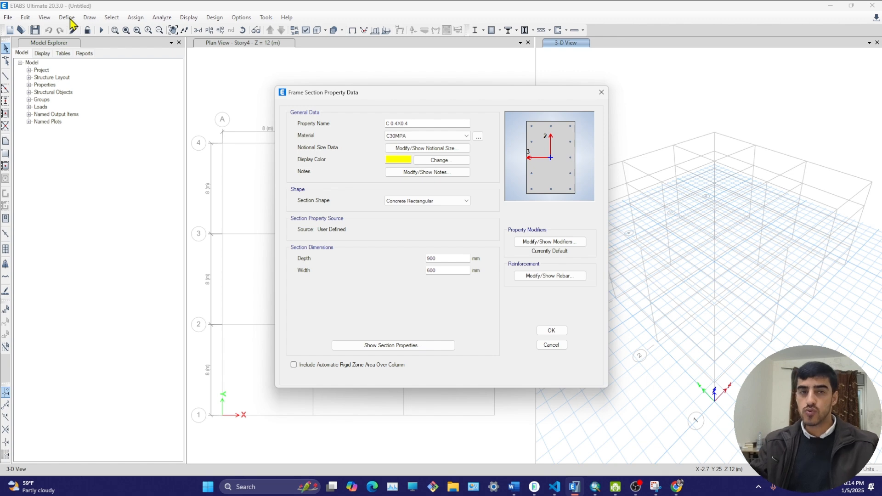
Add a copy of the C28MPA material from the section's material definitions and name it C 35 MPa
{"action": "left_click", "coordinate": [478, 136]}
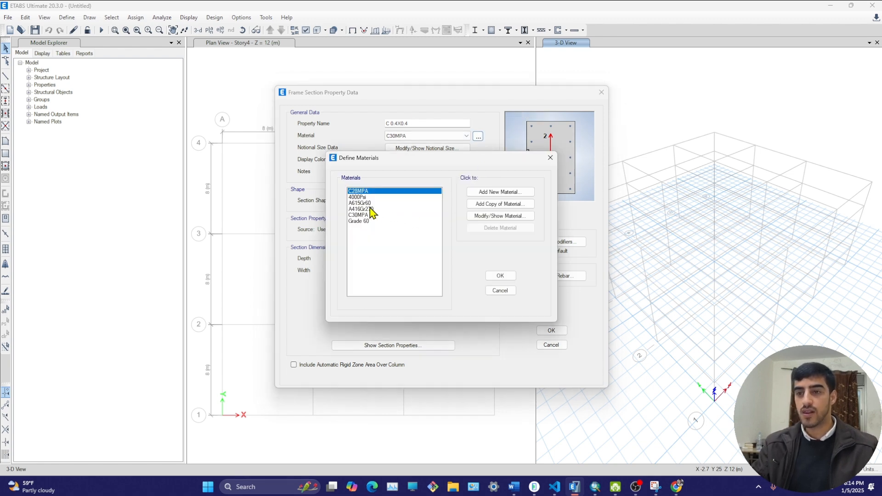
{"action": "left_click", "coordinate": [486, 205]}
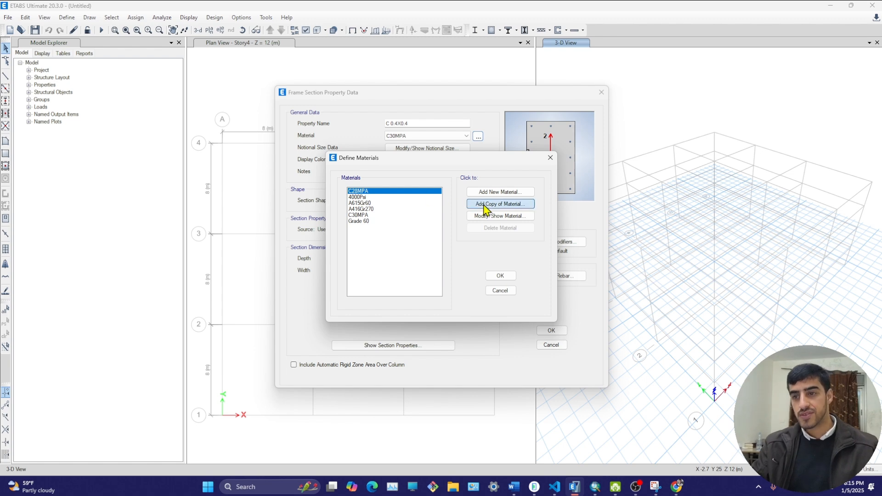
{"action": "left_click_drag", "start_coordinate": [452, 101], "coordinate": [294, 114]}
{"action": "type", "text": "C "}
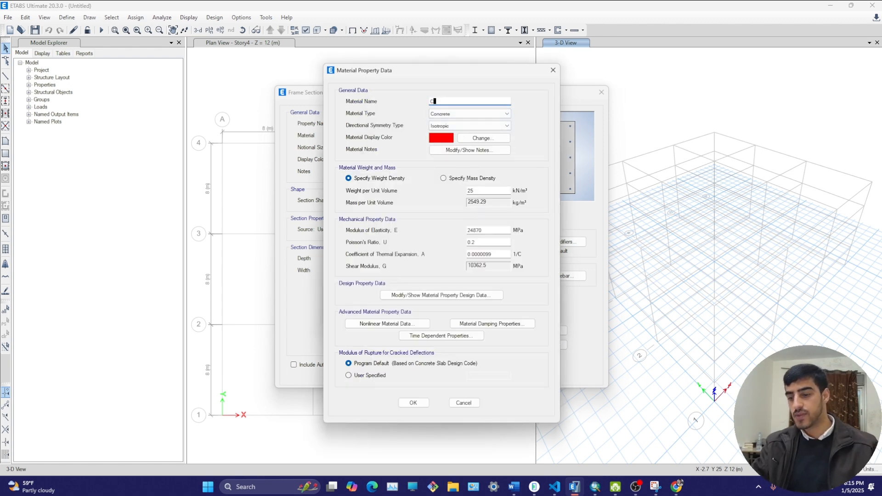
{"action": "type", "text": "35 MPOA"}
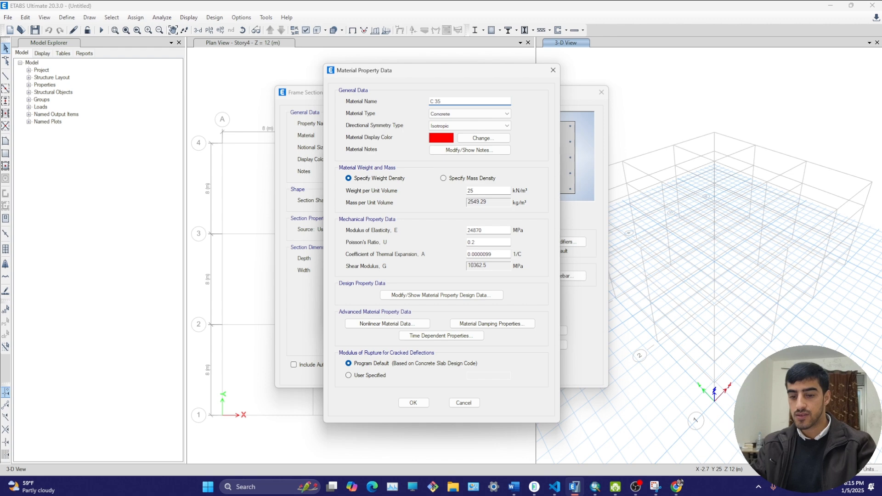
{"action": "key", "text": "BackSpace"}
{"action": "key", "text": "BackSpace"}
{"action": "type", "text": "a"}
{"action": "key", "text": "Tab"}
Calculate the modulus of elasticity of C 35 MPa as 4700 times the square root of 35 and set it to 27805 MPa
{"action": "double_click", "coordinate": [486, 231]}
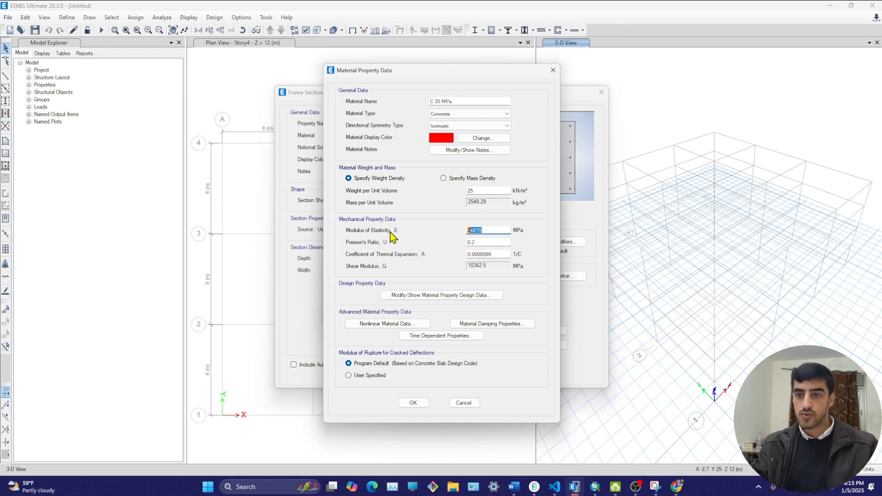
{"action": "type", "text": "4700"}
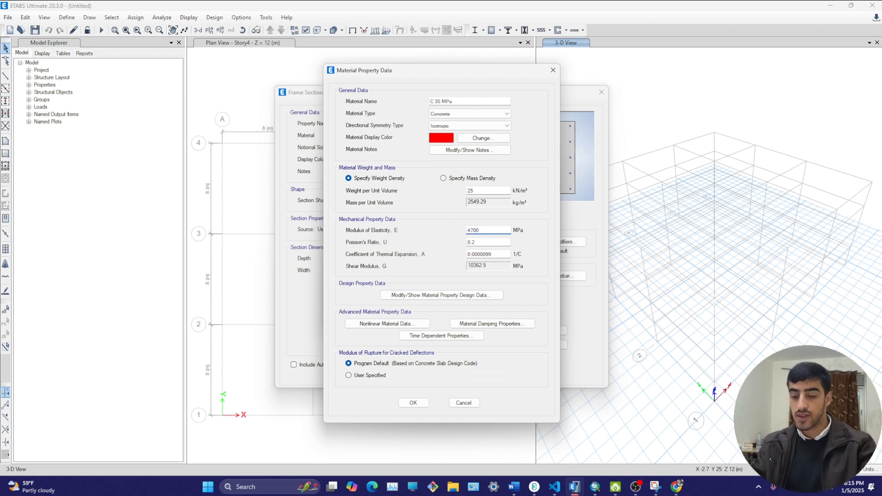
{"action": "type", "text": "*35*0.4"}
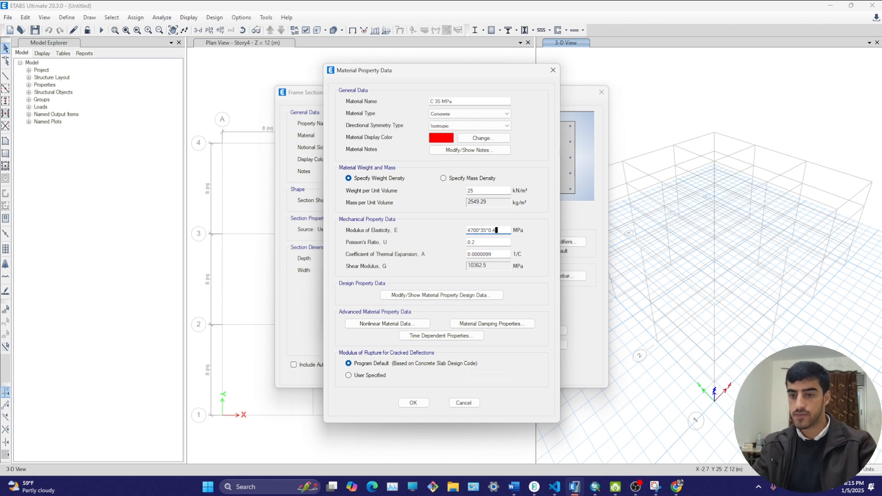
{"action": "key", "text": "BackSpace"}
{"action": "type", "text": "5"}
{"action": "key", "text": "Return"}
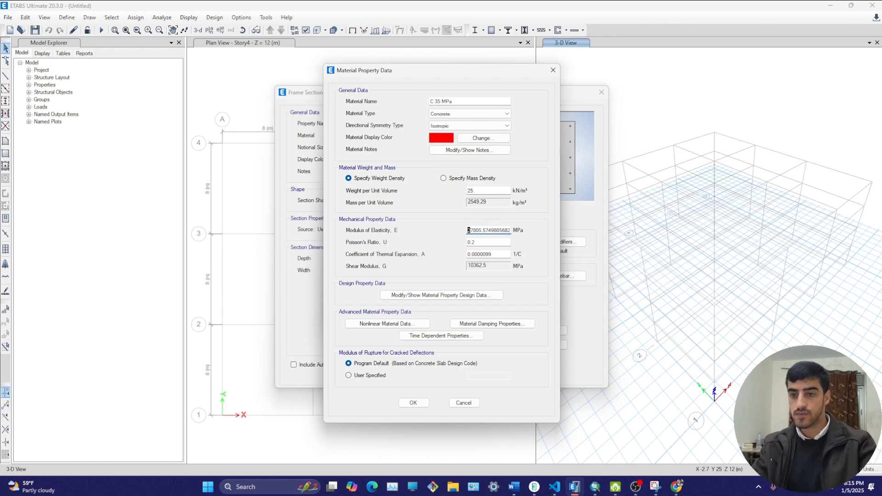
{"action": "left_click_drag", "start_coordinate": [482, 231], "coordinate": [667, 243]}
{"action": "key", "text": "BackSpace"}
{"action": "left_click", "coordinate": [488, 243]}
{"action": "left_click", "coordinate": [487, 254]}
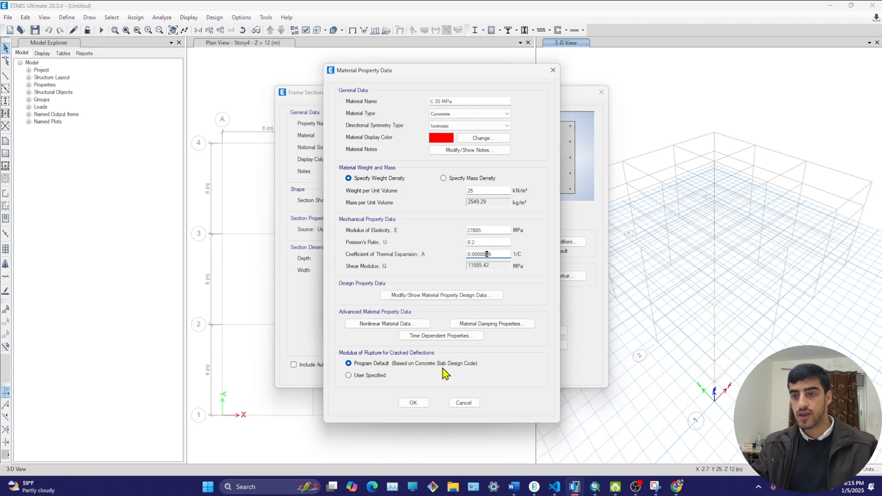
Set the compressive strength of C 35 MPa to 35 MPa and its grade to 35 Mpa, and accept the material definitions
{"action": "left_click", "coordinate": [442, 295]}
{"action": "double_click", "coordinate": [470, 223]}
{"action": "type", "text": "35"}
{"action": "double_click", "coordinate": [449, 195]}
{"action": "type", "text": "35"}
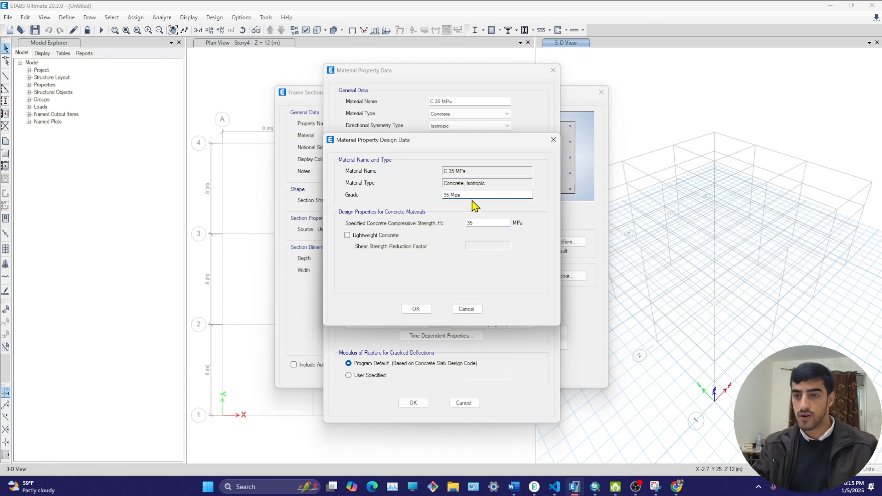
{"action": "left_click", "coordinate": [426, 312]}
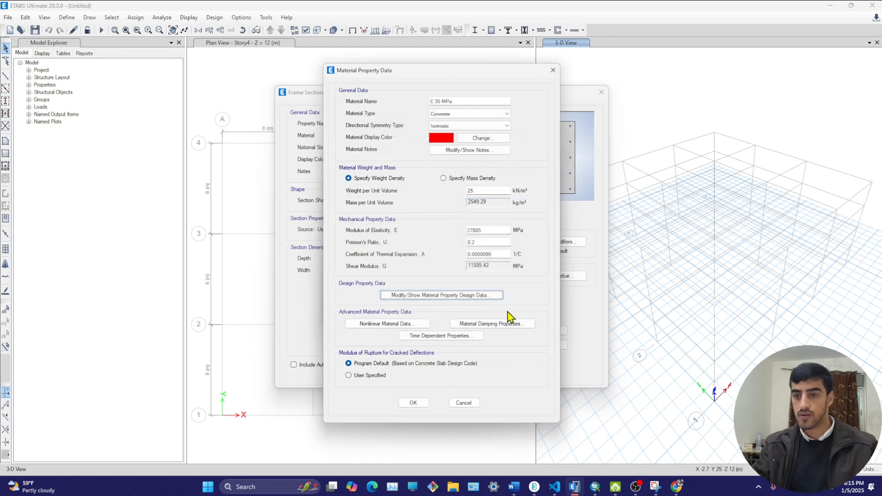
{"action": "left_click", "coordinate": [415, 404]}
{"action": "left_click", "coordinate": [489, 277]}
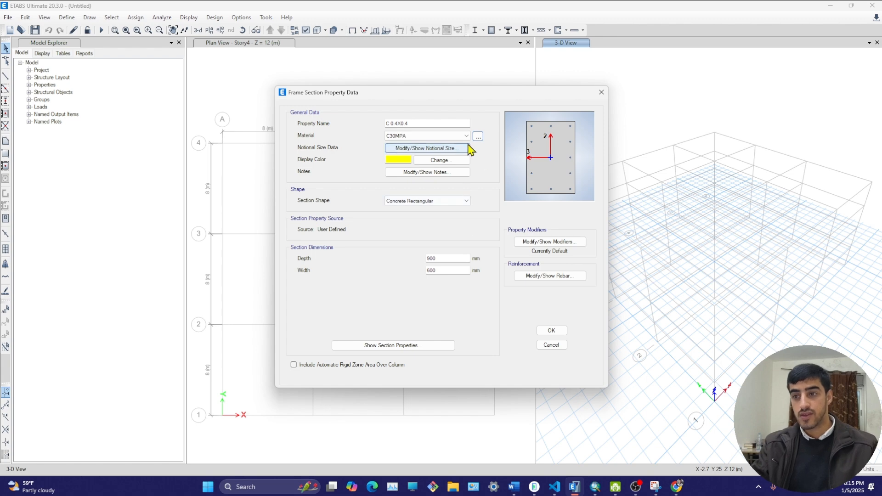
View the materials available for the C 0.4X0.4 section, keeping C30MPA assigned
{"action": "left_click_drag", "start_coordinate": [459, 95], "coordinate": [451, 87]}
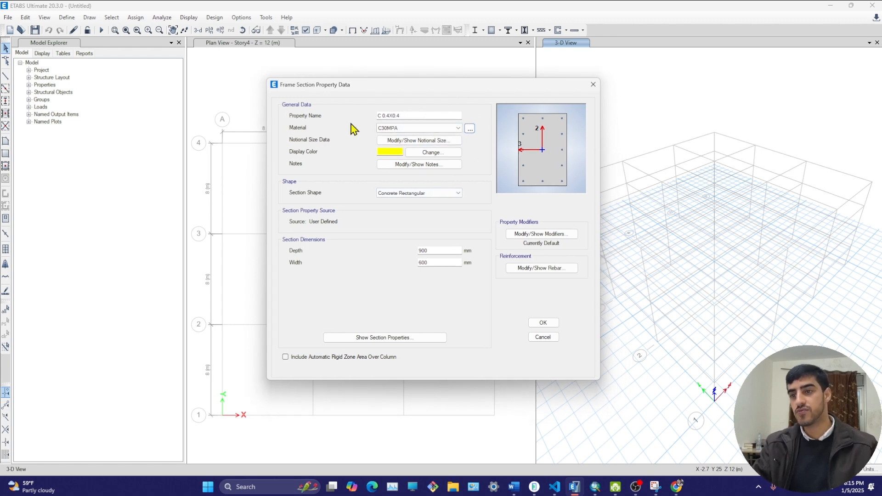
{"action": "left_click", "coordinate": [390, 128]}
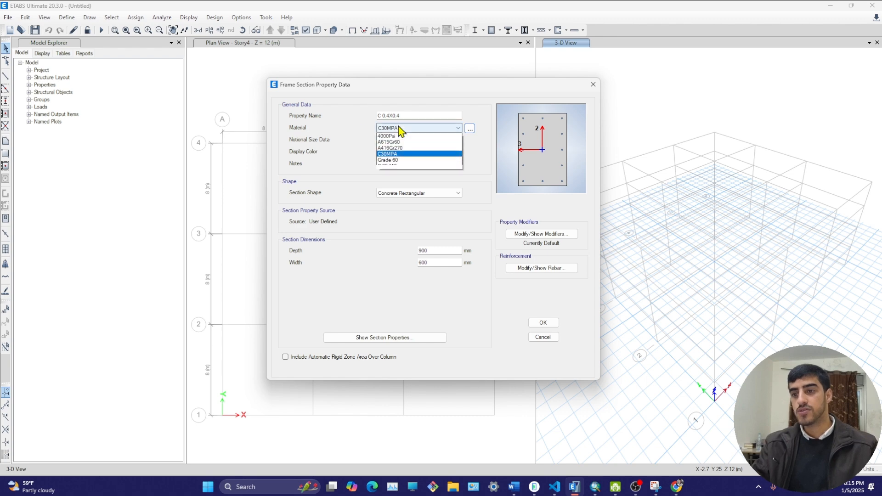
{"action": "left_click", "coordinate": [368, 137]}
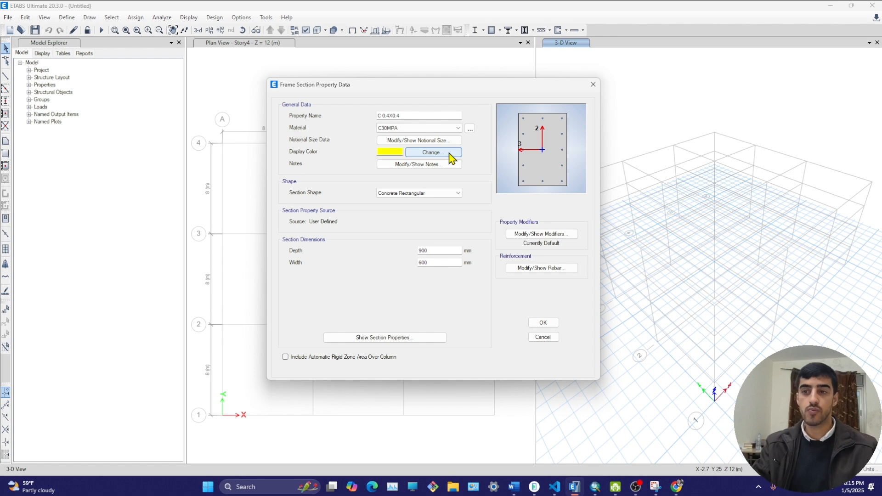
Set both the depth and the width of the C 0.4X0.4 section to 400 mm
{"action": "left_click", "coordinate": [443, 261]}
{"action": "key", "text": "shift+Tab"}
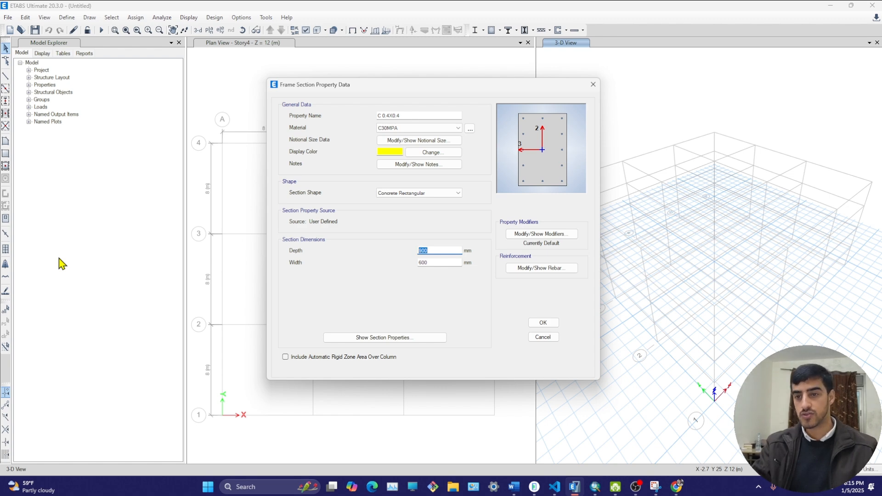
{"action": "type", "text": "400"}
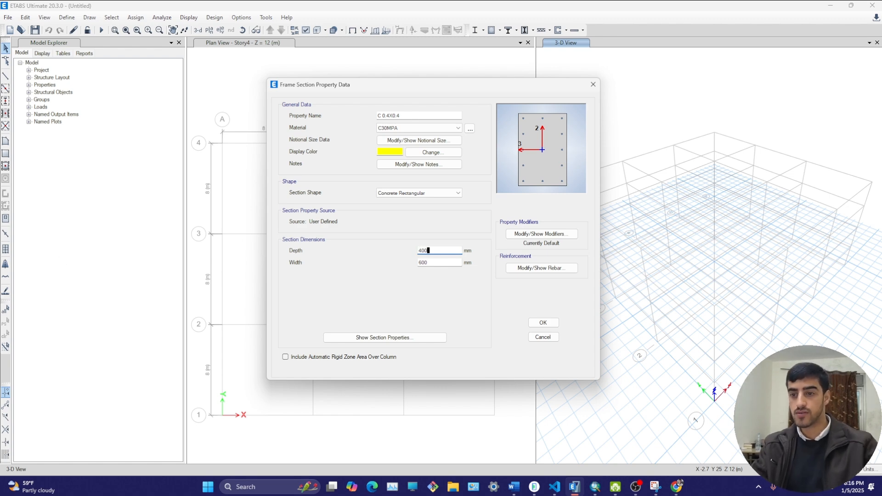
{"action": "key", "text": "Tab"}
{"action": "type", "text": "400"}
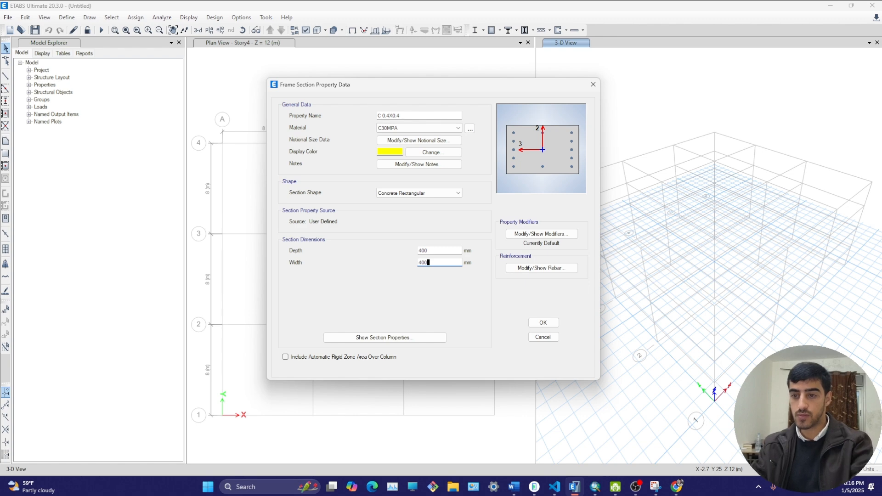
{"action": "left_click_drag", "start_coordinate": [418, 116], "coordinate": [380, 115]}
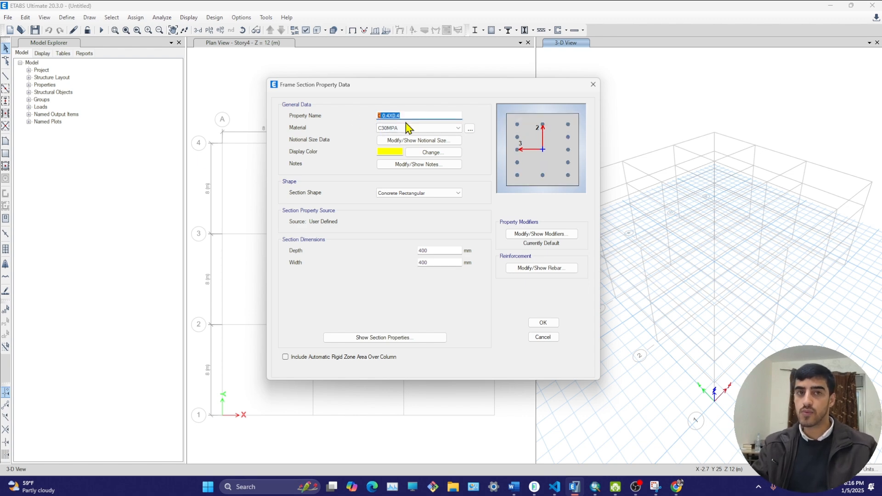
{"action": "left_click_drag", "start_coordinate": [440, 251], "coordinate": [275, 260]}
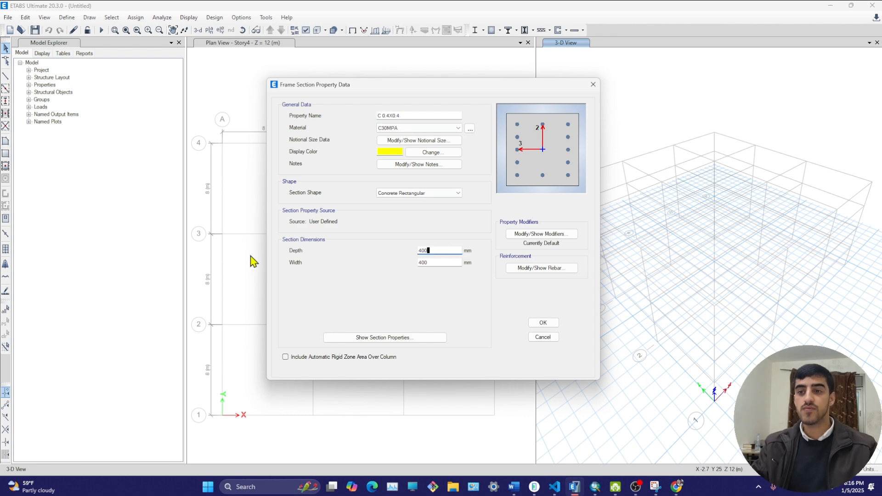
{"action": "left_click_drag", "start_coordinate": [447, 264], "coordinate": [305, 269]}
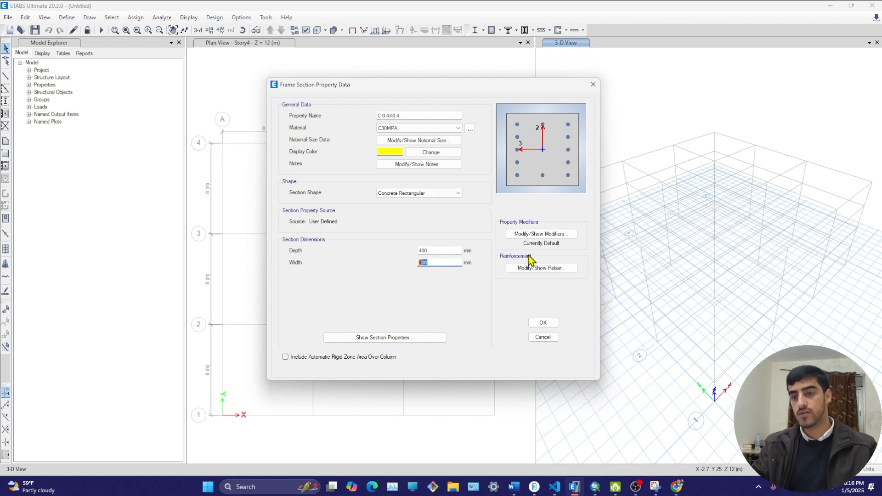
Set the section's stiffness modifiers for torsional constant and moments of inertia about the 2 and 3 axes to 0.7
{"action": "left_click", "coordinate": [539, 235]}
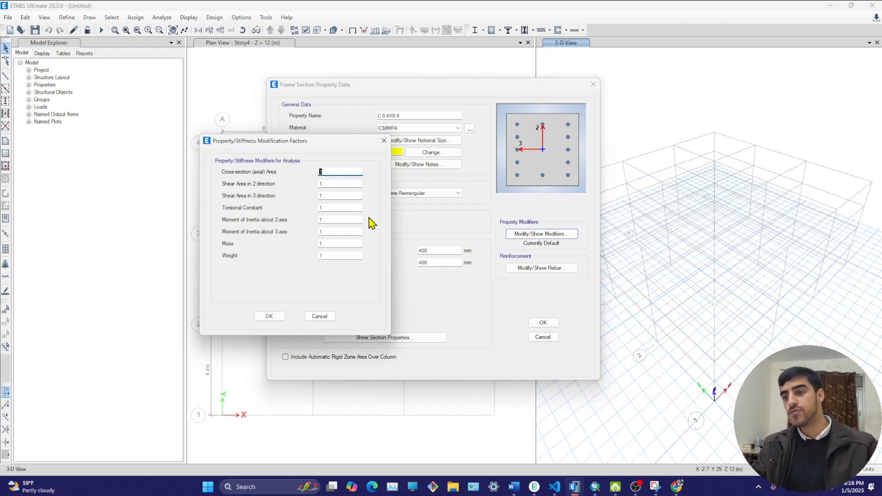
{"action": "left_click", "coordinate": [340, 208]}
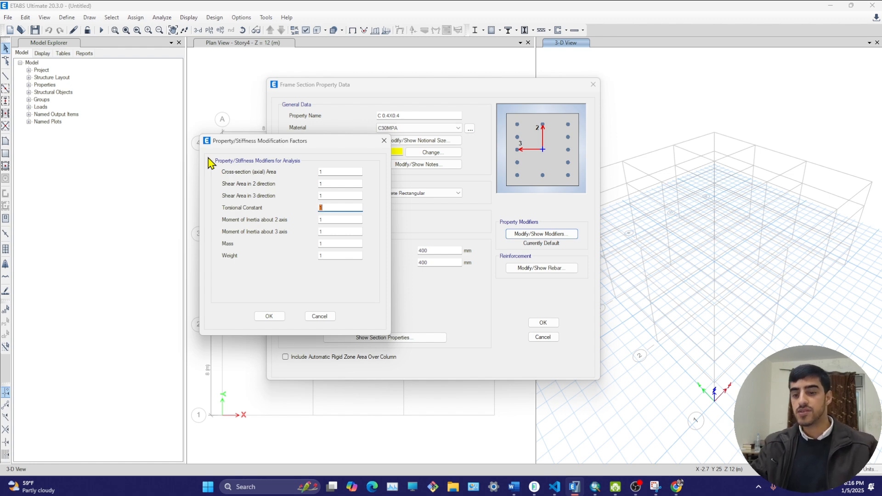
{"action": "type", "text": "0.7"}
{"action": "key", "text": "Tab"}
{"action": "type", "text": "0.7"}
{"action": "key", "text": "Tab"}
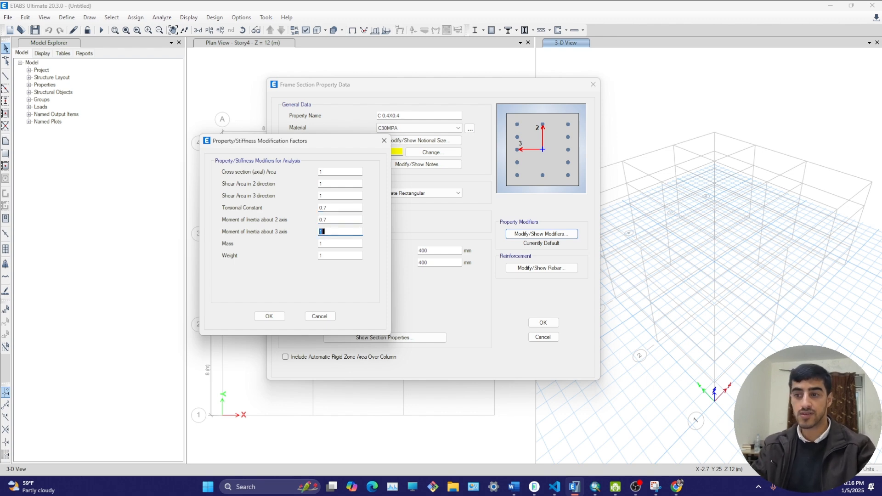
{"action": "type", "text": "0.7"}
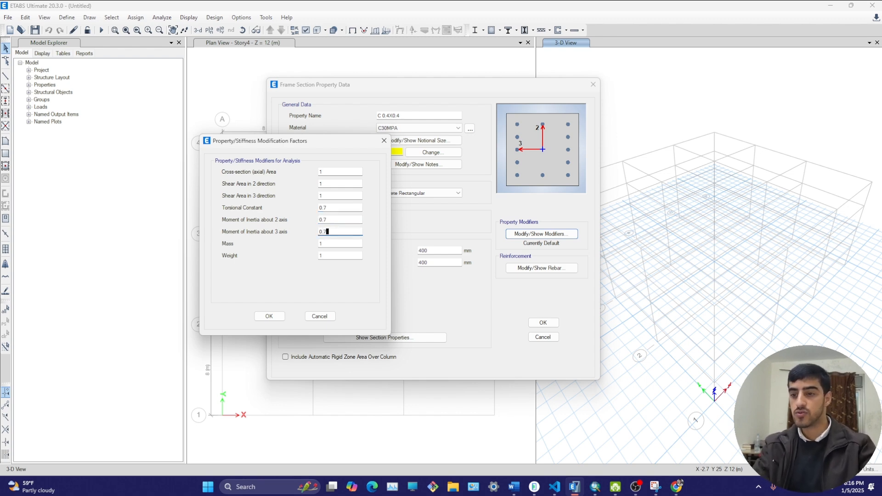
{"action": "key", "text": "Tab"}
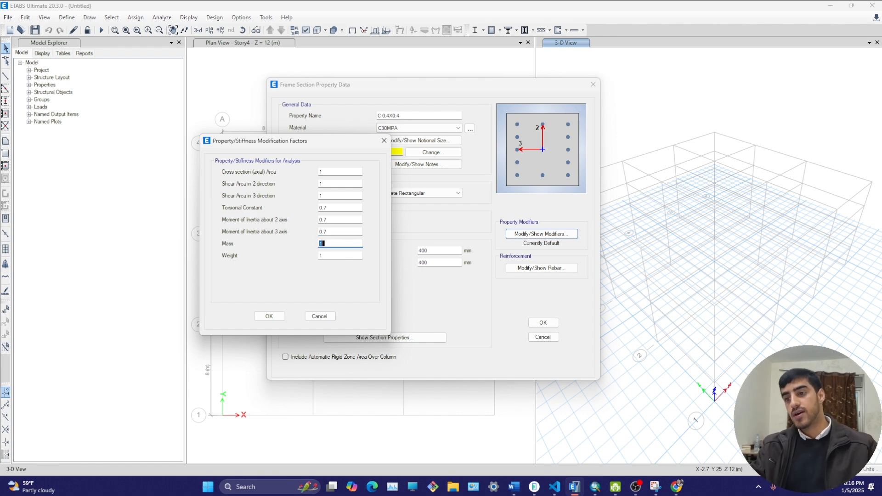
{"action": "left_click_drag", "start_coordinate": [329, 233], "coordinate": [260, 231]}
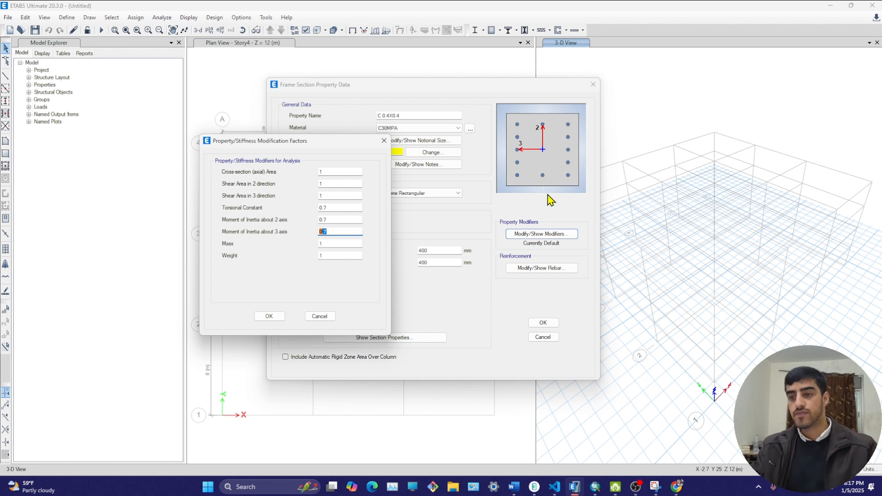
{"action": "left_click", "coordinate": [281, 317]}
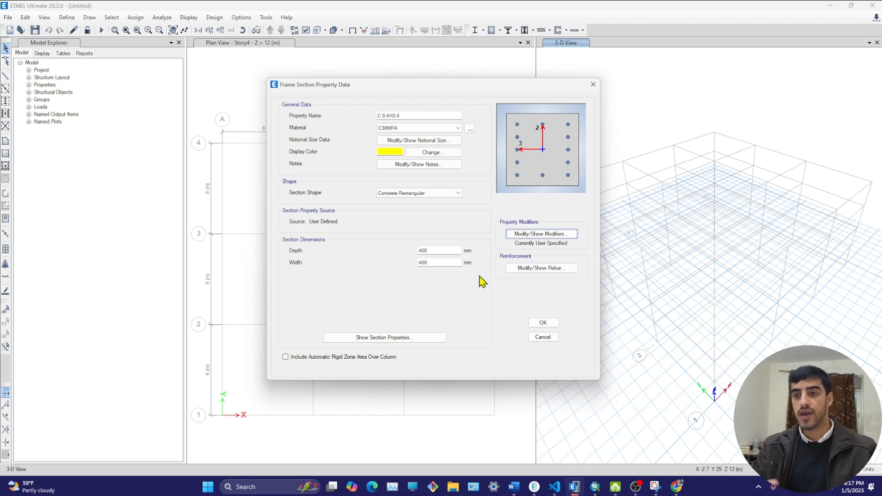
Examine the section dimensions and the computed section properties of C 0.4X0.4, including its area
{"action": "double_click", "coordinate": [425, 251]}
{"action": "key", "text": "Tab"}
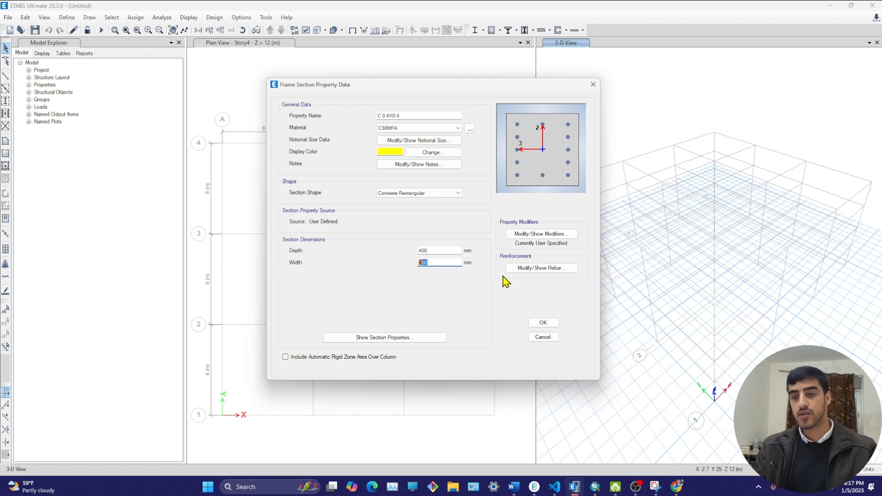
{"action": "left_click_drag", "start_coordinate": [432, 251], "coordinate": [385, 265]}
{"action": "left_click", "coordinate": [384, 338]}
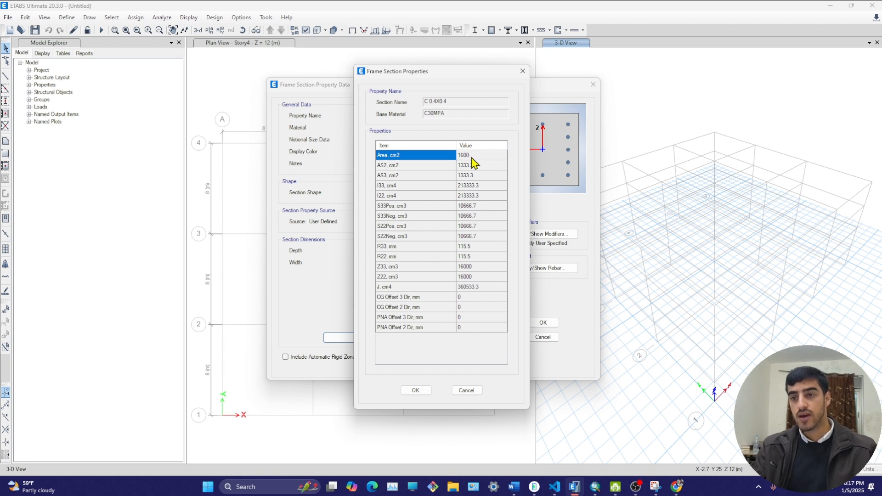
{"action": "left_click", "coordinate": [474, 391]}
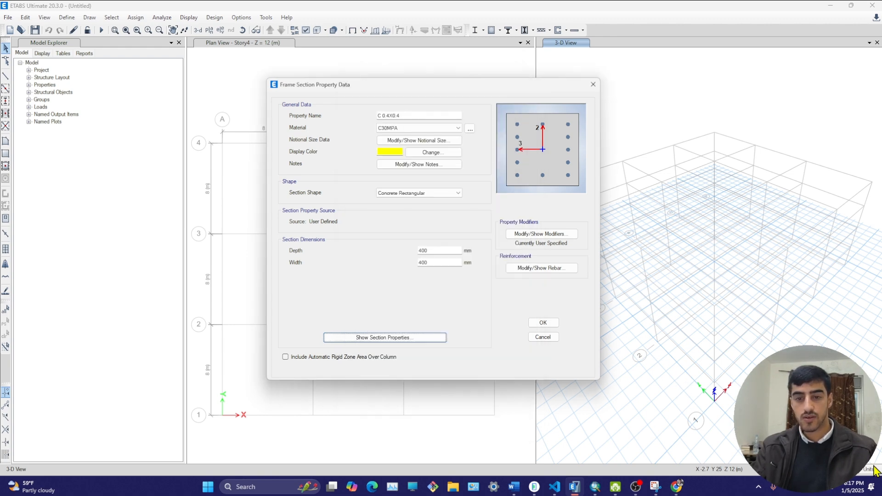
{"action": "left_click", "coordinate": [412, 340]}
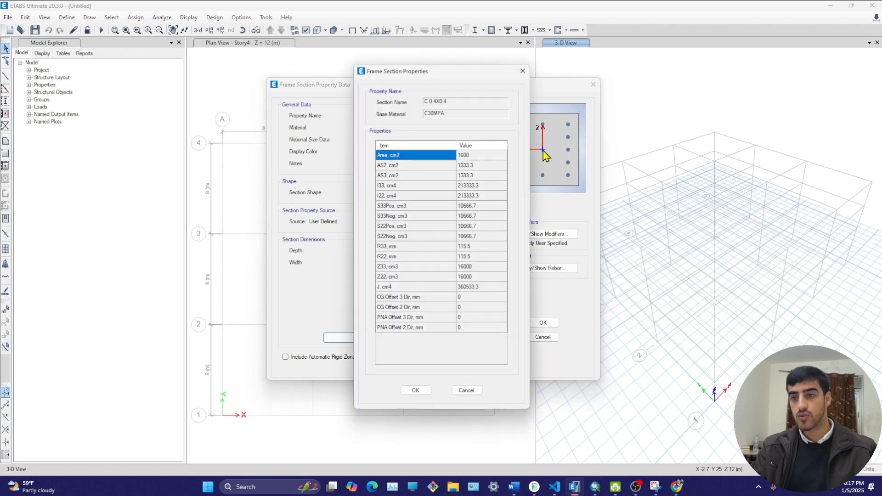
{"action": "left_click", "coordinate": [471, 157]}
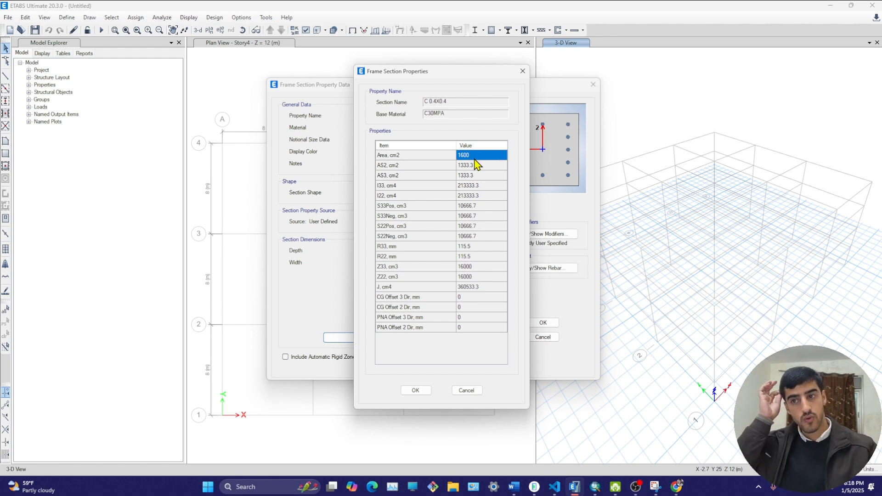
{"action": "left_click", "coordinate": [421, 391]}
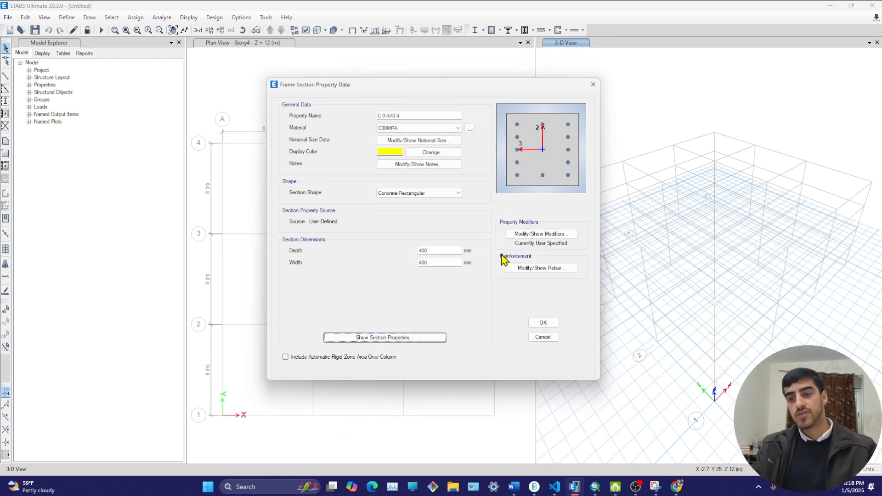
Keep the C 0.4X0.4 section's column (P-M2-M3) design type and assign Grade 60 to its longitudinal and confinement bars
{"action": "left_click", "coordinate": [534, 271]}
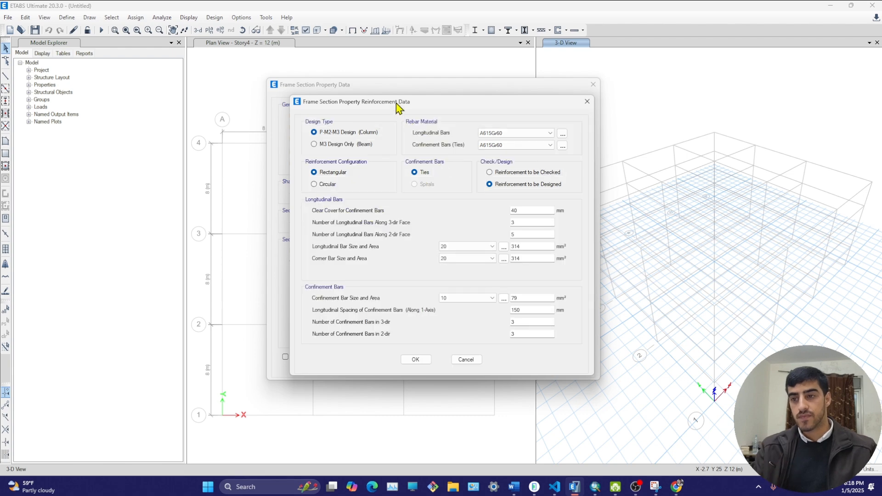
{"action": "left_click_drag", "start_coordinate": [398, 104], "coordinate": [270, 91]}
{"action": "left_click", "coordinate": [208, 131]}
{"action": "left_click", "coordinate": [207, 122]}
{"action": "left_click", "coordinate": [391, 122]}
{"action": "left_click", "coordinate": [385, 136]}
{"action": "left_click", "coordinate": [383, 134]}
{"action": "left_click", "coordinate": [364, 148]}
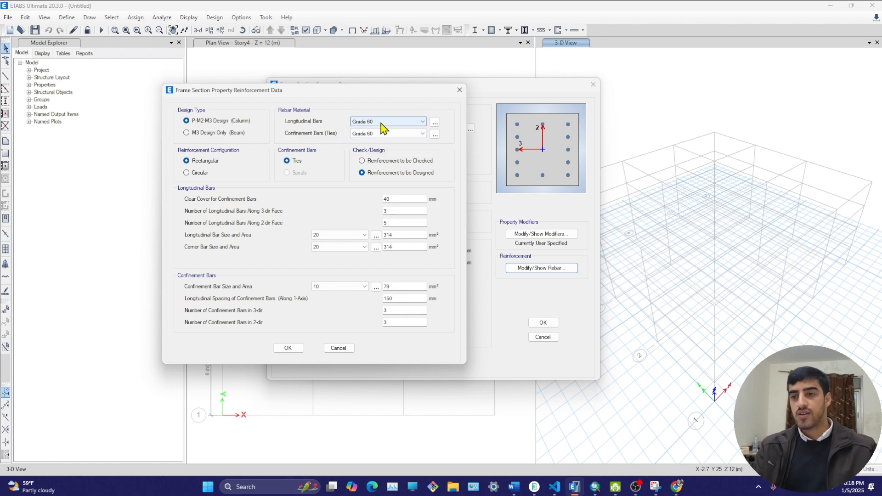
Set the longitudinal and corner bar sizes of the C 0.4X0.4 section to 18
{"action": "double_click", "coordinate": [399, 211]}
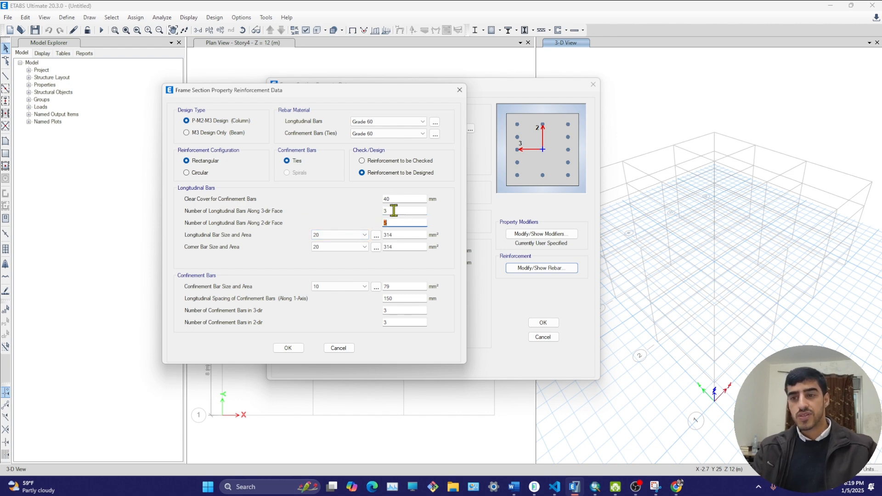
{"action": "key", "text": "Tab"}
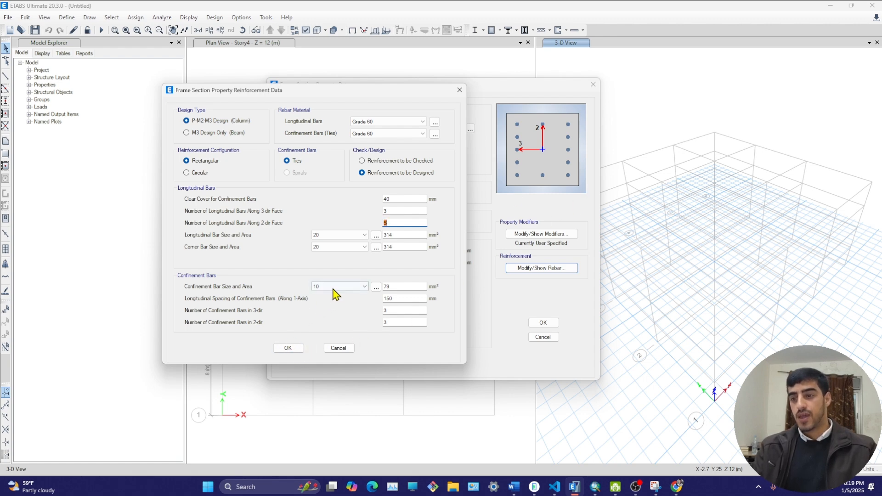
{"action": "left_click", "coordinate": [339, 235]}
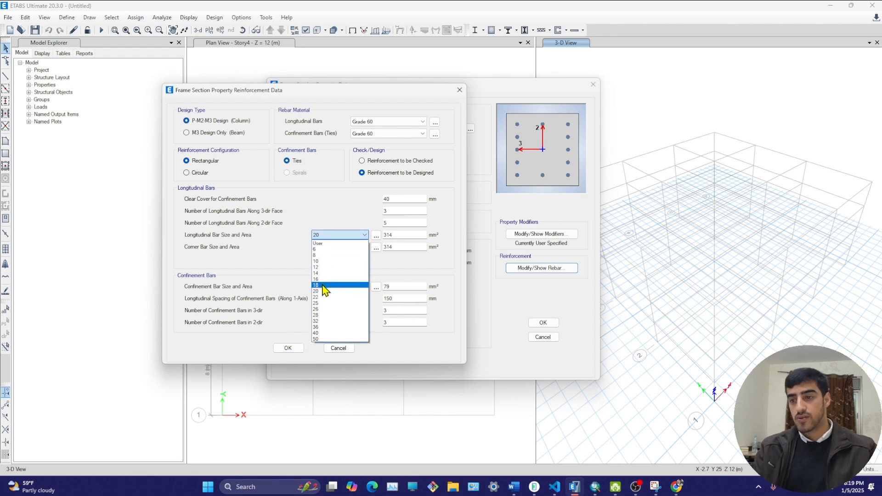
{"action": "left_click", "coordinate": [324, 285]}
{"action": "left_click", "coordinate": [338, 247]}
{"action": "left_click", "coordinate": [327, 297]}
{"action": "left_click_drag", "start_coordinate": [405, 235], "coordinate": [326, 252]}
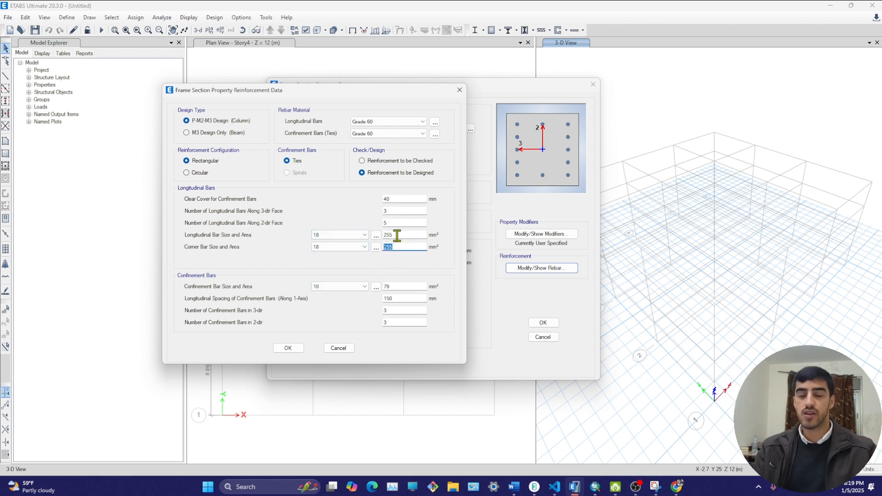
Set the confinement bar size to 8 and accept the C 0.4X0.4 section definition
{"action": "left_click", "coordinate": [325, 287]}
{"action": "left_click", "coordinate": [320, 311]}
{"action": "left_click", "coordinate": [321, 288]}
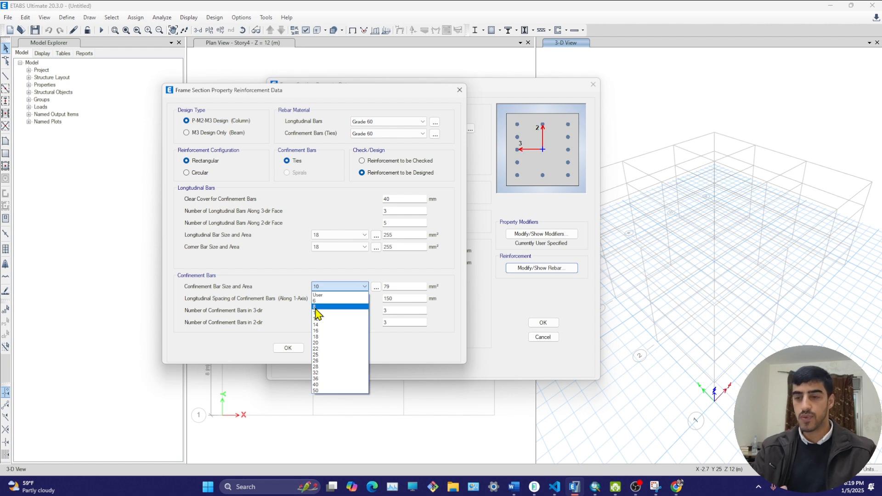
{"action": "left_click", "coordinate": [315, 307]}
{"action": "double_click", "coordinate": [401, 287]}
{"action": "key", "text": "Tab"}
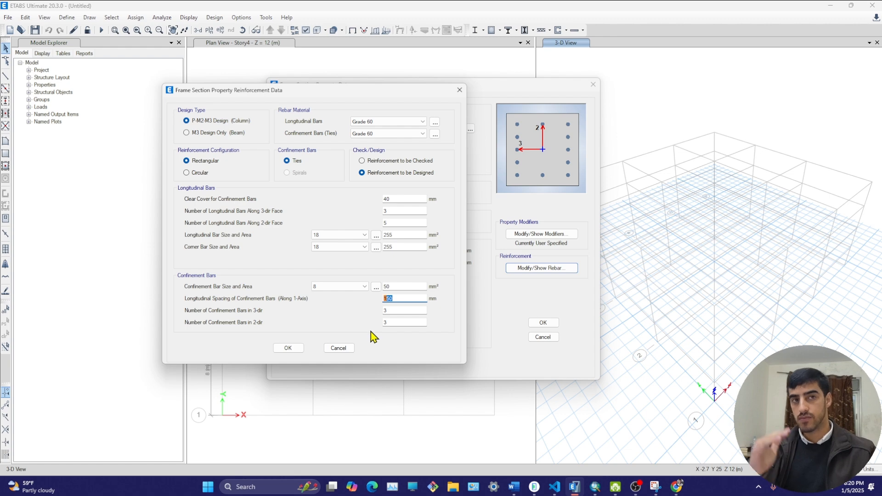
{"action": "left_click", "coordinate": [288, 348]}
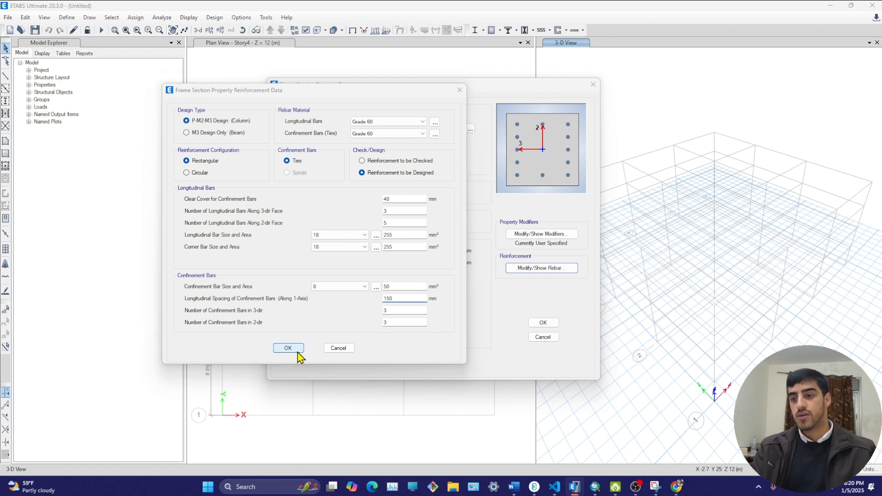
{"action": "left_click", "coordinate": [557, 325]}
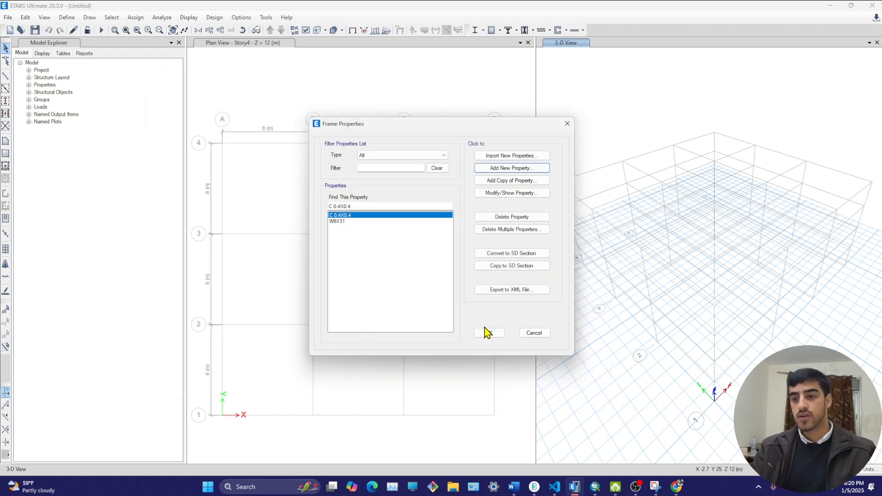
{"action": "left_click", "coordinate": [483, 331]}
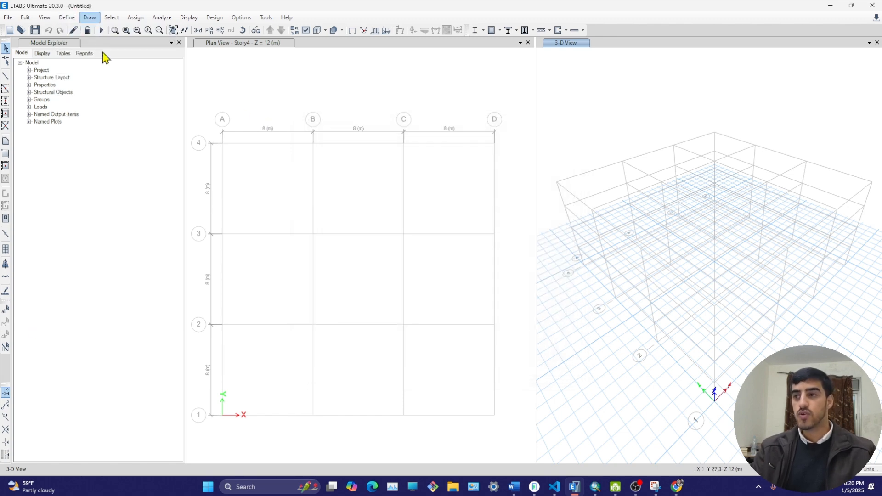
Create a copy of the C 0.4X0.4 frame section named B 0.8X0.25 with the material C28MPA
{"action": "left_click", "coordinate": [67, 20]}
{"action": "left_click", "coordinate": [68, 20]}
{"action": "left_click", "coordinate": [68, 19]}
{"action": "mouse_move", "coordinate": [132, 60]}
{"action": "left_click", "coordinate": [223, 58]}
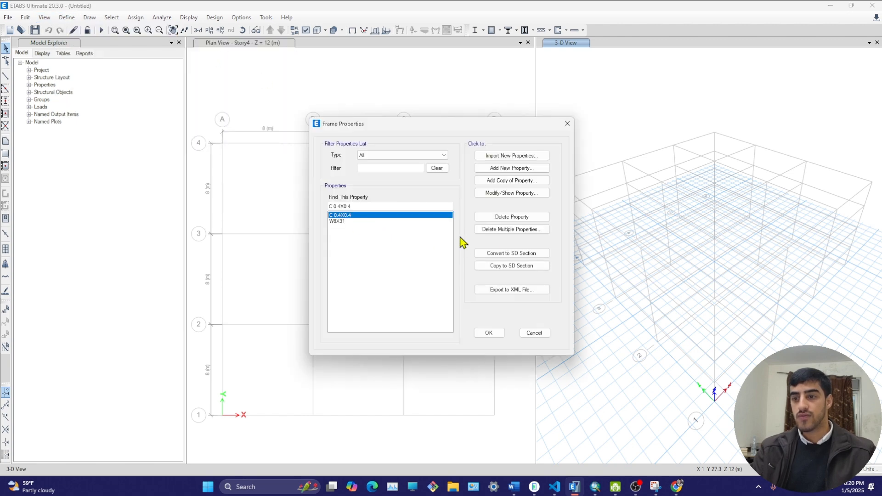
{"action": "left_click", "coordinate": [499, 182]}
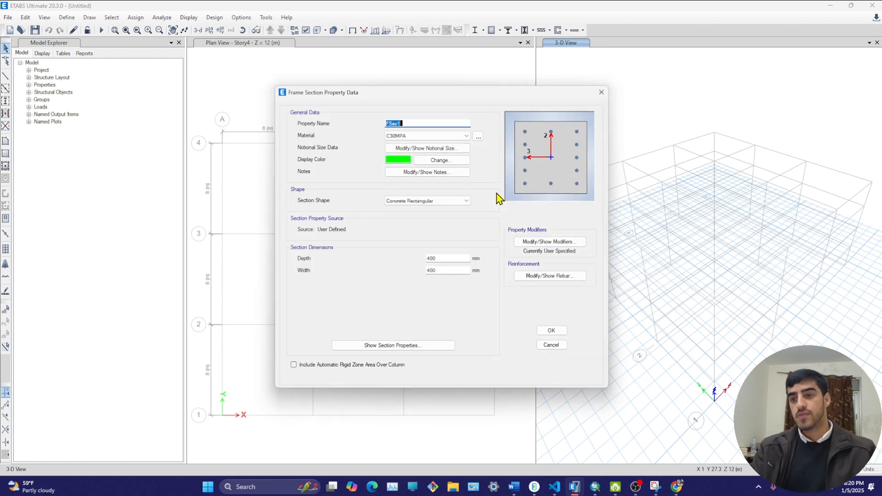
{"action": "type", "text": "B 0.8"}
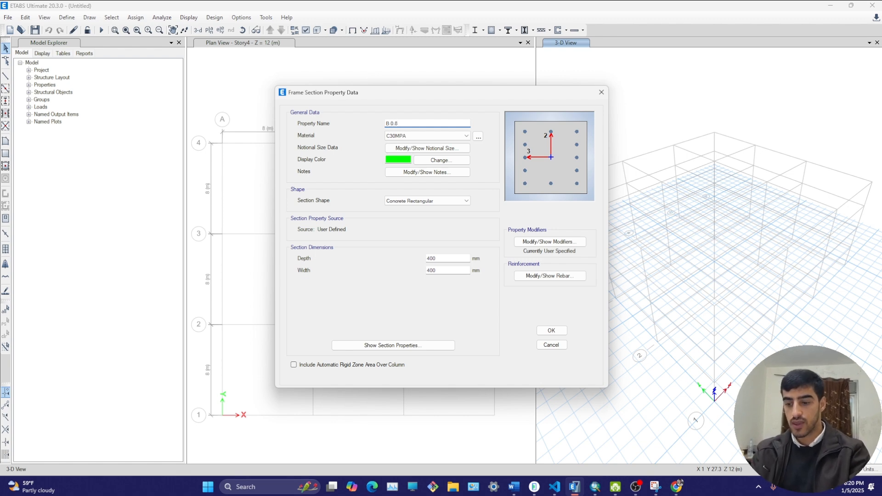
{"action": "type", "text": "X0.25"}
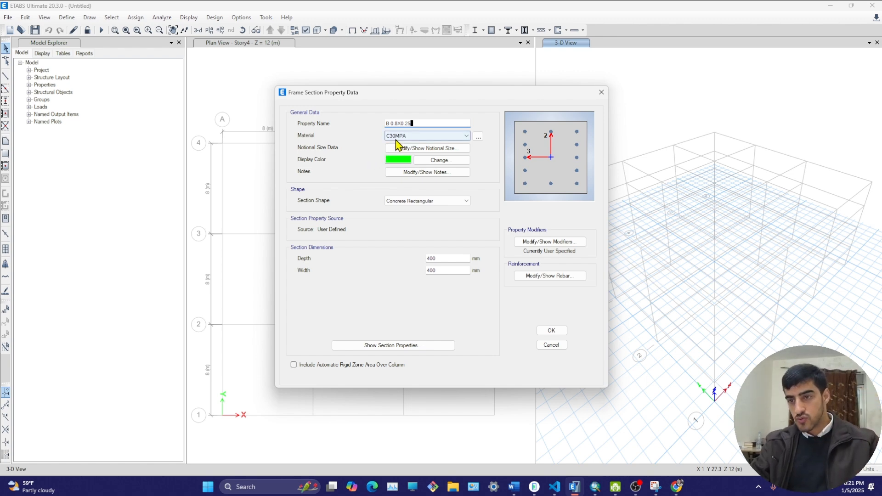
{"action": "left_click", "coordinate": [400, 135]}
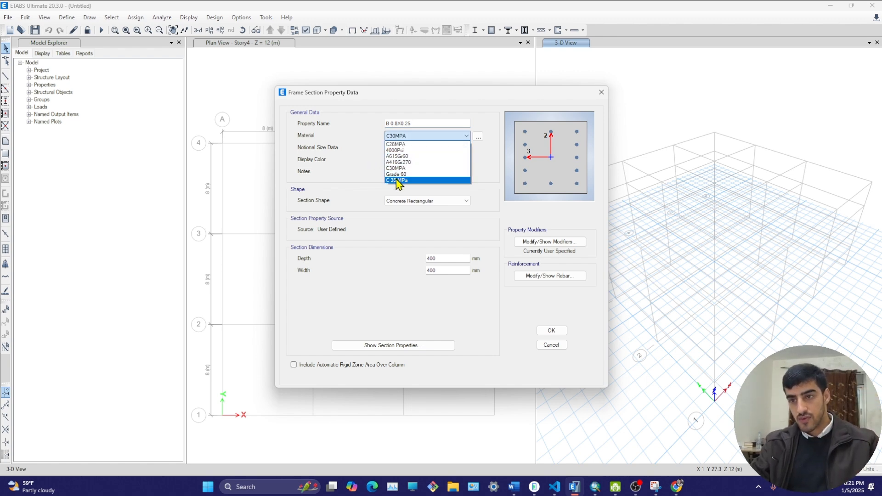
{"action": "left_click", "coordinate": [397, 144]}
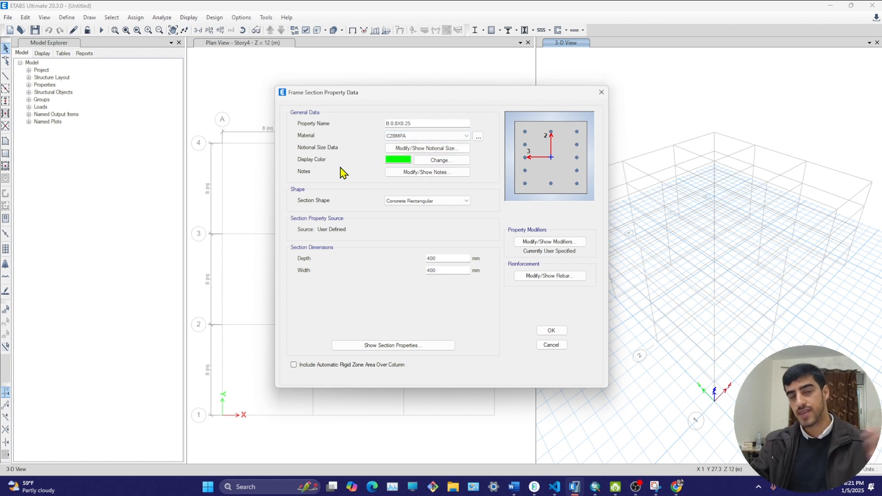
Set the B 0.8X0.25 section's depth to 250 mm and its width to 800 mm
{"action": "left_click_drag", "start_coordinate": [452, 259], "coordinate": [299, 266]}
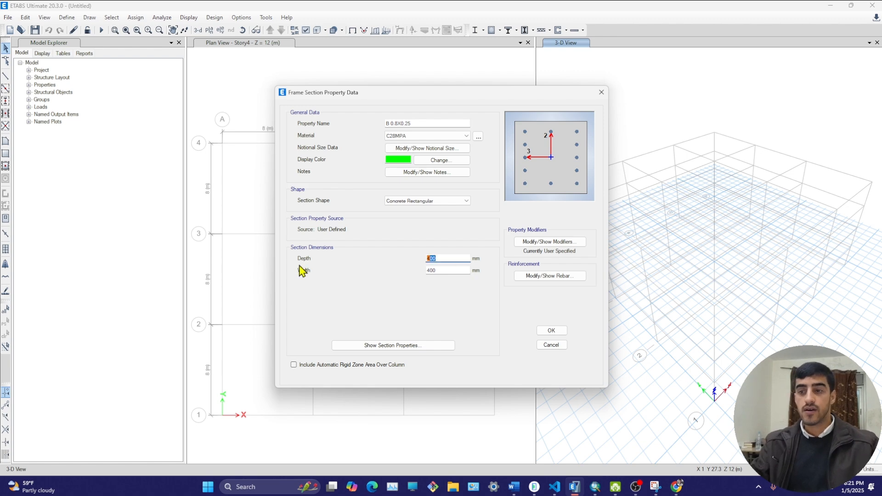
{"action": "type", "text": "800"}
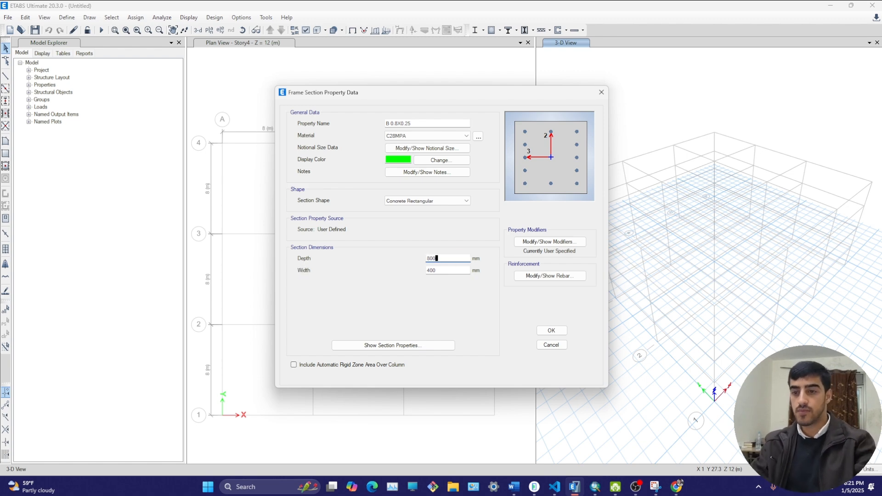
{"action": "key", "text": "Tab"}
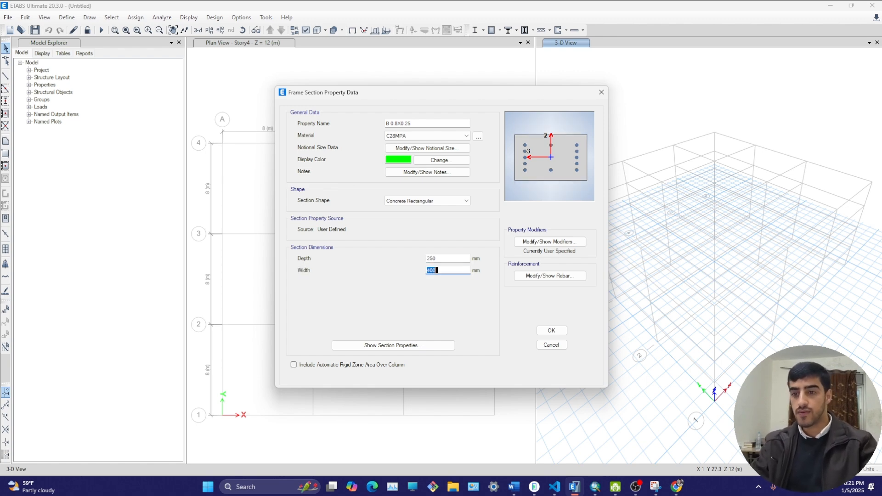
{"action": "type", "text": "800"}
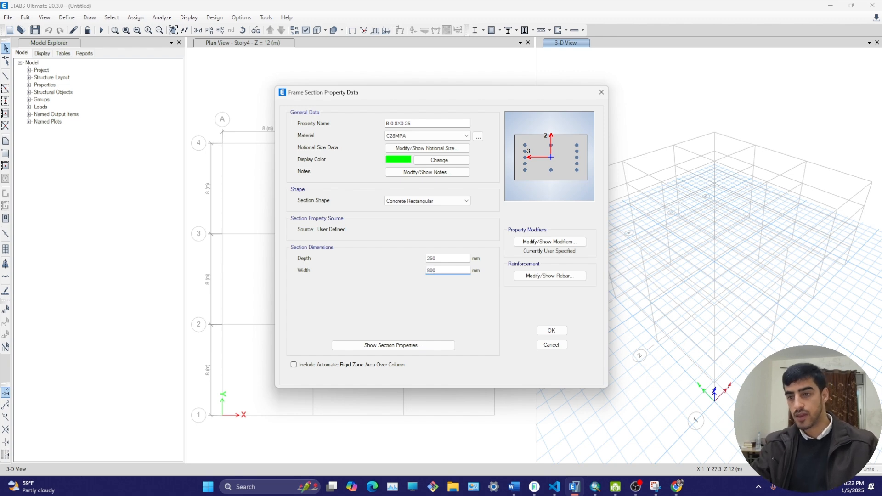
{"action": "left_click", "coordinate": [459, 258]}
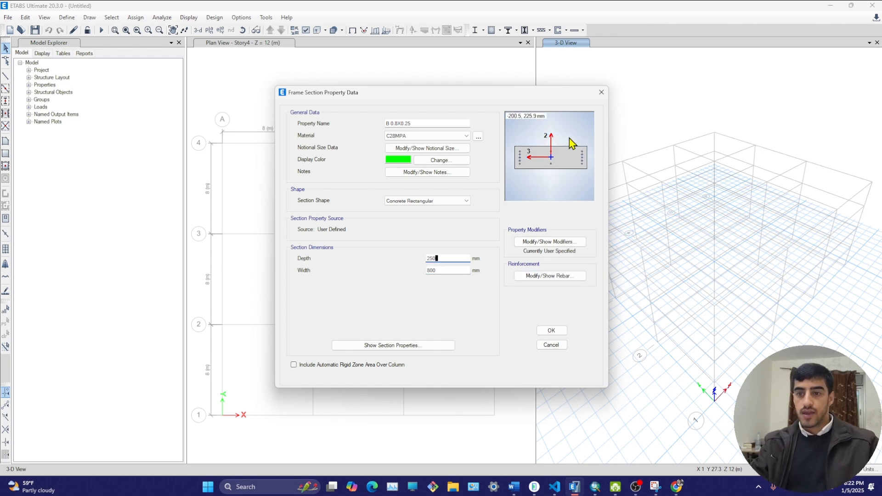
{"action": "left_click", "coordinate": [455, 270]}
{"action": "left_click", "coordinate": [553, 244]}
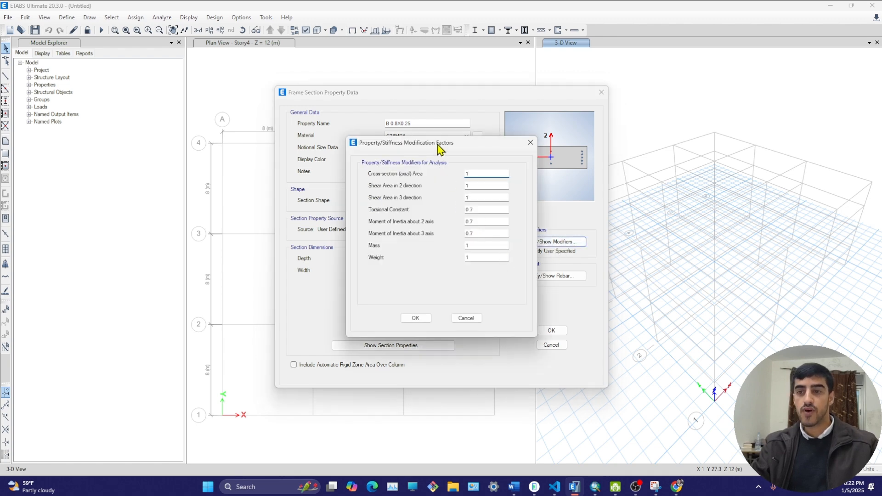
{"action": "left_click_drag", "start_coordinate": [438, 145], "coordinate": [282, 144]}
{"action": "left_click", "coordinate": [382, 209]}
{"action": "key", "text": "BackSpace"}
{"action": "type", "text": "35"}
{"action": "key", "text": "Tab"}
{"action": "type", "text": "0.3"}
{"action": "key", "text": "Tab"}
{"action": "type", "text": "035"}
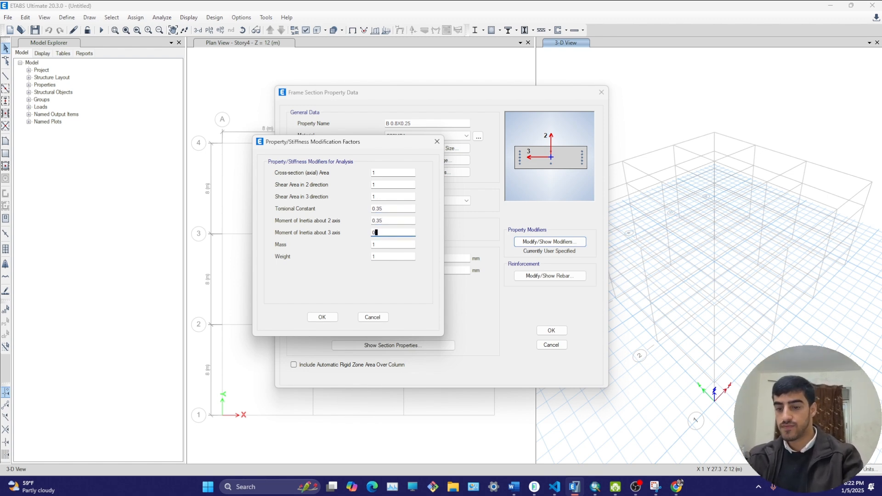
{"action": "key", "text": "Left"}
{"action": "key", "text": "Left"}
{"action": "type", "text": "."}
{"action": "left_click", "coordinate": [391, 208]}
{"action": "left_click_drag", "start_coordinate": [390, 207], "coordinate": [358, 219]}
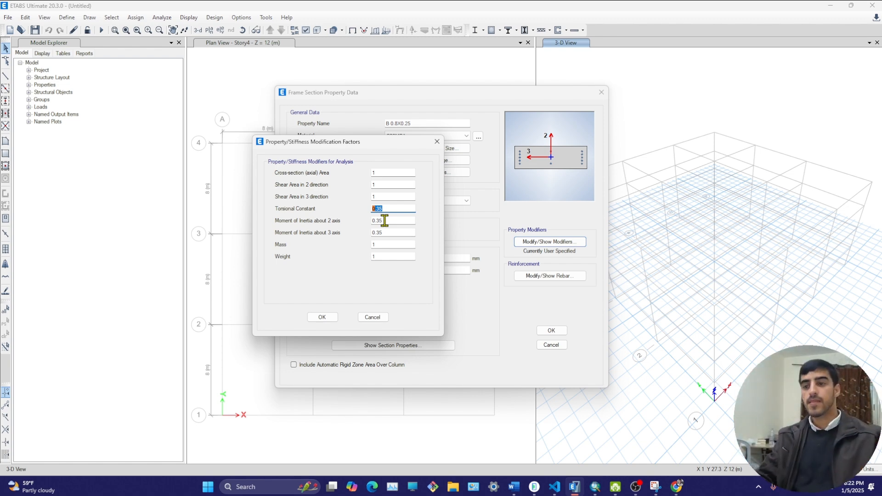
{"action": "left_click", "coordinate": [437, 142]}
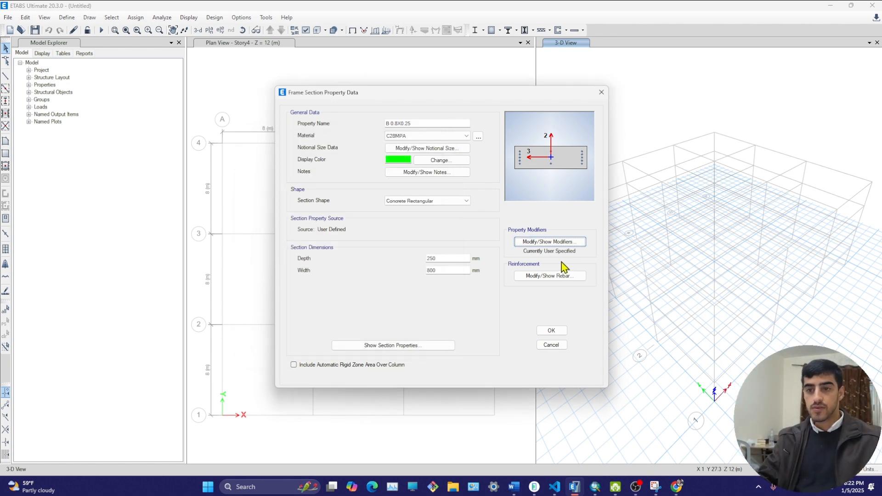
Set the torsional constant stiffness modifier of the B 0.8X0.25 section to 0.35
{"action": "left_click", "coordinate": [538, 241]}
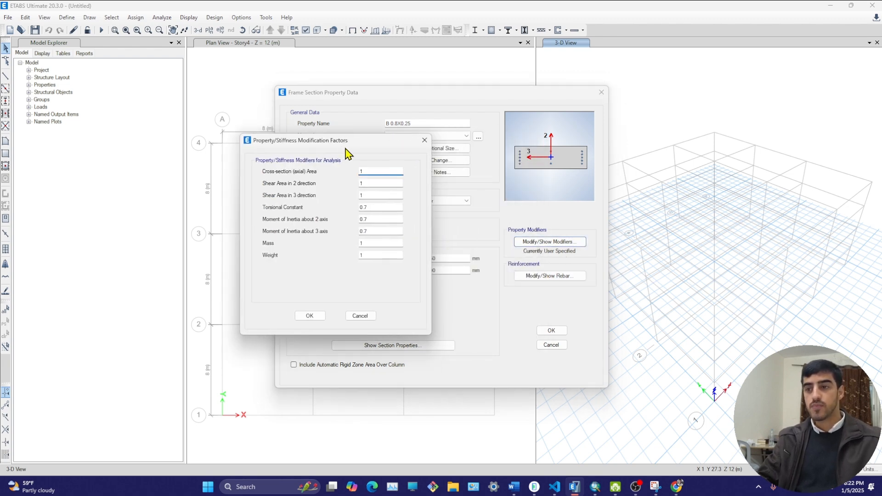
{"action": "double_click", "coordinate": [382, 231]}
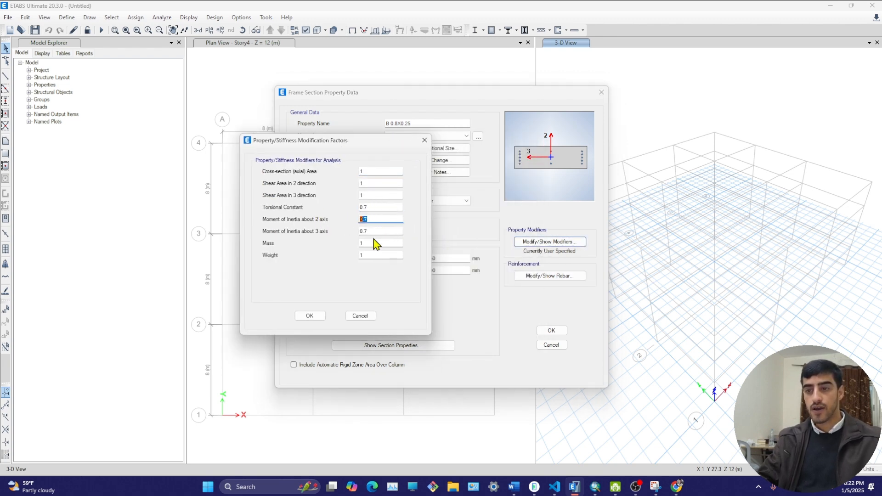
{"action": "double_click", "coordinate": [370, 207]}
{"action": "type", "text": "0"}
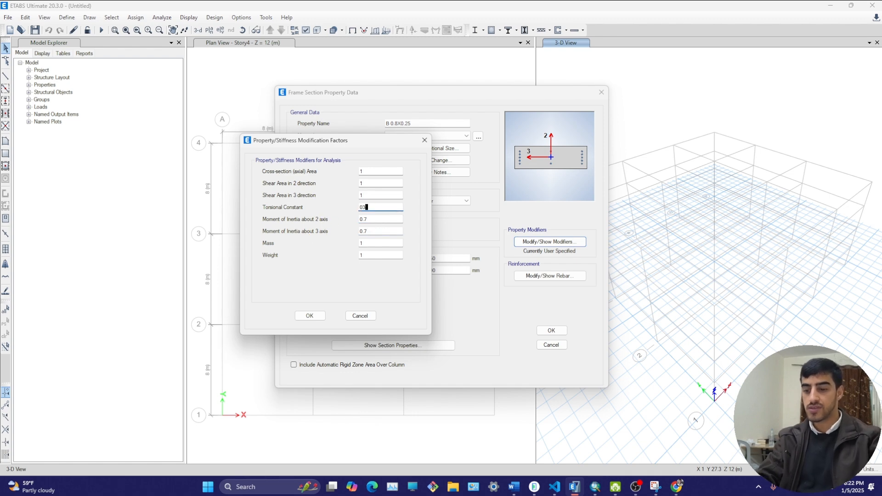
{"action": "type", "text": ".35"}
{"action": "key", "text": "Tab"}
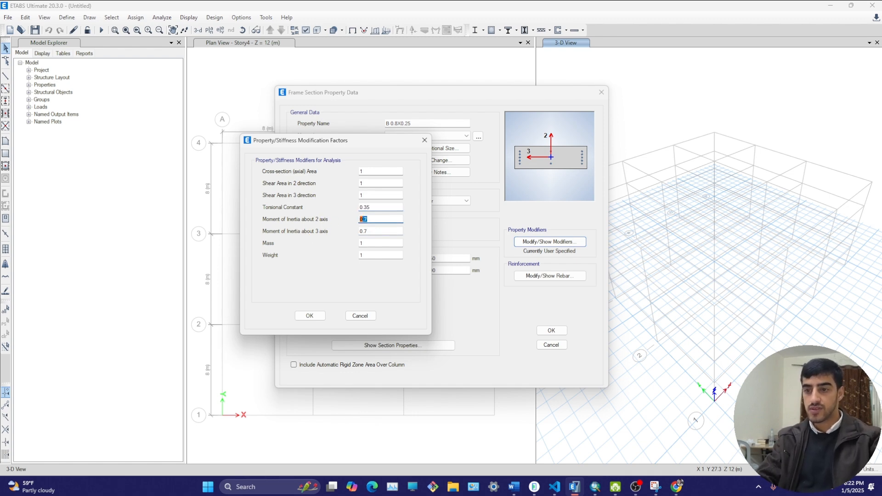
Set the moment of inertia modifiers about the 2 and 3 axes of the B 0.8X0.25 section to 0.35
{"action": "type", "text": "0l35"}
{"action": "key", "text": "Tab"}
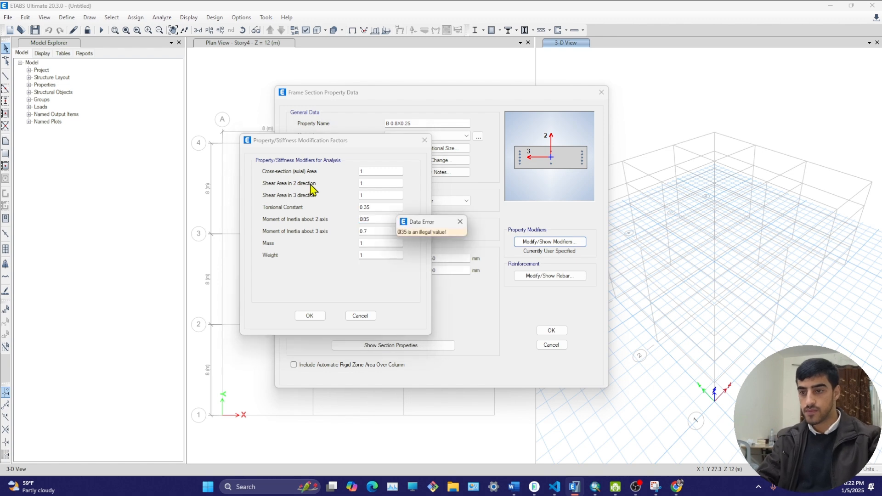
{"action": "key", "text": "Return"}
{"action": "type", "text": "0.3"}
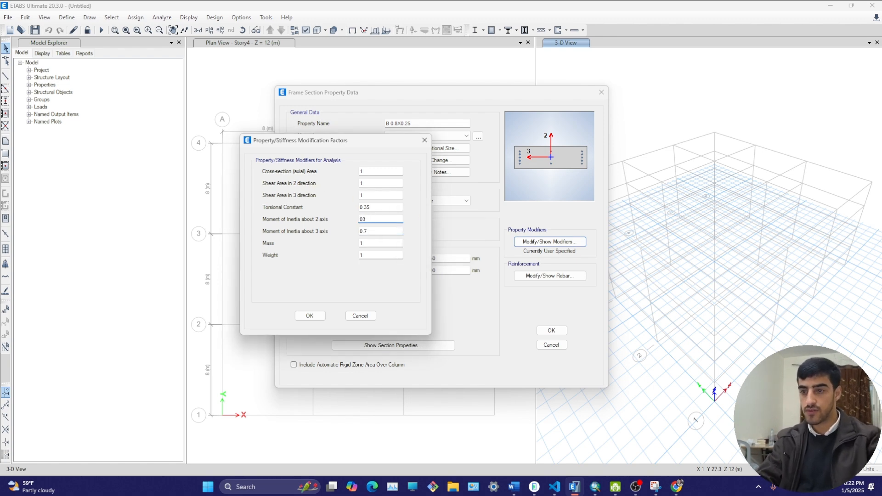
{"action": "type", "text": "5"}
{"action": "key", "text": "Tab"}
{"action": "type", "text": "0l35"}
{"action": "key", "text": "Tab"}
{"action": "key", "text": "Return"}
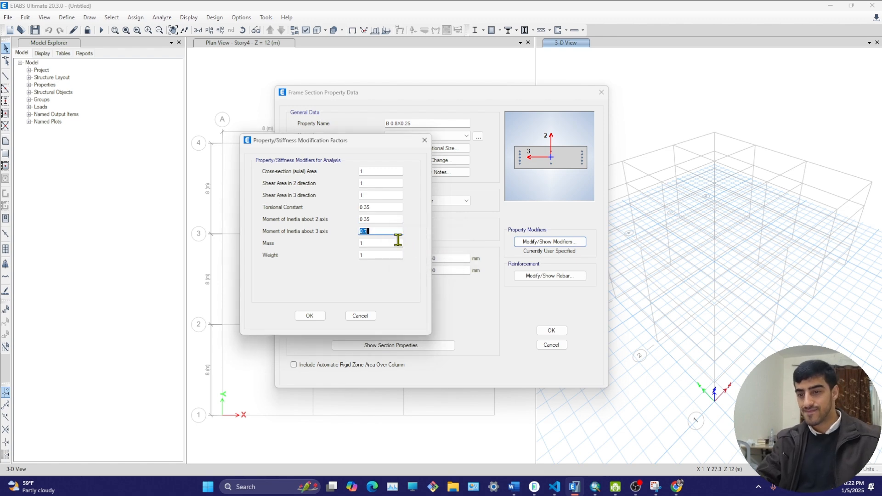
{"action": "type", "text": "0"}
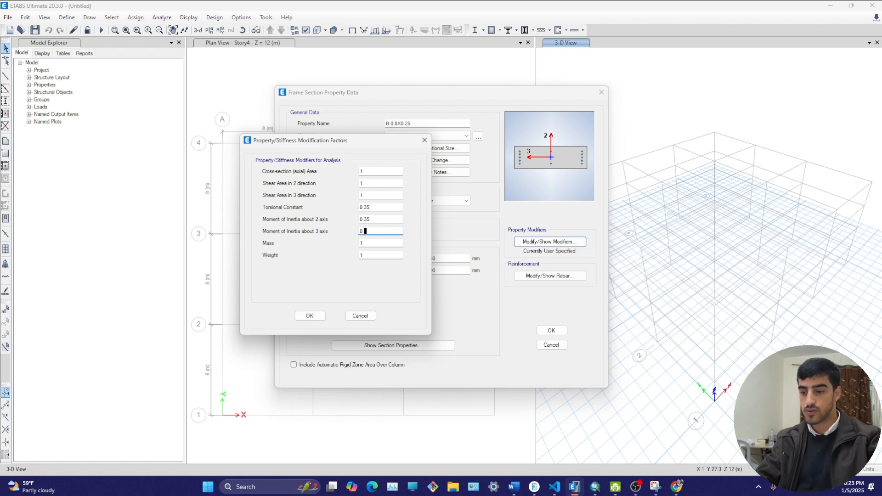
{"action": "key", "text": "Tab"}
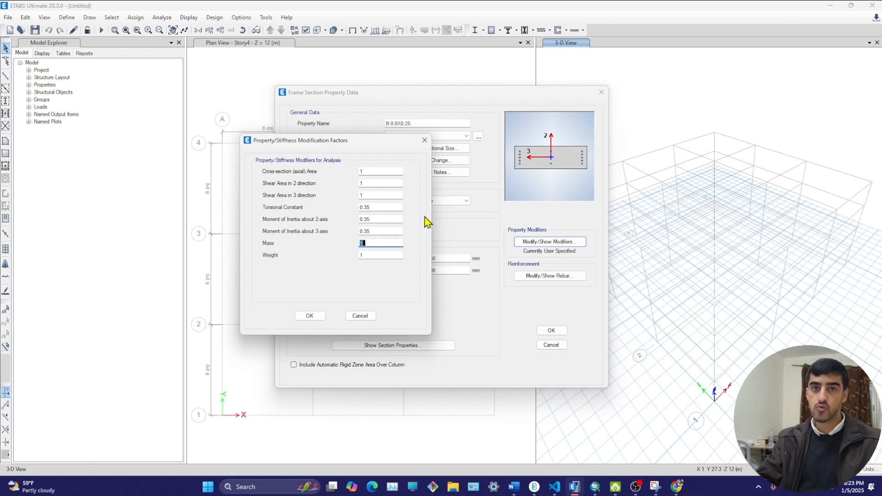
Set the B 0.8X0.25 section's reinforcement design type to M3 Design Only (Beam) and accept the section definition
{"action": "left_click", "coordinate": [310, 317]}
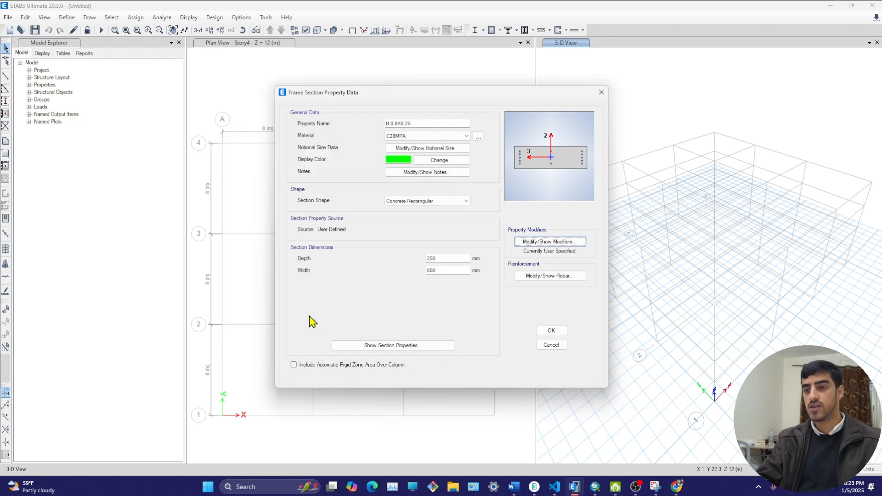
{"action": "left_click", "coordinate": [553, 278]}
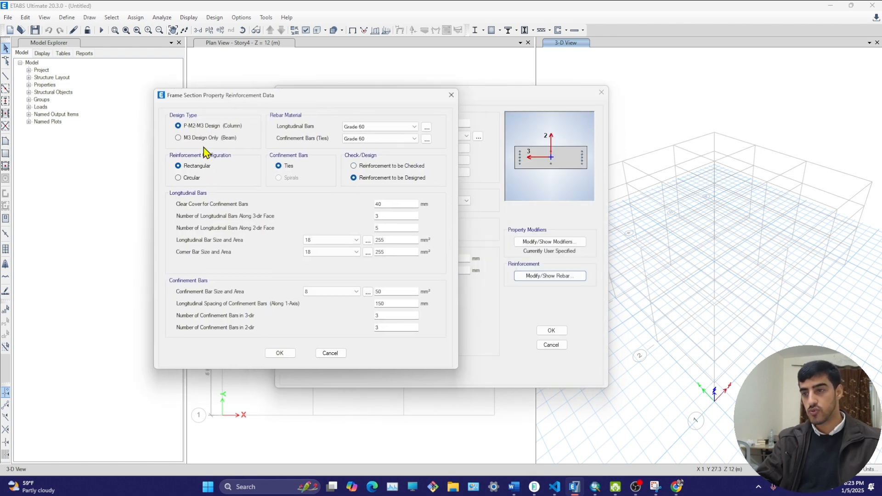
{"action": "left_click", "coordinate": [203, 145]}
{"action": "double_click", "coordinate": [238, 166]}
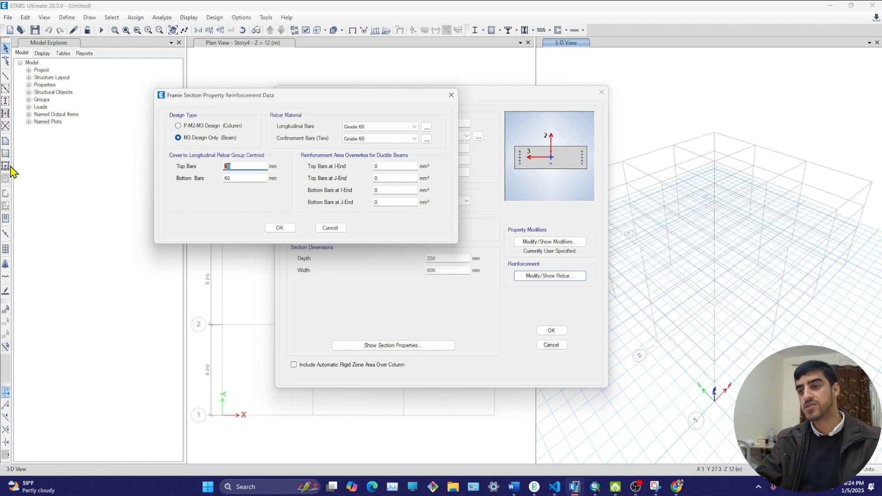
{"action": "left_click", "coordinate": [256, 180]}
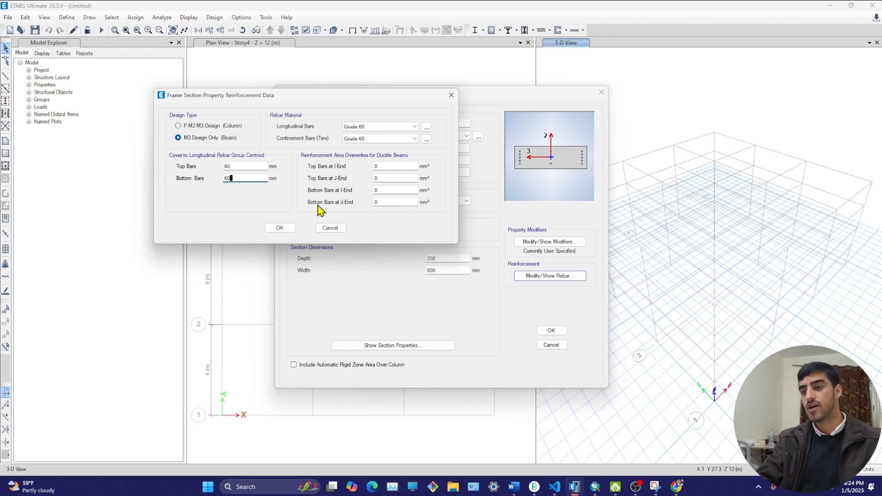
{"action": "left_click", "coordinate": [285, 230]}
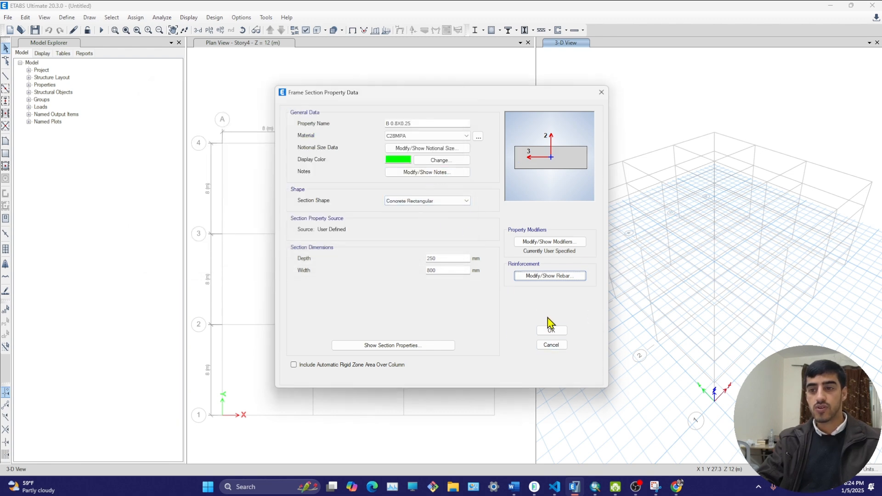
{"action": "left_click", "coordinate": [554, 331]}
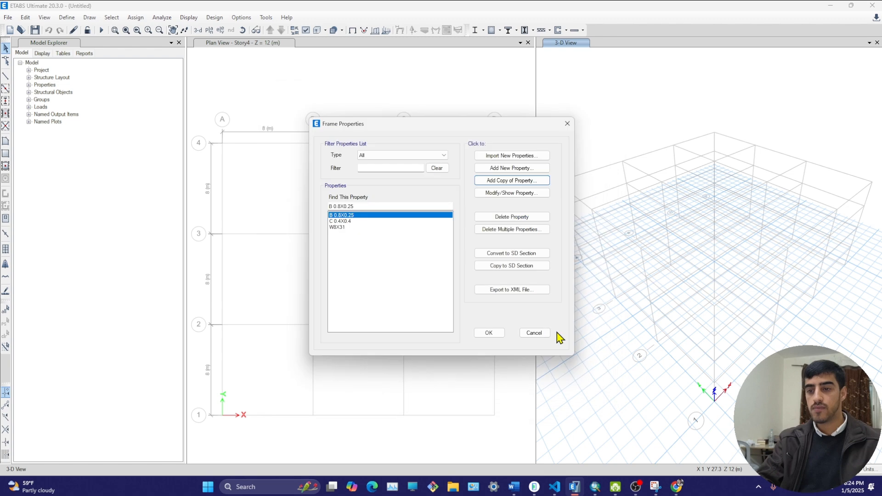
{"action": "left_click", "coordinate": [489, 332]}
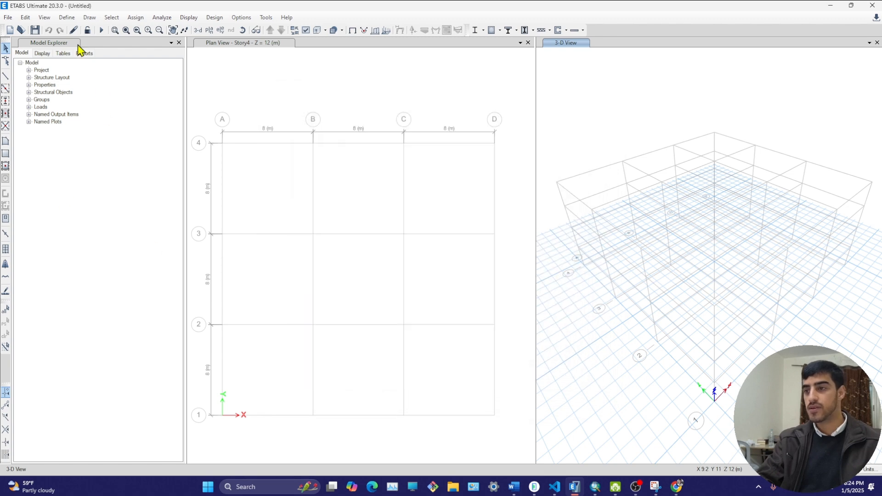
Examine the defined load cases Dead, Live and Modal
{"action": "left_click", "coordinate": [67, 18]}
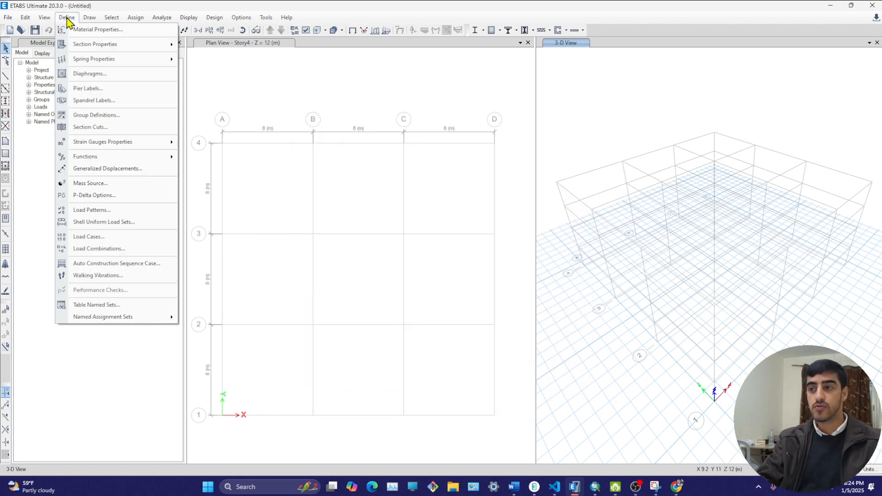
{"action": "left_click", "coordinate": [99, 242]}
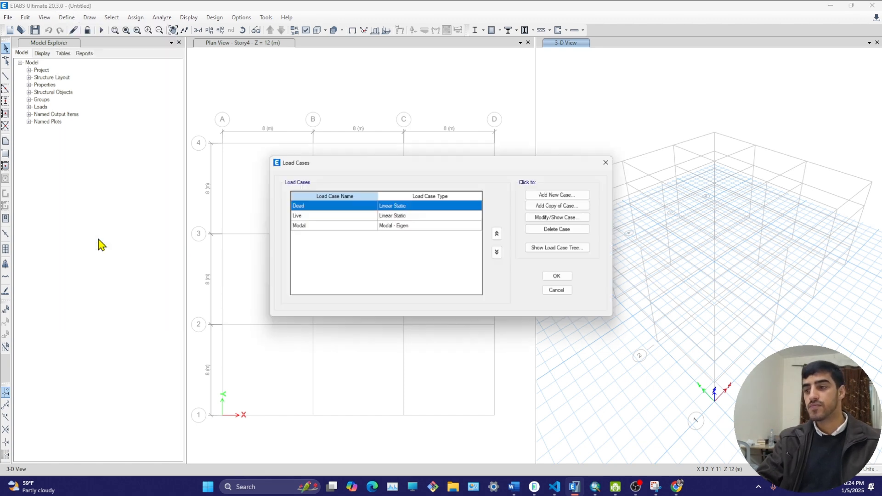
{"action": "left_click", "coordinate": [303, 217]}
{"action": "left_click", "coordinate": [301, 209]}
{"action": "left_click", "coordinate": [301, 227]}
{"action": "left_click", "coordinate": [559, 277]}
Add a load pattern named SD of type Super Dead with a self weight multiplier of 0
{"action": "left_click", "coordinate": [67, 18]}
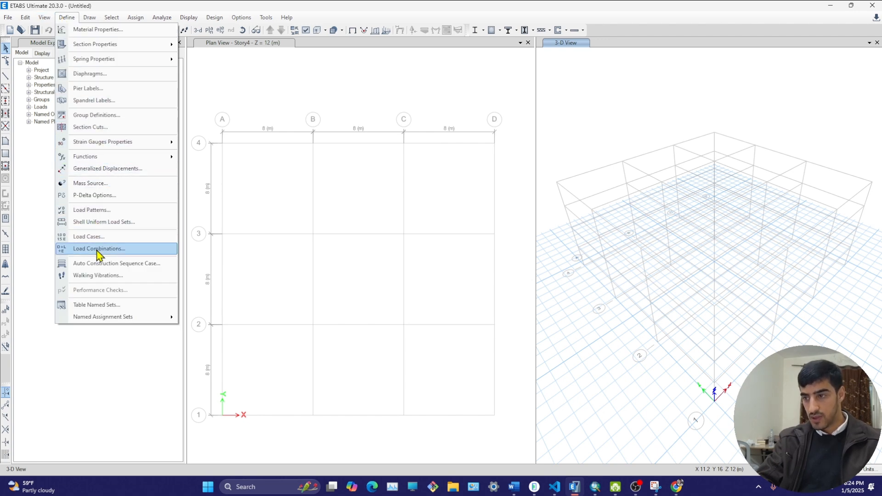
{"action": "left_click", "coordinate": [93, 212]}
{"action": "left_click", "coordinate": [283, 235]}
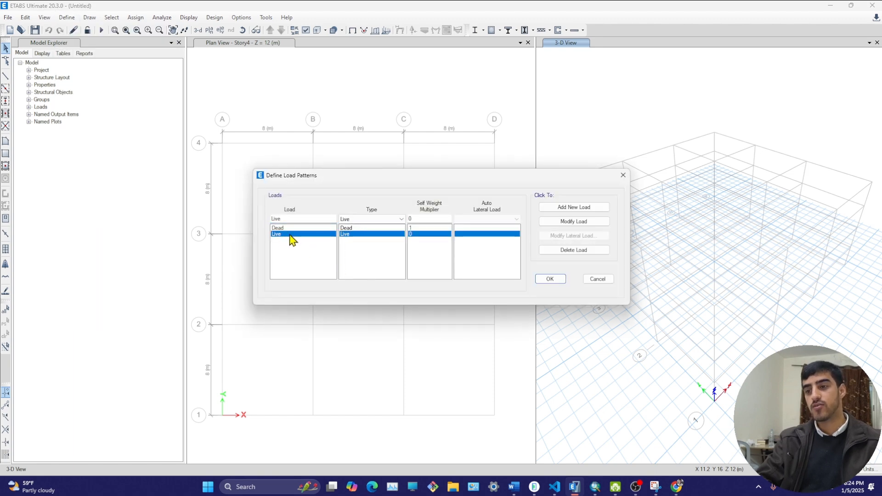
{"action": "left_click", "coordinate": [575, 209]}
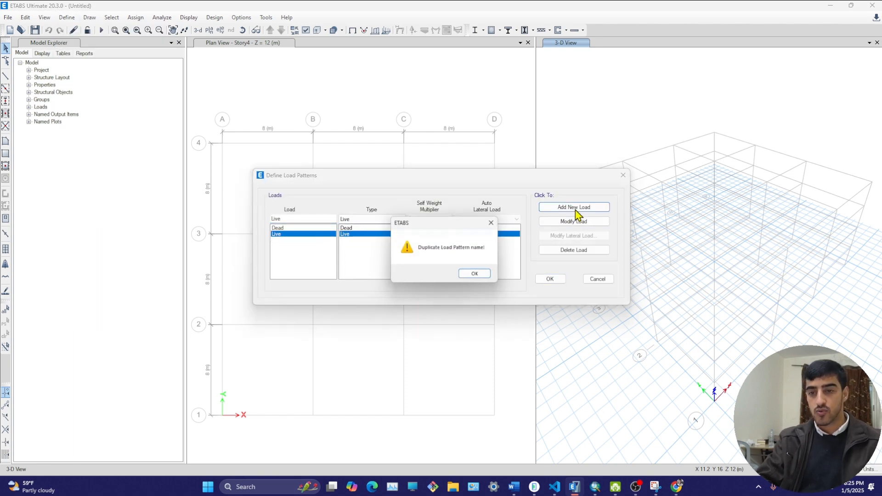
{"action": "key", "text": "Return"}
{"action": "double_click", "coordinate": [278, 219]}
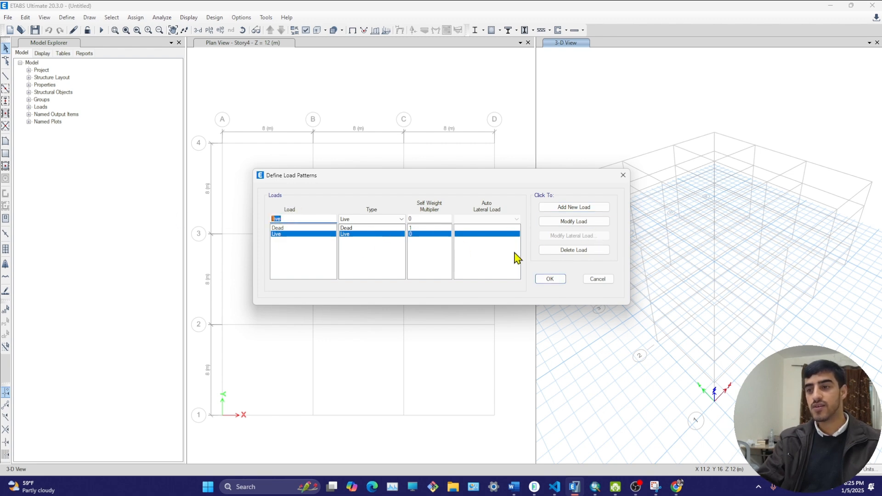
{"action": "type", "text": "SD"}
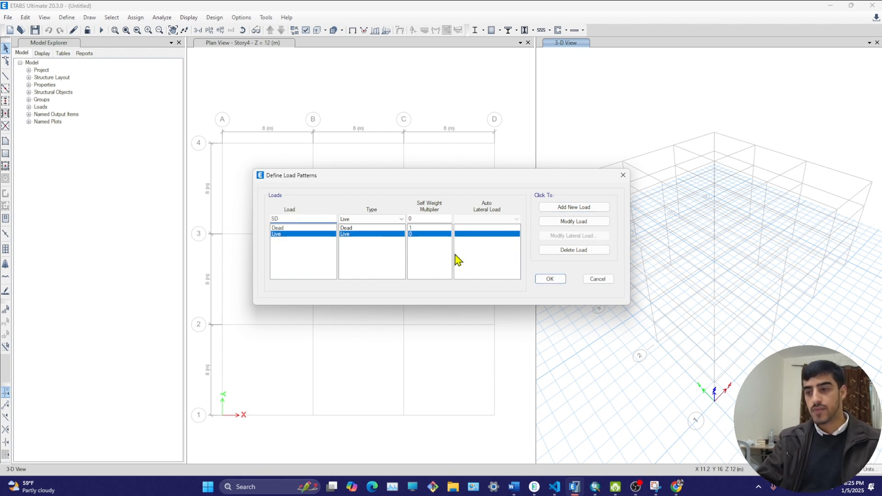
{"action": "left_click", "coordinate": [386, 219]}
{"action": "left_click", "coordinate": [358, 233]}
{"action": "left_click", "coordinate": [409, 220]}
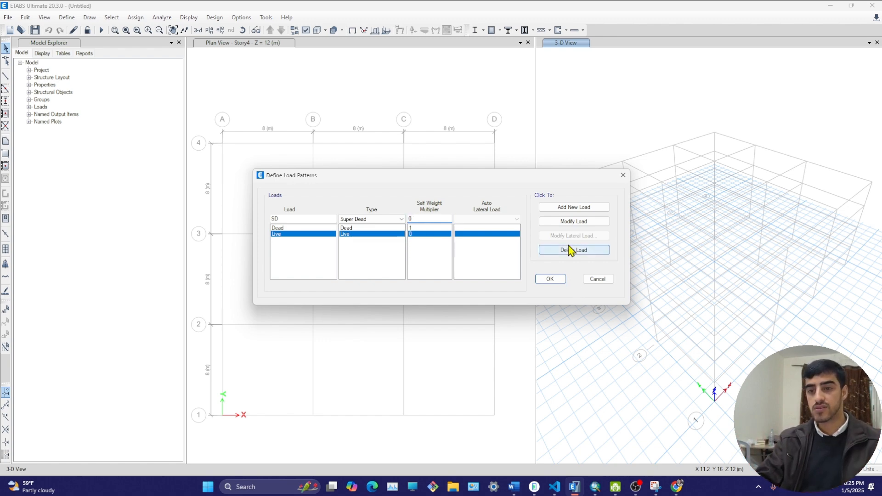
{"action": "left_click_drag", "start_coordinate": [287, 221], "coordinate": [150, 221]}
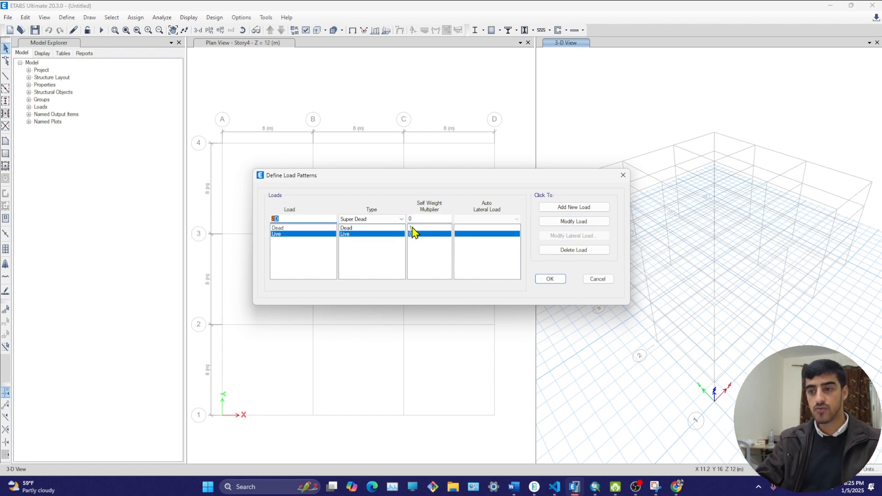
{"action": "left_click", "coordinate": [573, 207]}
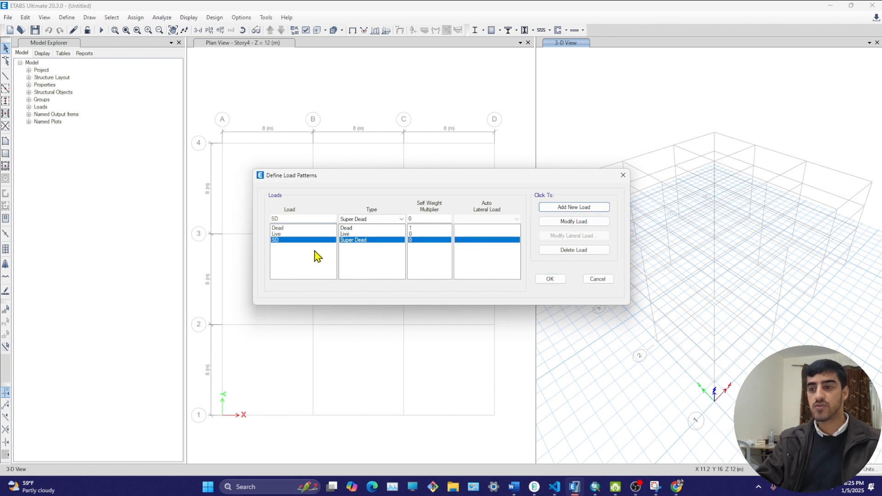
{"action": "left_click", "coordinate": [552, 279]}
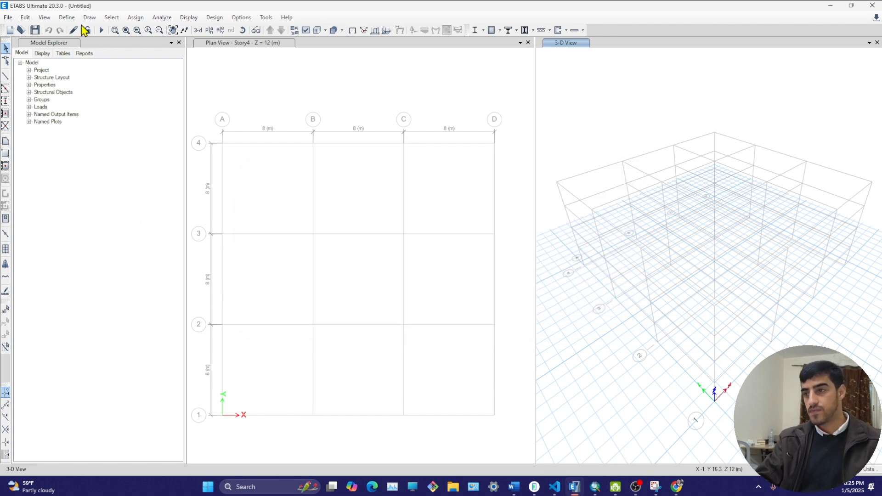
Add the default load combinations for Concrete Frame Design and inspect the definition of DConS1
{"action": "left_click", "coordinate": [66, 17]}
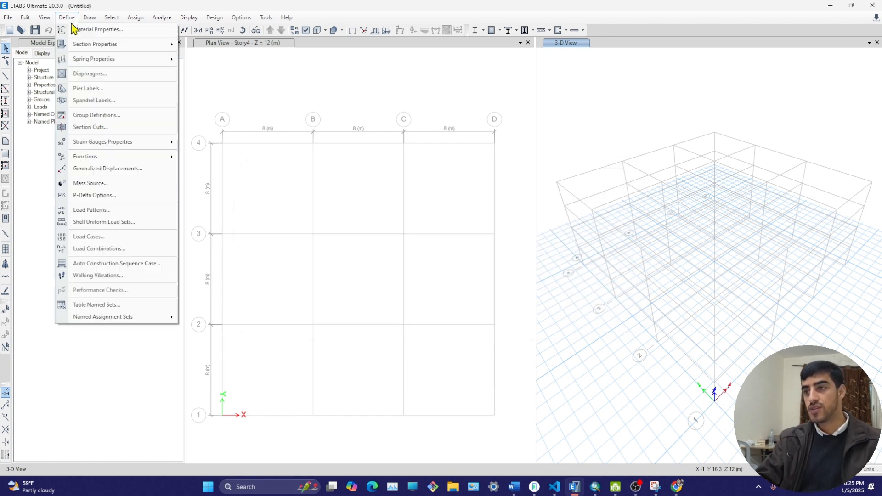
{"action": "left_click", "coordinate": [97, 249]}
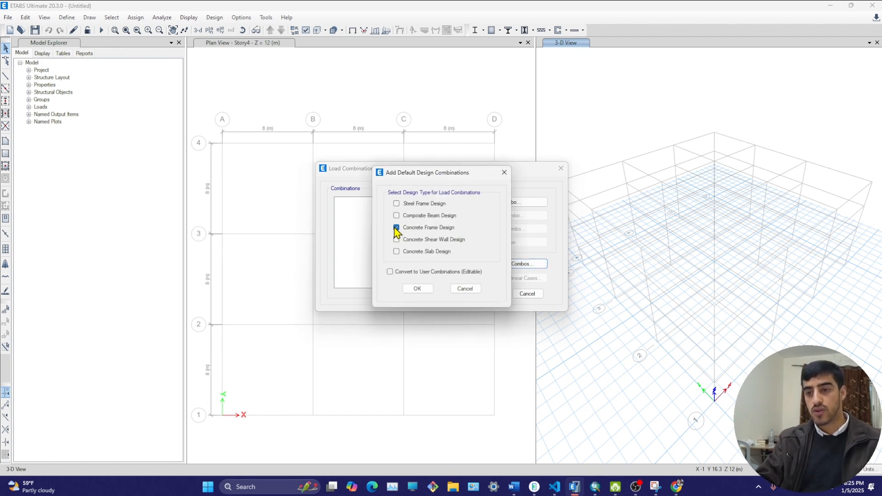
{"action": "left_click", "coordinate": [417, 289]}
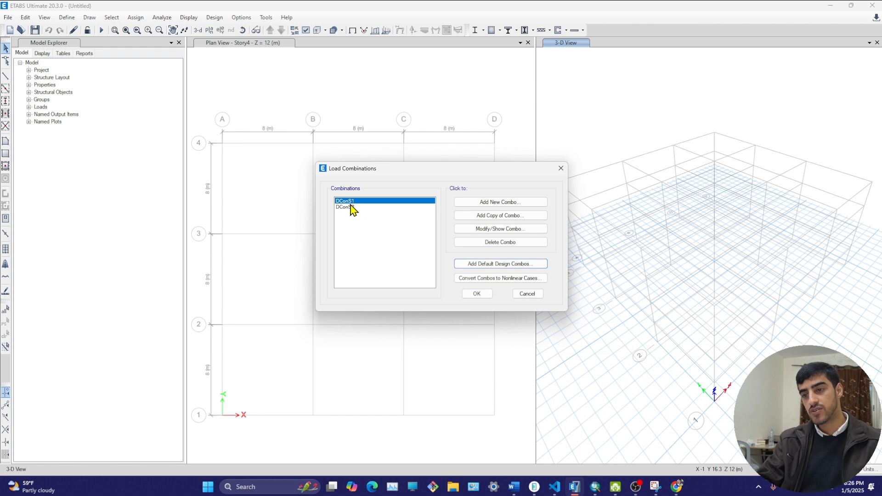
{"action": "mouse_move", "coordinate": [353, 210]}
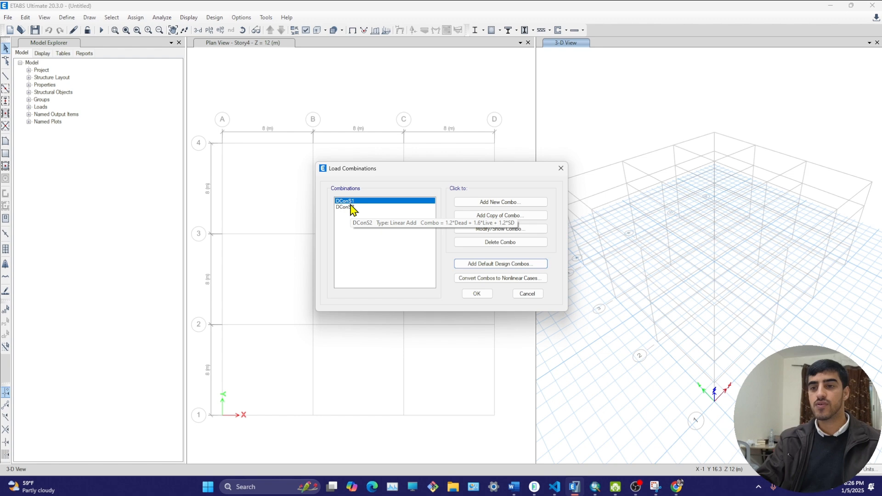
{"action": "left_click", "coordinate": [473, 228]}
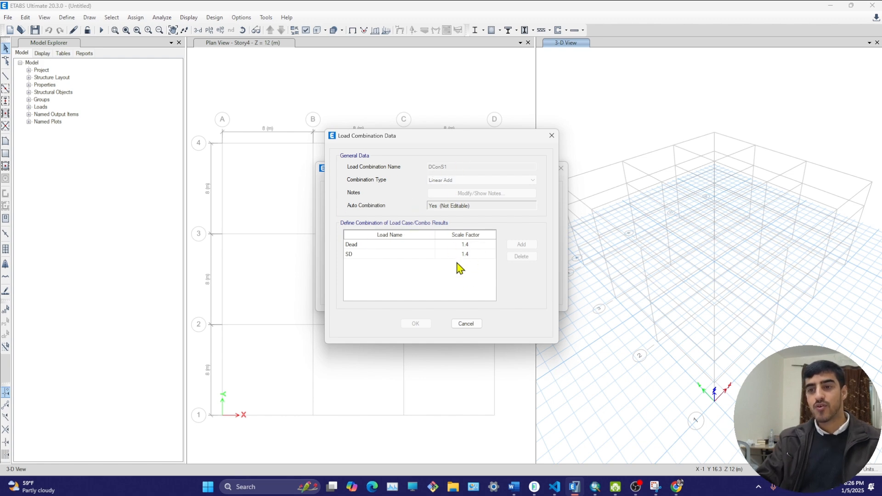
{"action": "left_click", "coordinate": [467, 325]}
Create an editable copy of the DConS1 load combination named 1.4 D
{"action": "left_click", "coordinate": [354, 202]}
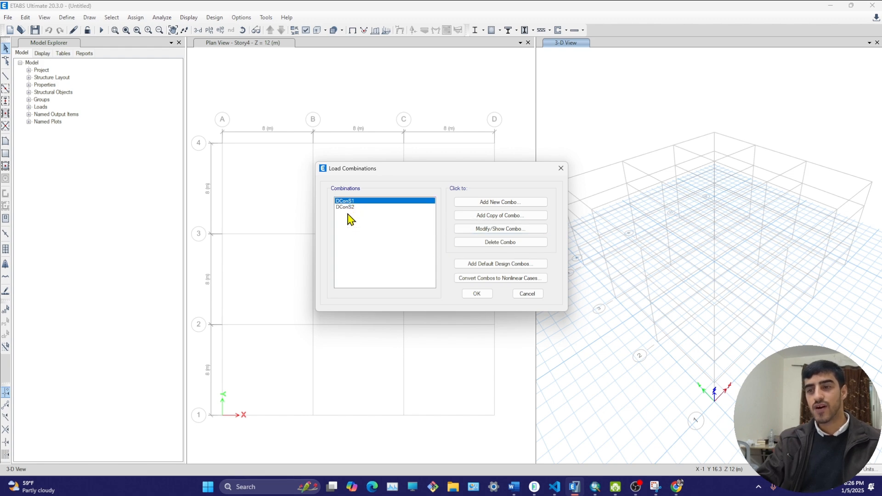
{"action": "left_click", "coordinate": [466, 216]}
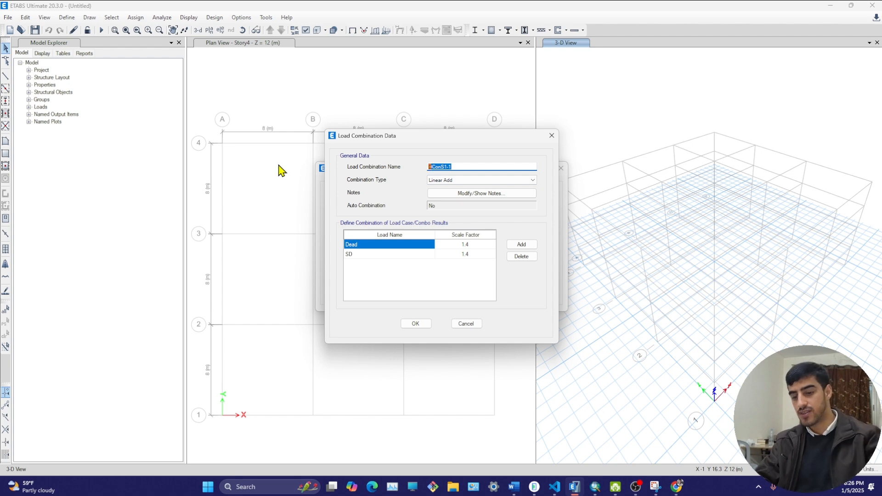
{"action": "type", "text": "1.2D + 1.6"}
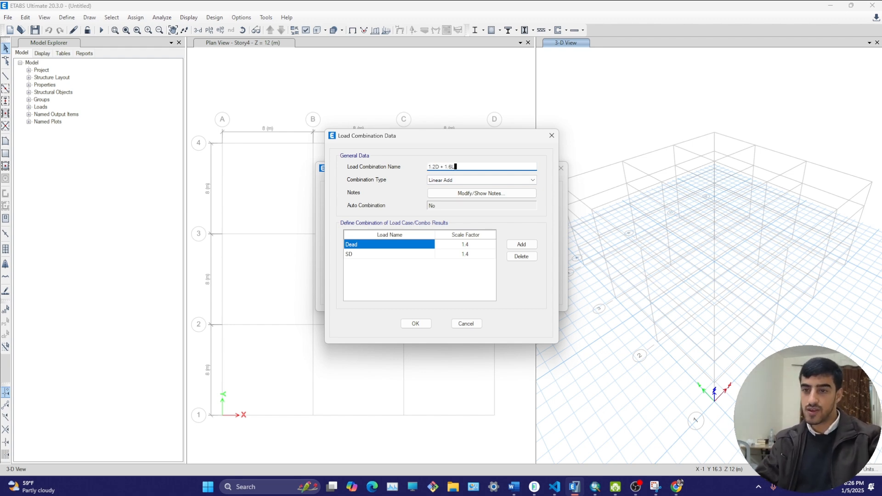
{"action": "type", "text": "L"}
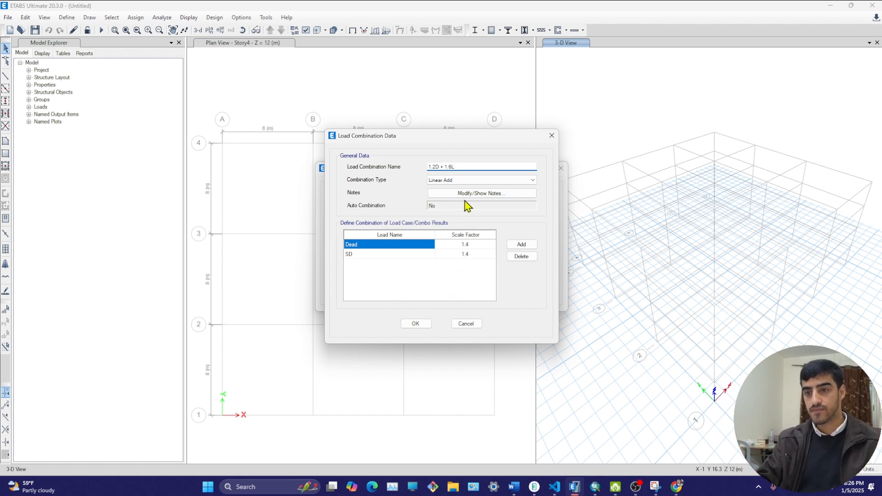
{"action": "left_click_drag", "start_coordinate": [428, 141], "coordinate": [182, 115]}
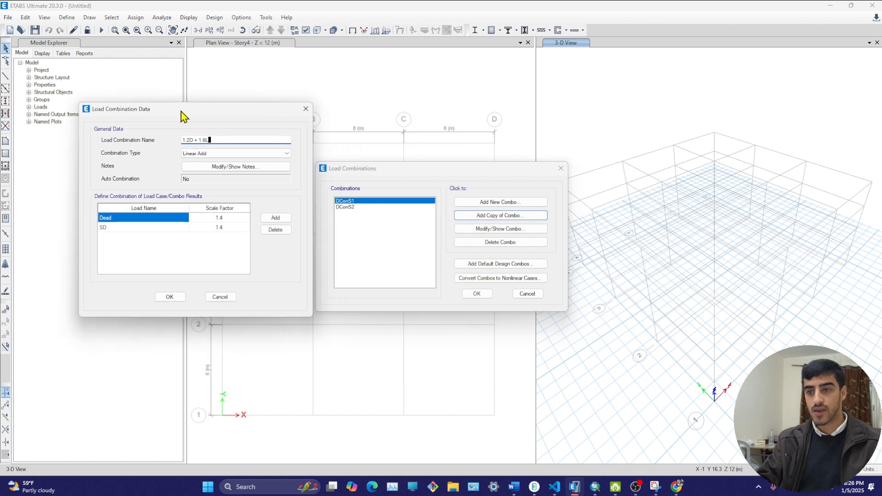
{"action": "left_click_drag", "start_coordinate": [213, 140], "coordinate": [71, 150]}
{"action": "type", "text": "1.4 D"}
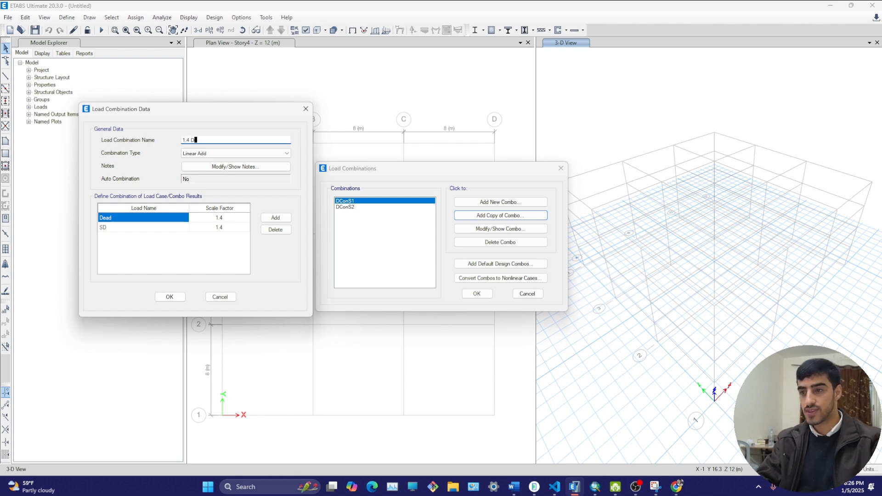
{"action": "left_click", "coordinate": [171, 297]}
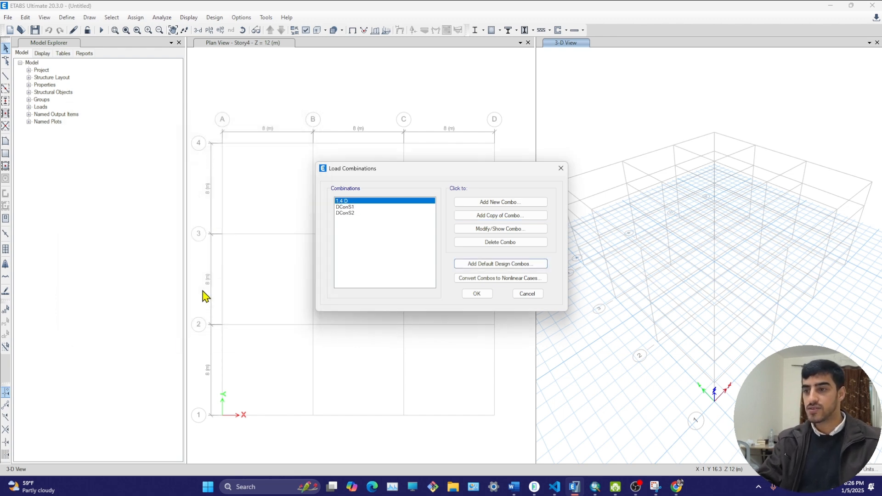
Create a copy of the DConS2 load combination named 1.2D + 1.6L and delete the default combinations DConS1 and DConS2
{"action": "left_click", "coordinate": [348, 214]}
{"action": "left_click", "coordinate": [472, 220]}
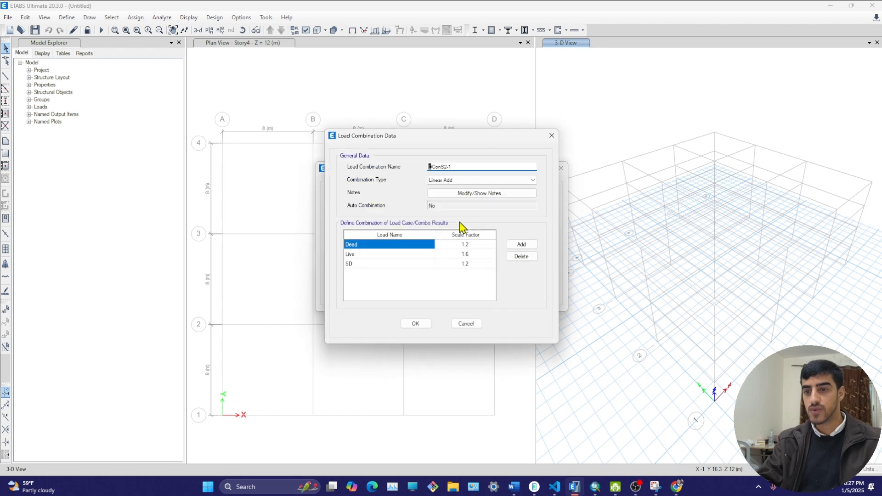
{"action": "left_click_drag", "start_coordinate": [457, 166], "coordinate": [394, 171]}
{"action": "type", "text": "1.2D + 1.6L"}
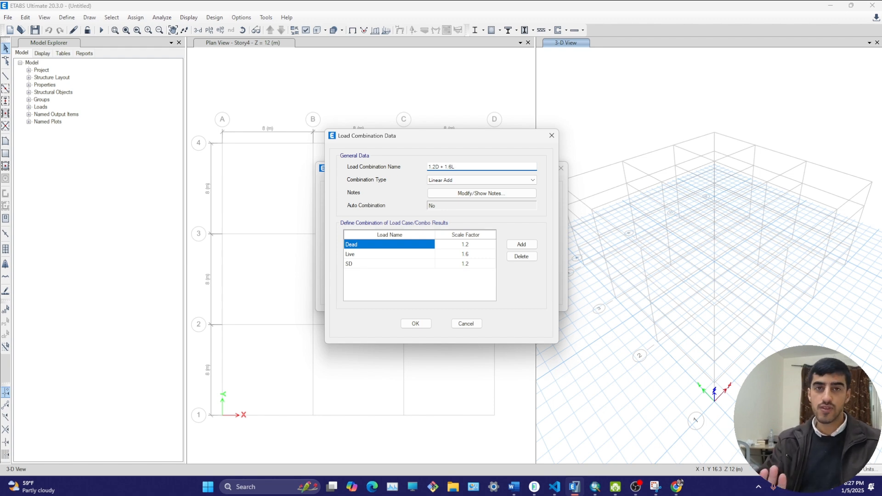
{"action": "left_click", "coordinate": [420, 324]}
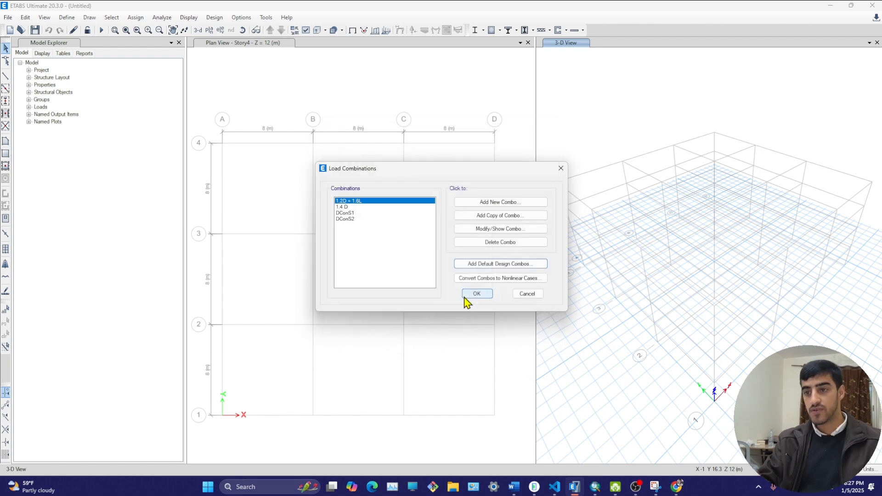
{"action": "left_click_drag", "start_coordinate": [356, 213], "coordinate": [369, 230]}
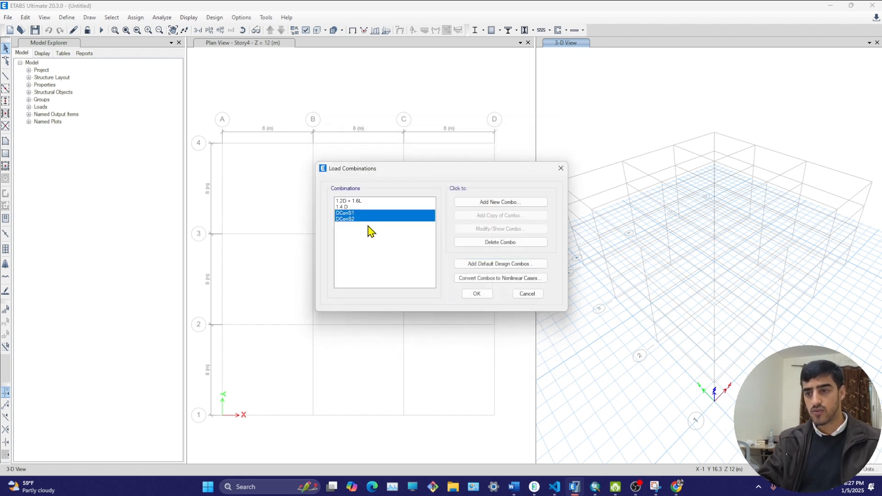
{"action": "left_click", "coordinate": [508, 242]}
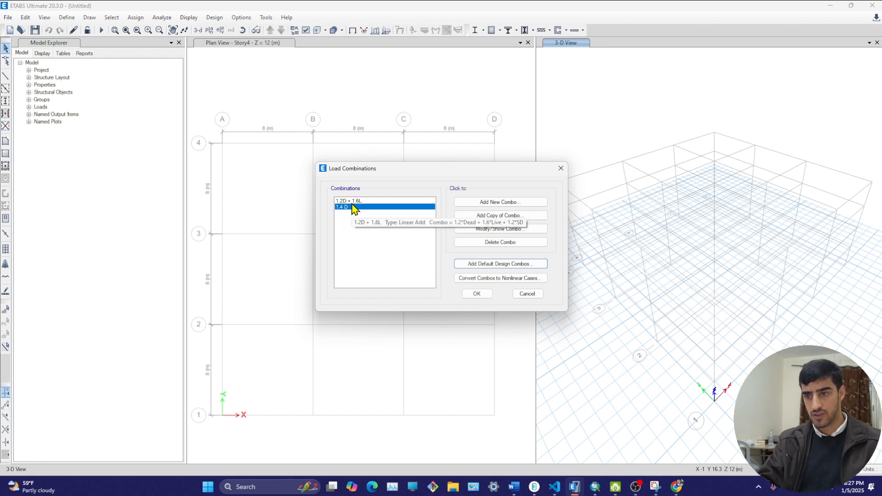
Accept the defined load combinations and activate Quick Draw Columns with objects drawn using Grids
{"action": "left_click", "coordinate": [476, 294]}
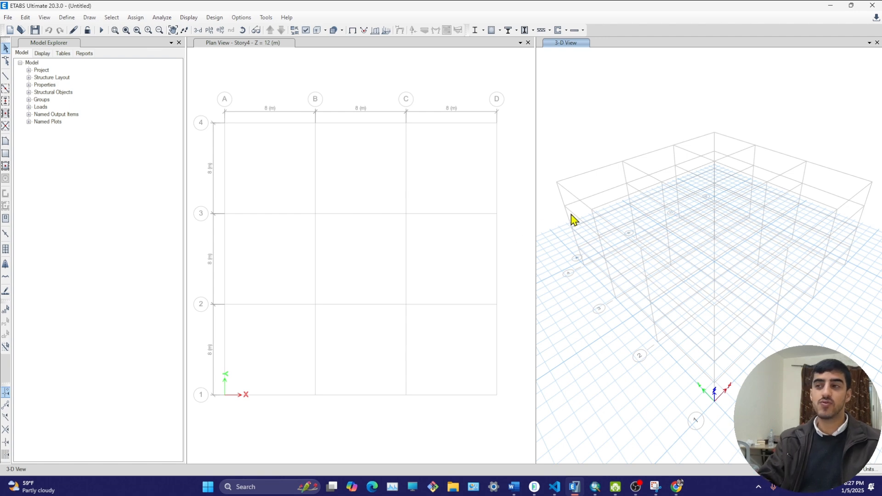
{"action": "middle_click_drag", "start_coordinate": [270, 107], "coordinate": [280, 110]}
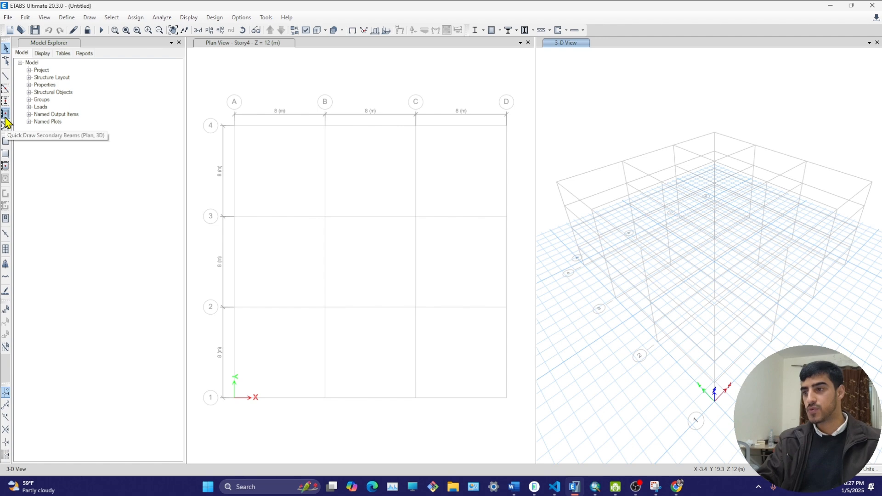
{"action": "left_click", "coordinate": [6, 101]}
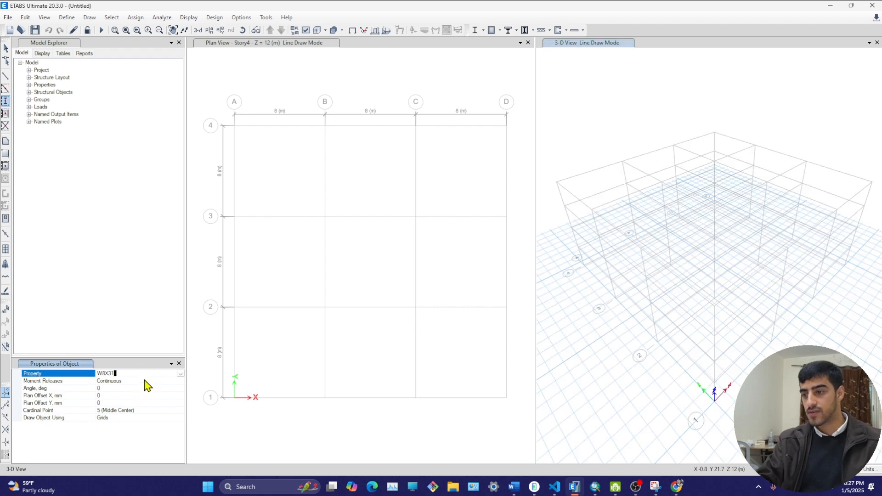
{"action": "left_click", "coordinate": [127, 411]}
{"action": "left_click", "coordinate": [132, 418]}
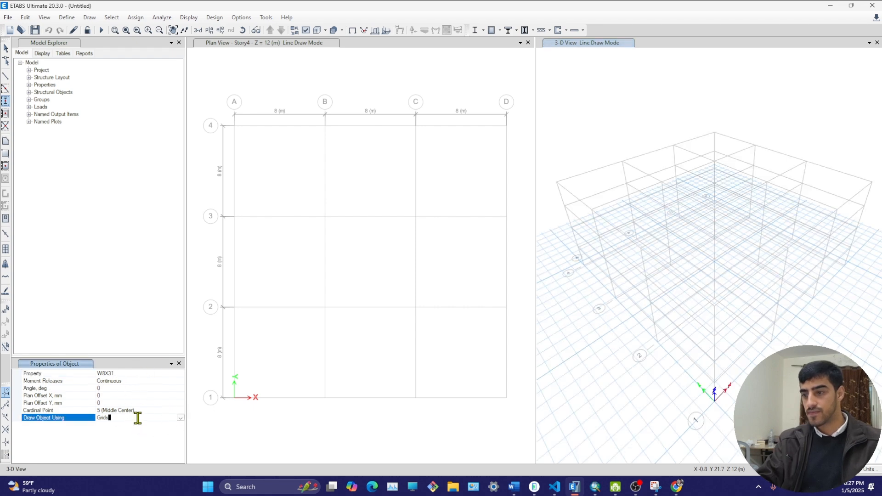
{"action": "left_click", "coordinate": [180, 418]}
{"action": "left_click", "coordinate": [181, 425]}
{"action": "mouse_move", "coordinate": [216, 408]}
{"action": "left_mouse_down"}
{"action": "mouse_move", "coordinate": [469, 272]}
{"action": "mouse_move", "coordinate": [526, 139]}
{"action": "mouse_move", "coordinate": [528, 110]}
{"action": "left_mouse_up"}
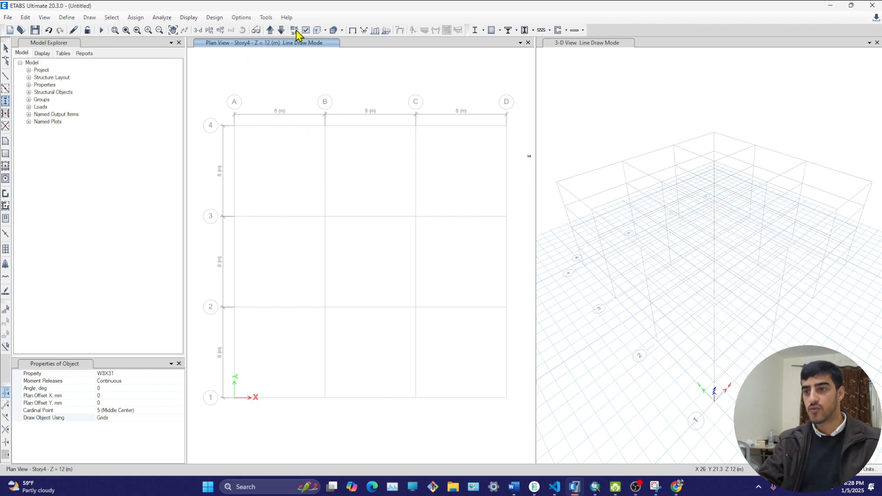
Quick-draw C 0.4X0.4 columns at every grid intersection on Story1 and show the frames extruded in the 3-D view
{"action": "left_click", "coordinate": [281, 30]}
{"action": "left_click", "coordinate": [281, 30]}
{"action": "left_click", "coordinate": [281, 30]}
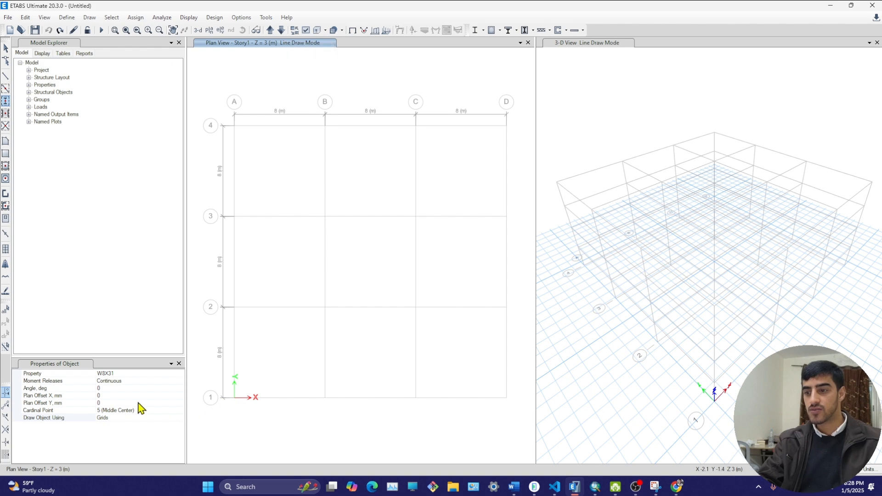
{"action": "left_click", "coordinate": [130, 374]}
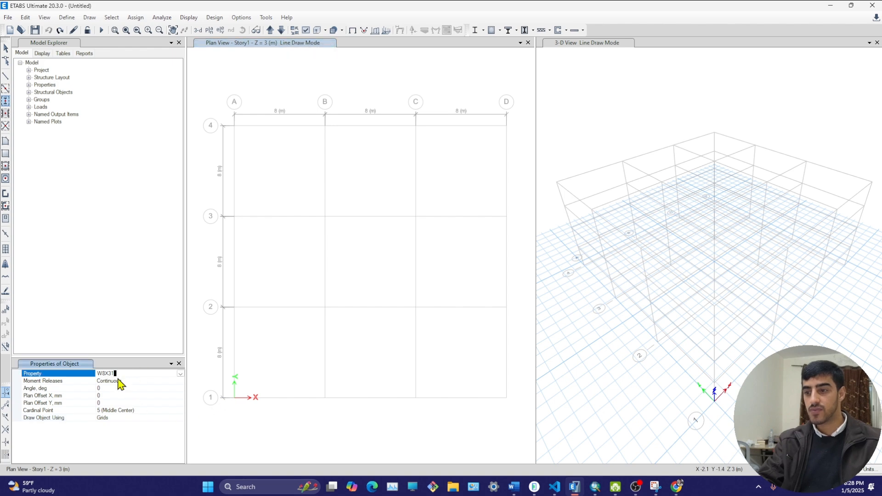
{"action": "left_click", "coordinate": [181, 374]}
{"action": "left_click", "coordinate": [115, 389]}
{"action": "mouse_move", "coordinate": [208, 417]}
{"action": "left_mouse_down"}
{"action": "mouse_move", "coordinate": [316, 400]}
{"action": "mouse_move", "coordinate": [516, 97]}
{"action": "left_mouse_up"}
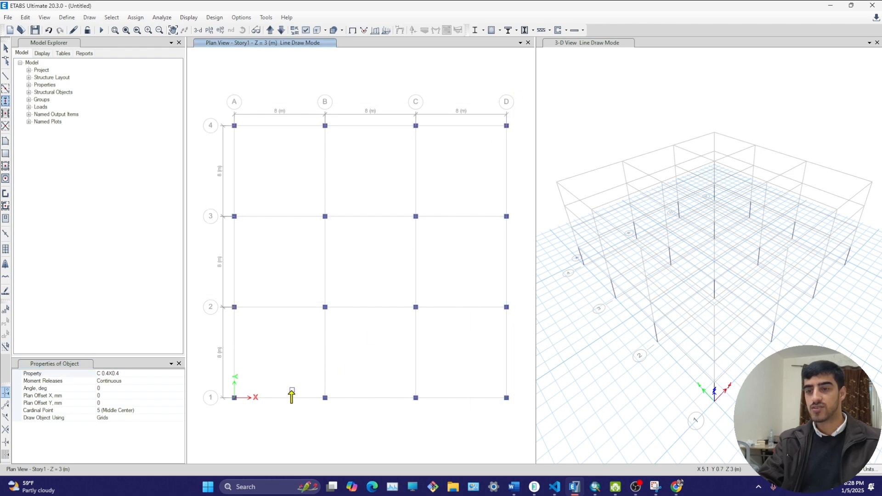
{"action": "key", "text": "Escape"}
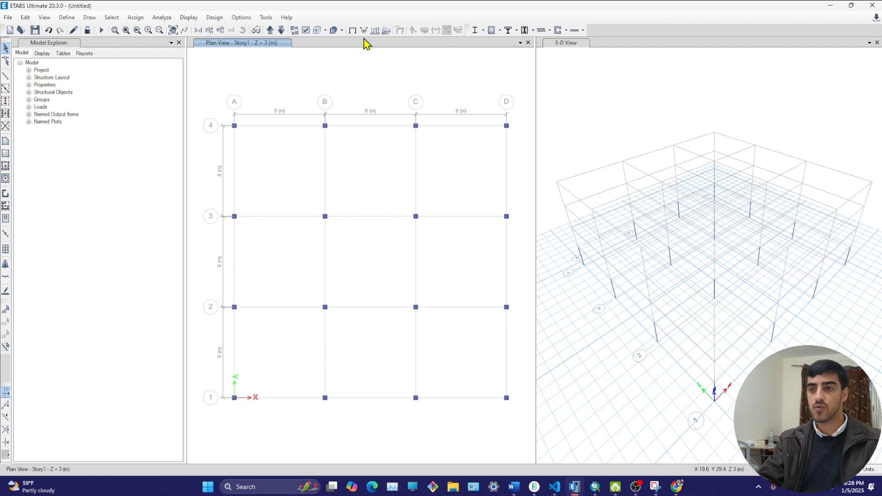
{"action": "left_click", "coordinate": [569, 45]}
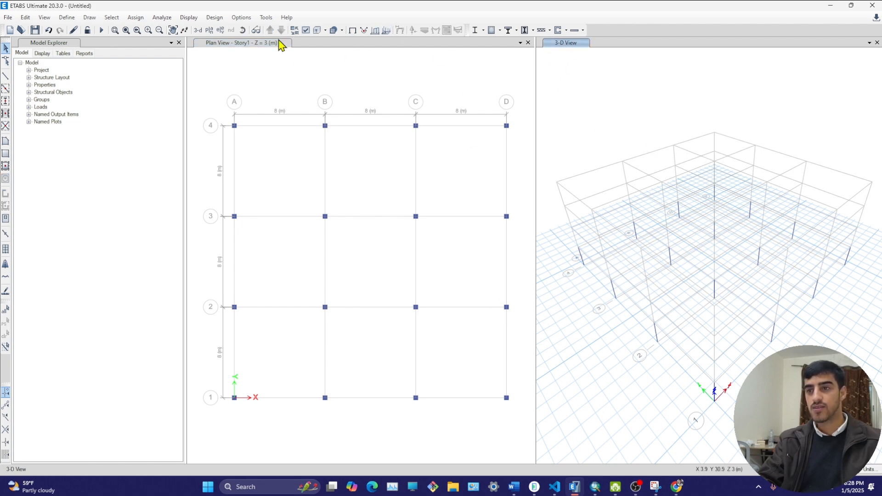
{"action": "left_click", "coordinate": [318, 32]}
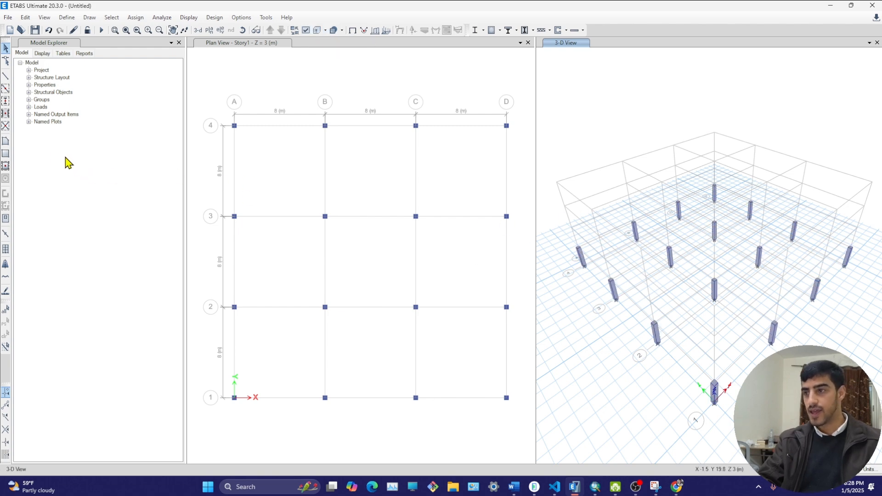
Add a new slab property named Ribbed 0.25m with Shell-Thin as the modeling type
{"action": "left_click", "coordinate": [66, 17]}
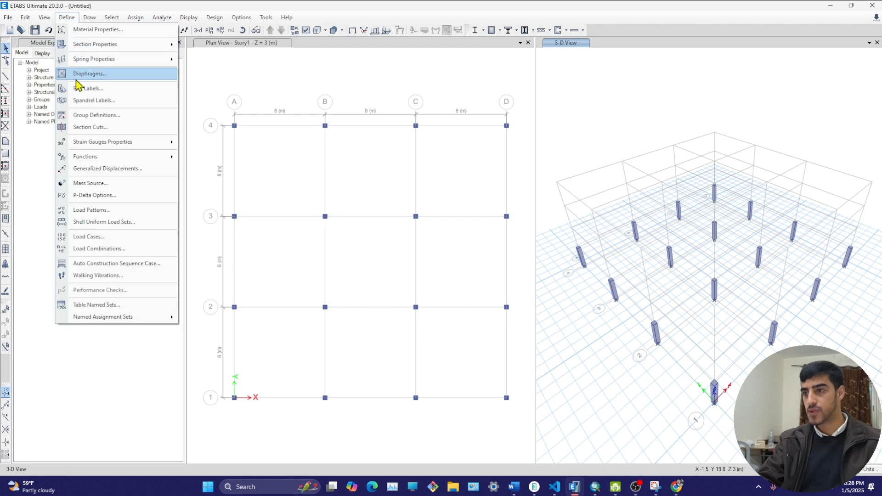
{"action": "mouse_move", "coordinate": [76, 46]}
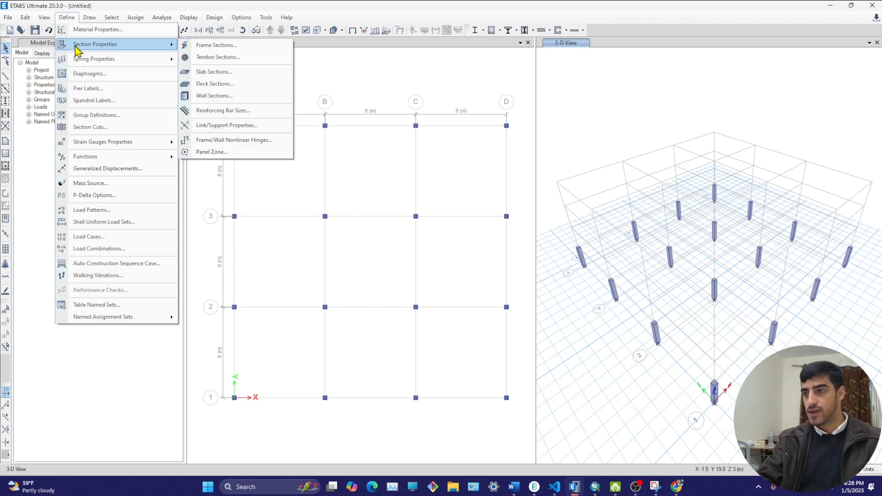
{"action": "left_click", "coordinate": [215, 72]}
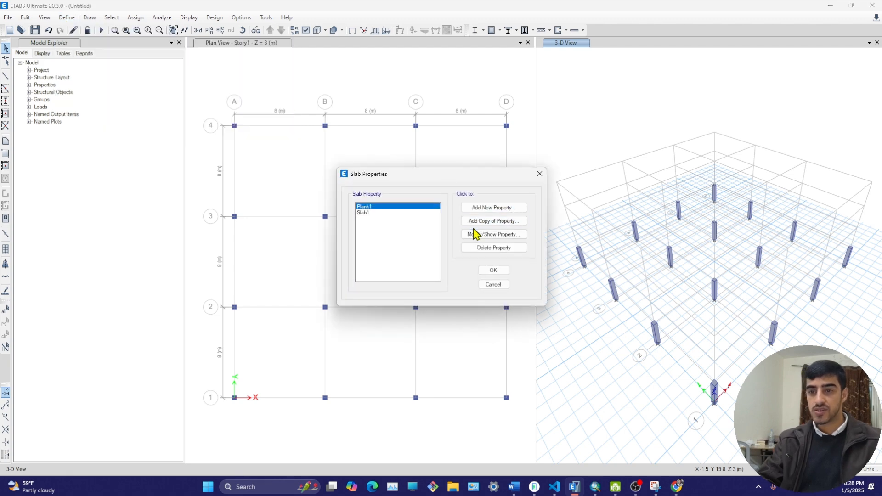
{"action": "left_click", "coordinate": [492, 209]}
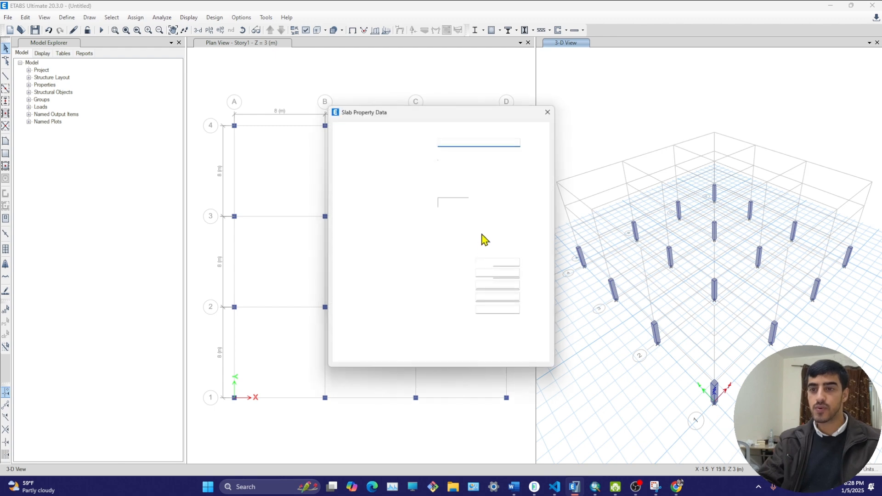
{"action": "double_click", "coordinate": [454, 143]}
{"action": "type", "text": "Ribbed 0.25m"}
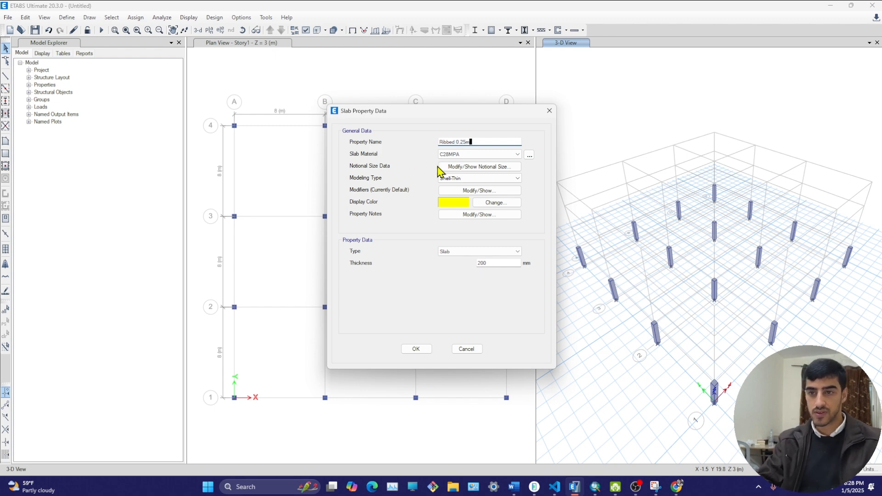
{"action": "left_click", "coordinate": [450, 177]}
{"action": "left_click", "coordinate": [459, 186]}
Set the slab's bending stiffness modifiers m11, m22 and m12 to 0.25
{"action": "left_click", "coordinate": [478, 191]}
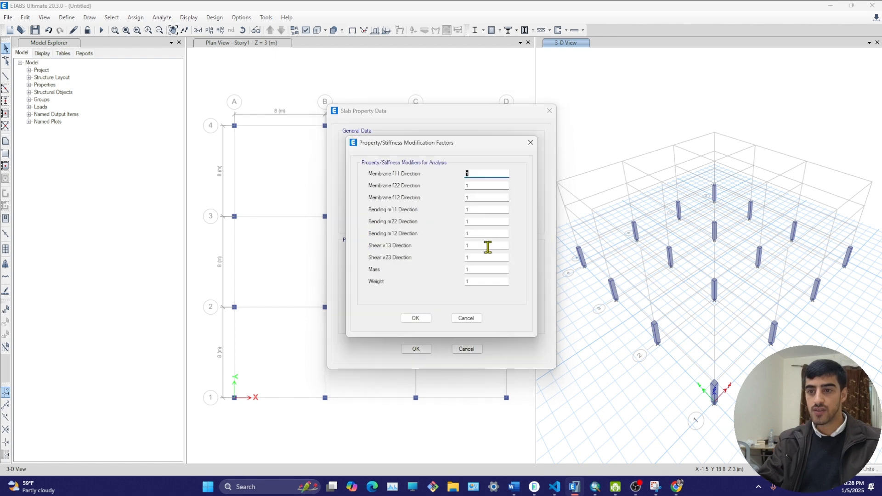
{"action": "double_click", "coordinate": [473, 208]}
{"action": "type", "text": "0.25"}
{"action": "key", "text": "Tab"}
{"action": "type", "text": "0.25"}
{"action": "key", "text": "Tab"}
{"action": "type", "text": "0.25"}
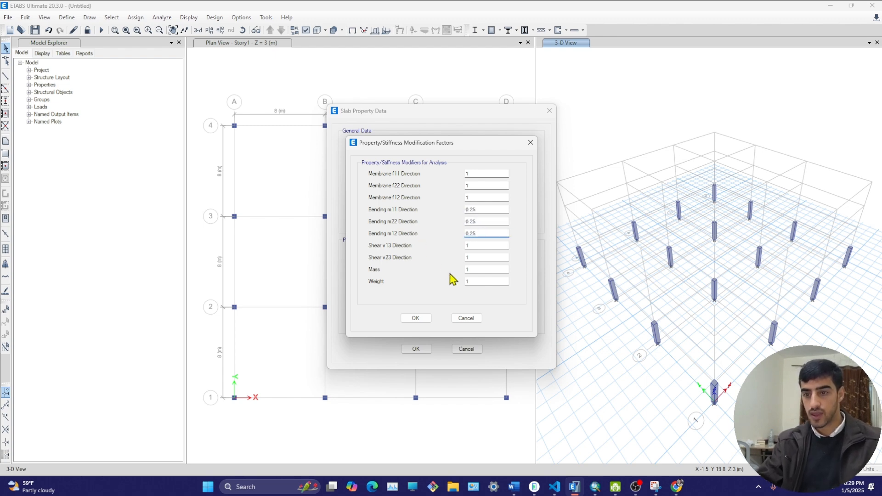
{"action": "left_click", "coordinate": [416, 318]}
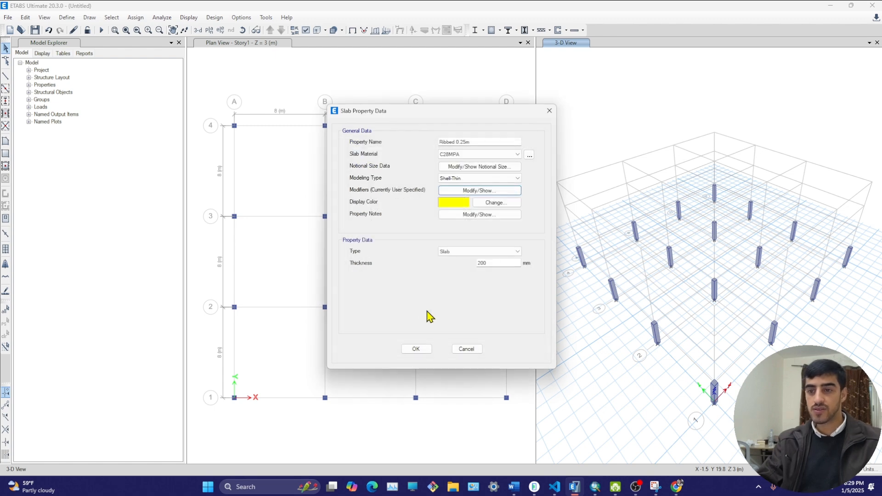
Set the slab type to Ribbed with an overall depth of 250 mm, review the rib dimensions and save the property
{"action": "left_click", "coordinate": [469, 253]}
{"action": "left_click", "coordinate": [450, 278]}
{"action": "left_click_drag", "start_coordinate": [431, 116], "coordinate": [261, 71]}
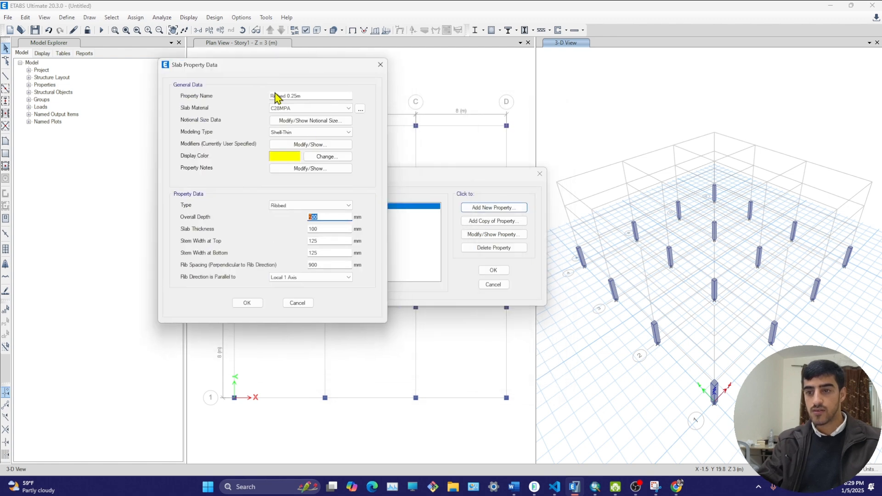
{"action": "type", "text": "250"}
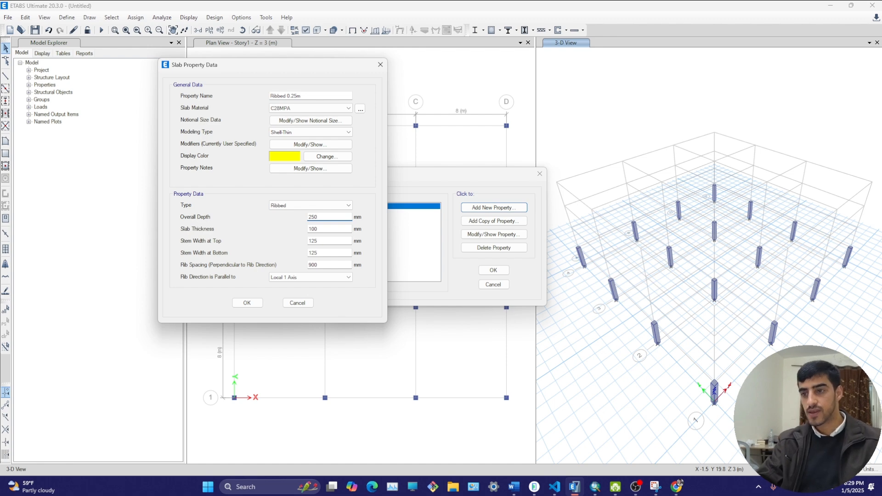
{"action": "key", "text": "Tab"}
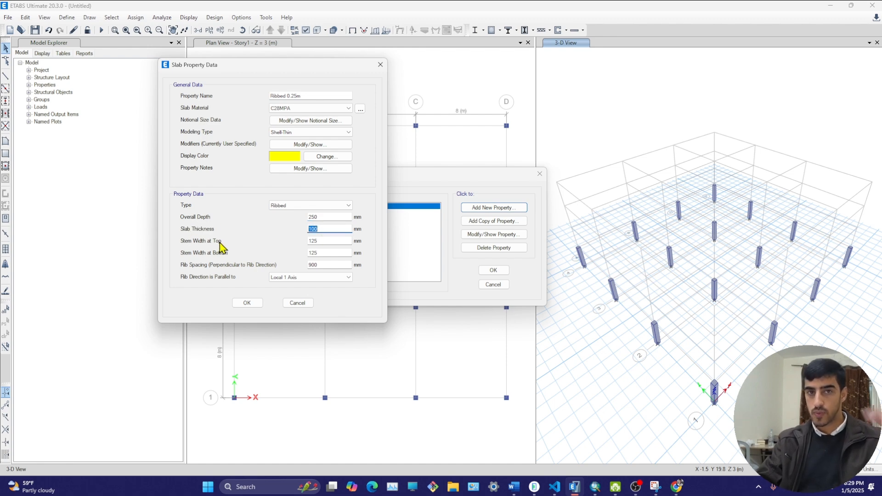
{"action": "left_click", "coordinate": [322, 241]}
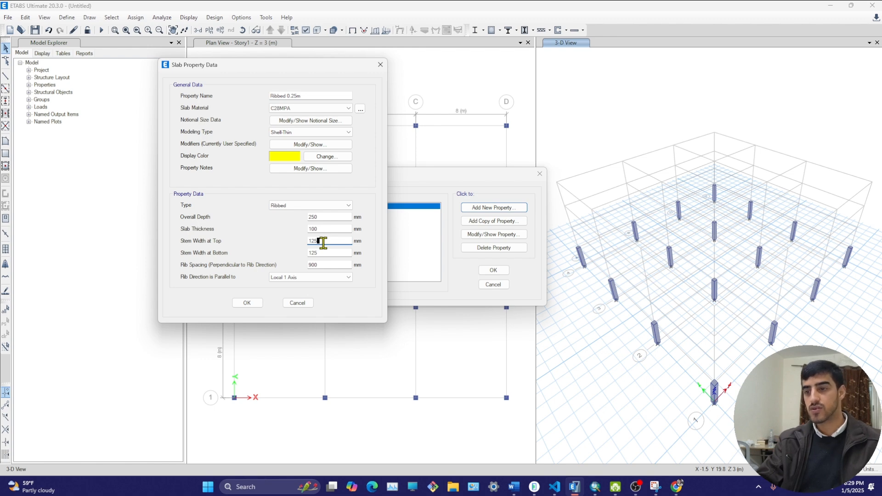
{"action": "key", "text": "Tab"}
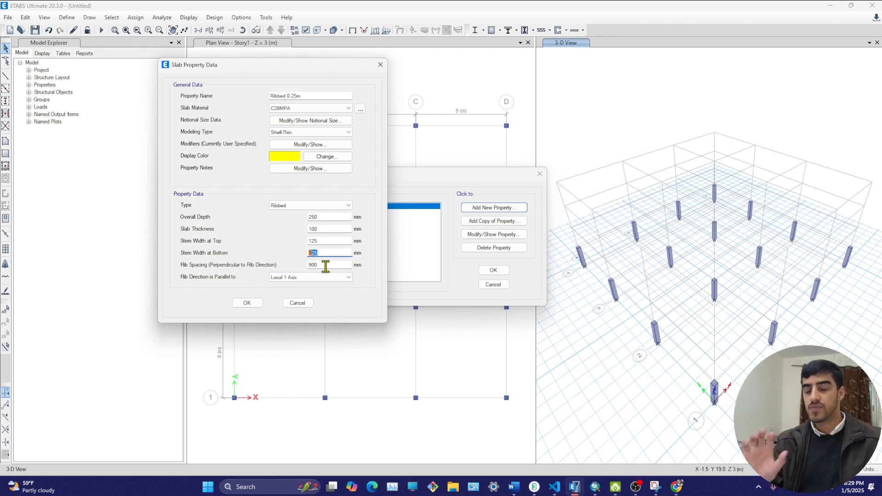
{"action": "key", "text": "Tab"}
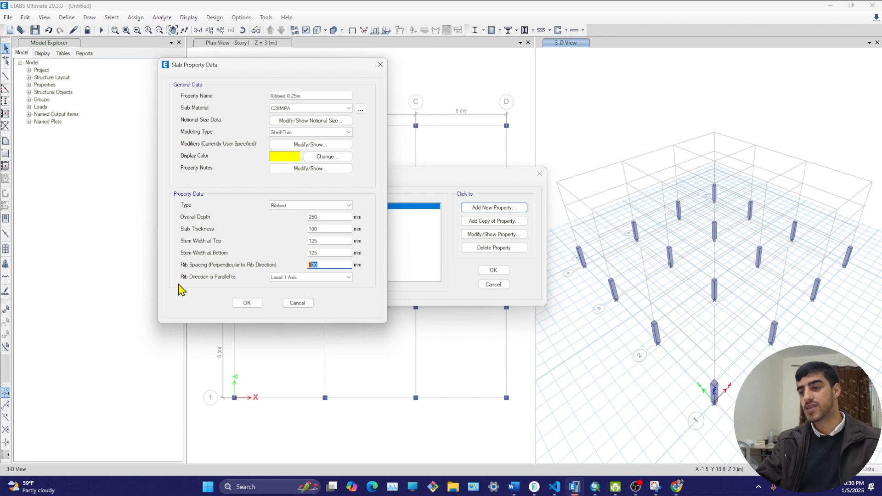
{"action": "left_click", "coordinate": [325, 252]}
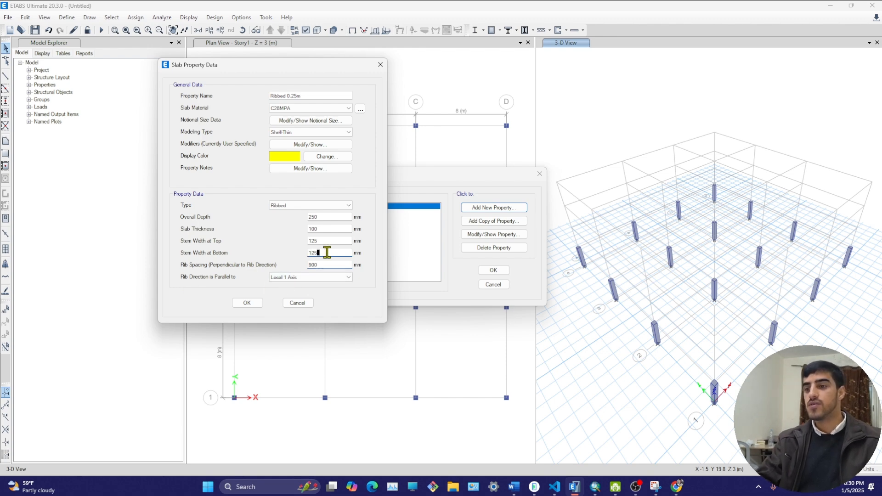
{"action": "left_click", "coordinate": [247, 303]}
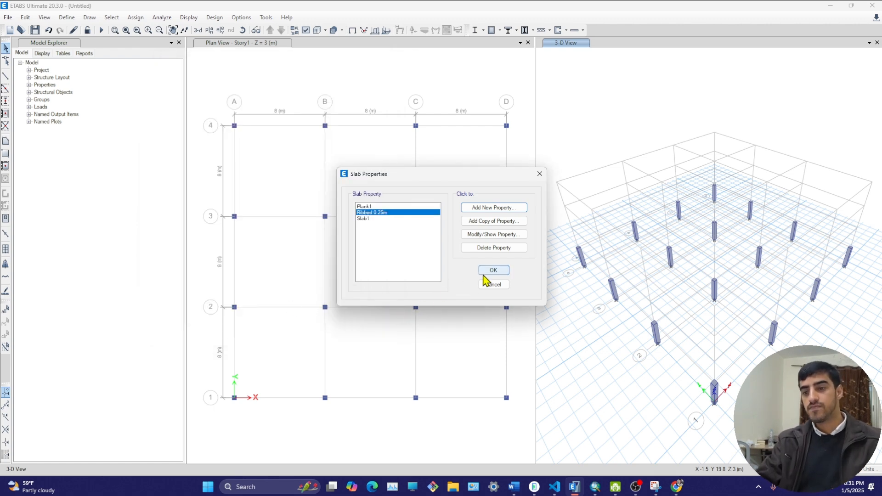
{"action": "left_click", "coordinate": [492, 272]}
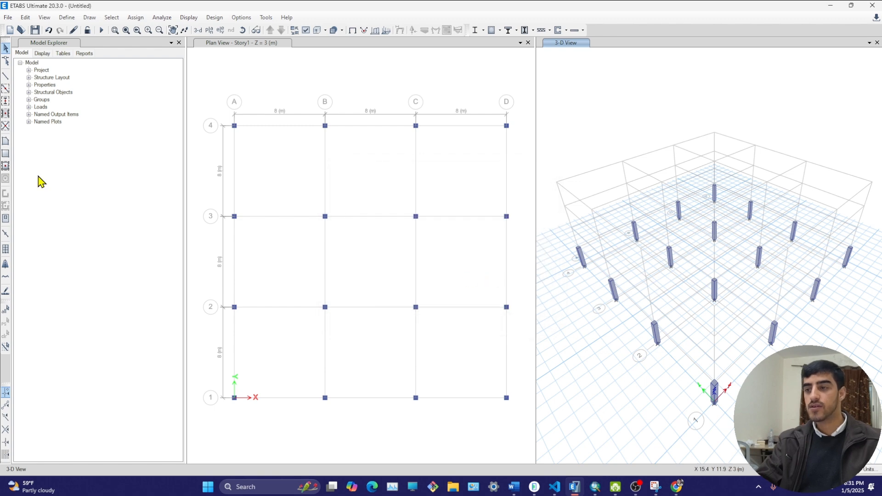
Try drawing a rectangular Ribbed 0.25m slab from grid point A-1 to D-4 on Story1, and undo it
{"action": "left_click", "coordinate": [6, 154]}
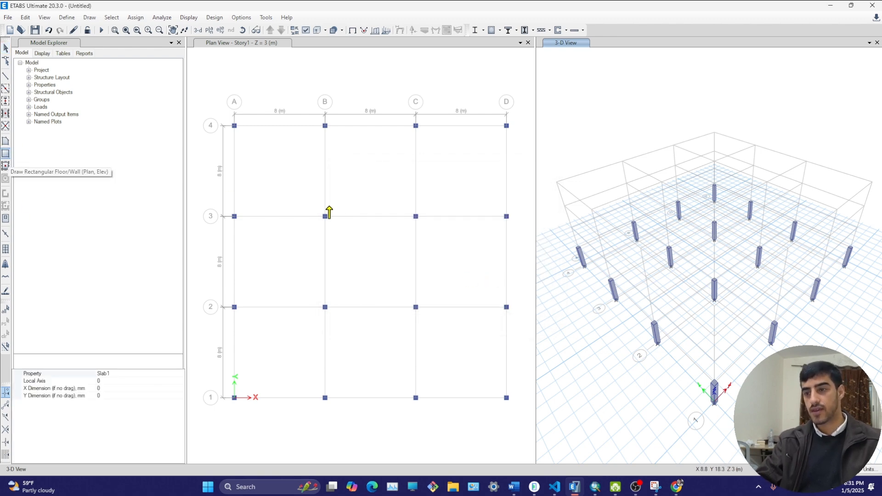
{"action": "left_click", "coordinate": [118, 373]}
{"action": "left_click", "coordinate": [180, 375]}
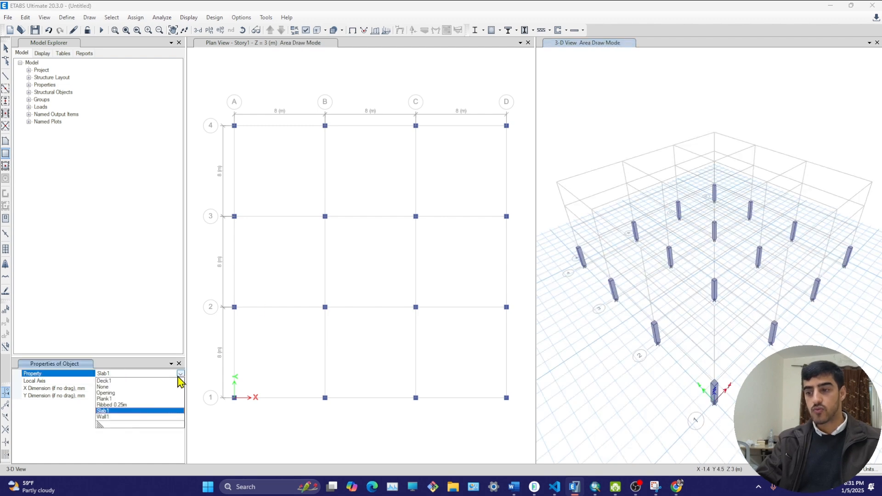
{"action": "left_click", "coordinate": [113, 405]}
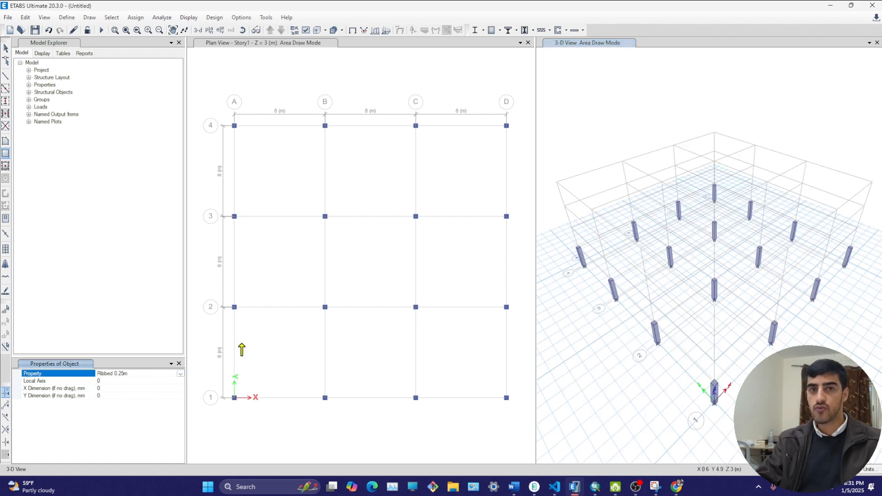
{"action": "left_click_drag", "start_coordinate": [234, 398], "coordinate": [506, 125]}
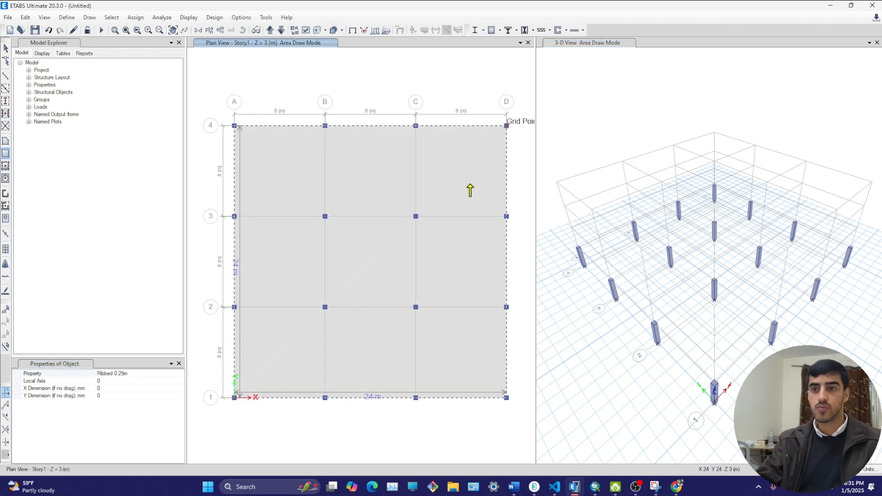
{"action": "key", "text": "Escape"}
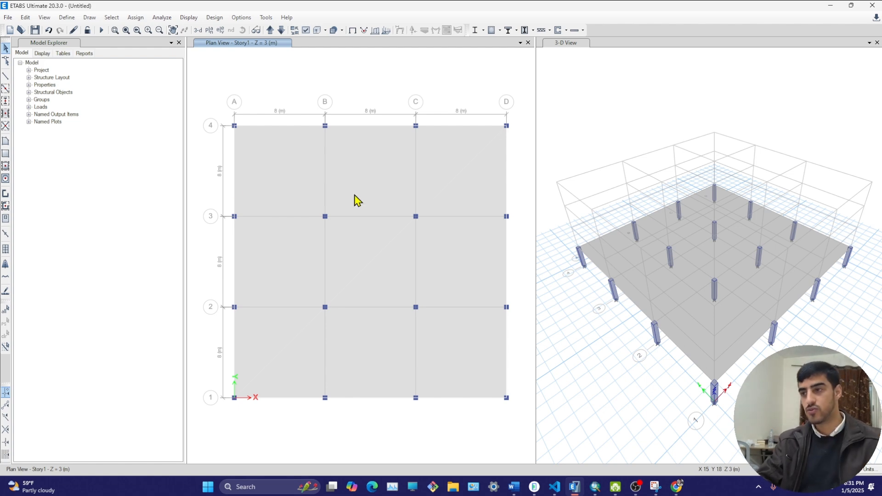
{"action": "key", "text": "ctrl+z"}
Draw a straight B 0.8X0.25 frame beam along grid line 1 from A-1 to D-1 on Story1
{"action": "left_click", "coordinate": [6, 77]}
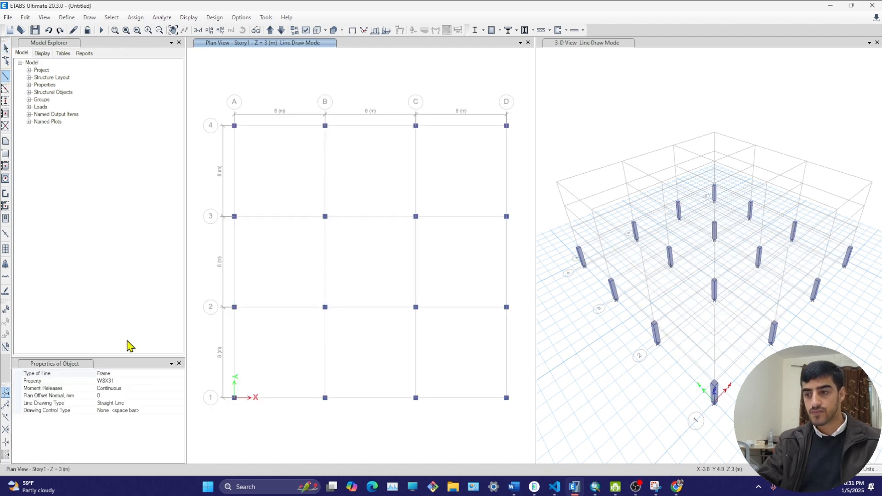
{"action": "left_click", "coordinate": [138, 381]}
{"action": "left_click", "coordinate": [119, 390]}
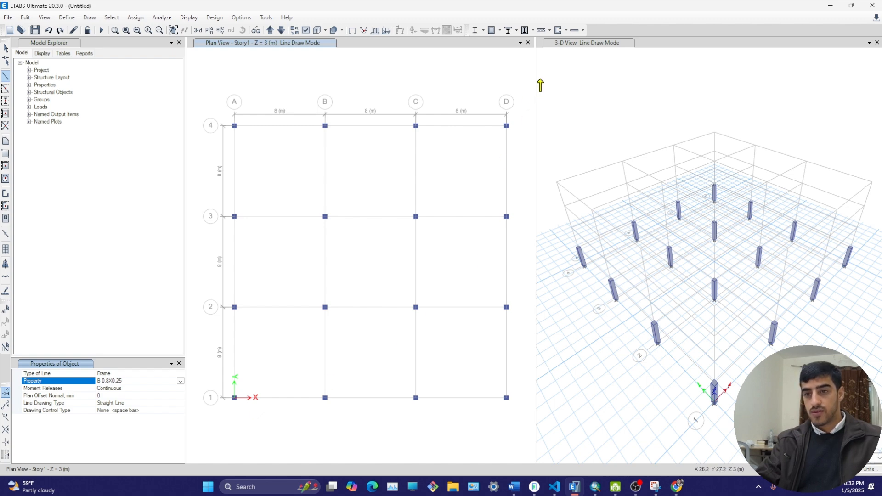
{"action": "left_click", "coordinate": [310, 48]}
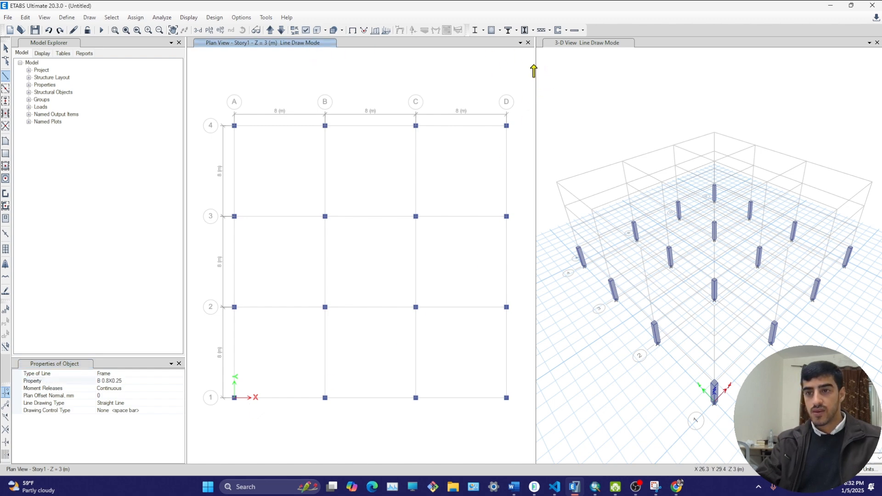
{"action": "left_click_drag", "start_coordinate": [535, 63], "coordinate": [625, 74]}
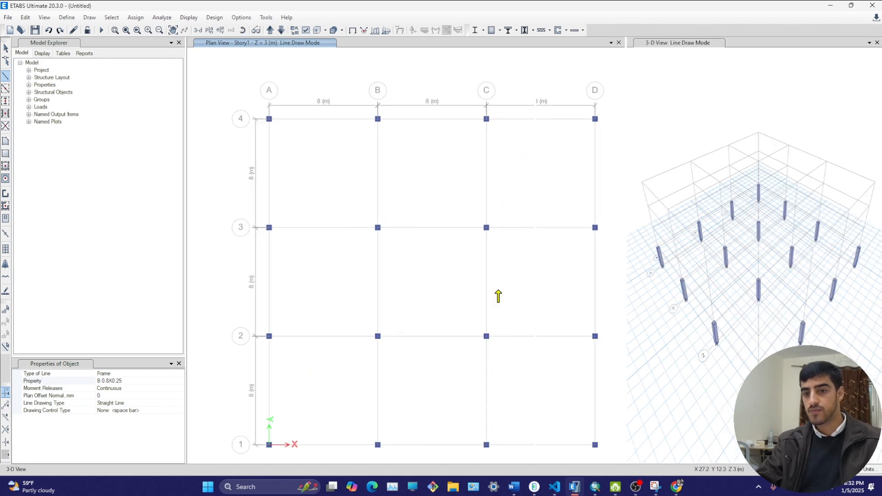
{"action": "left_click", "coordinate": [5, 77]}
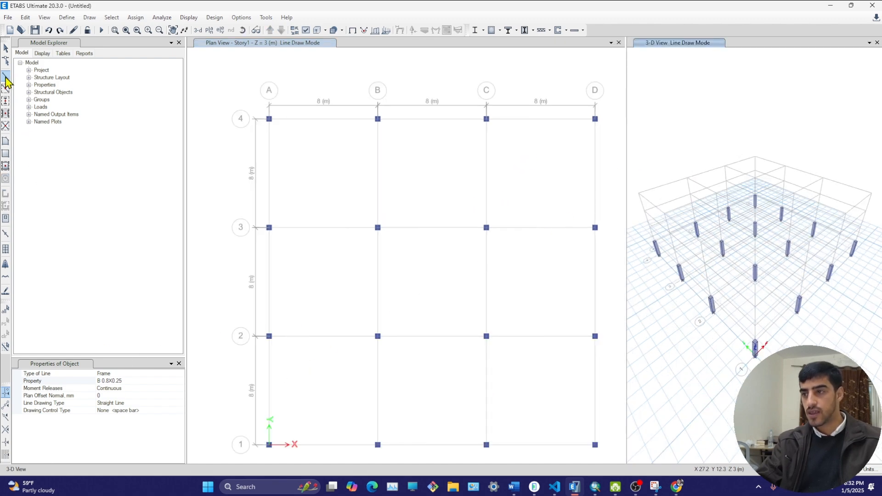
{"action": "left_click", "coordinate": [270, 444]}
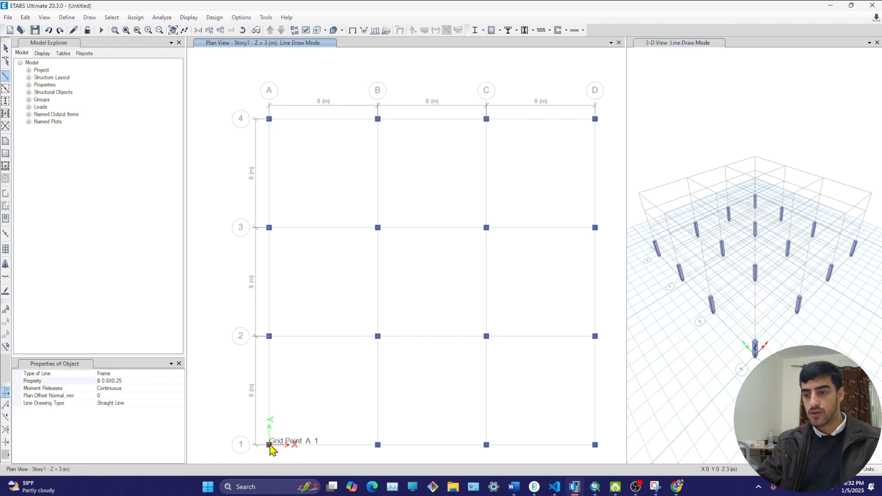
{"action": "left_click", "coordinate": [596, 444]}
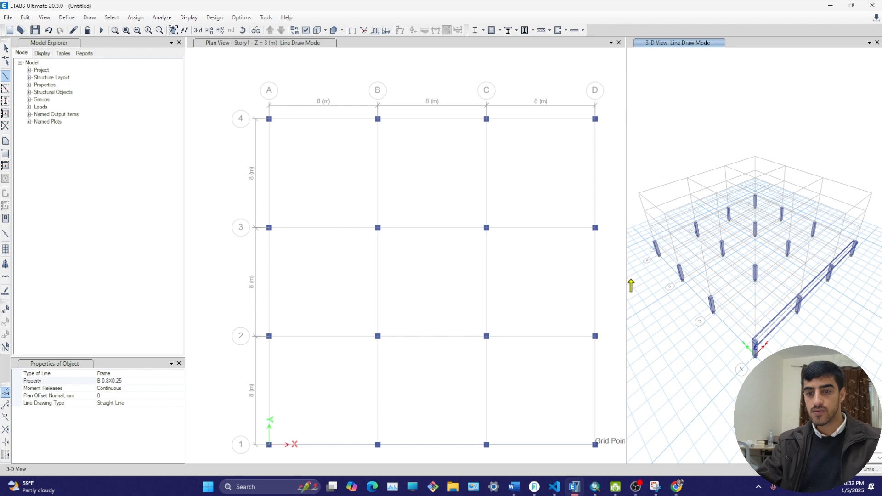
{"action": "left_click", "coordinate": [595, 445]}
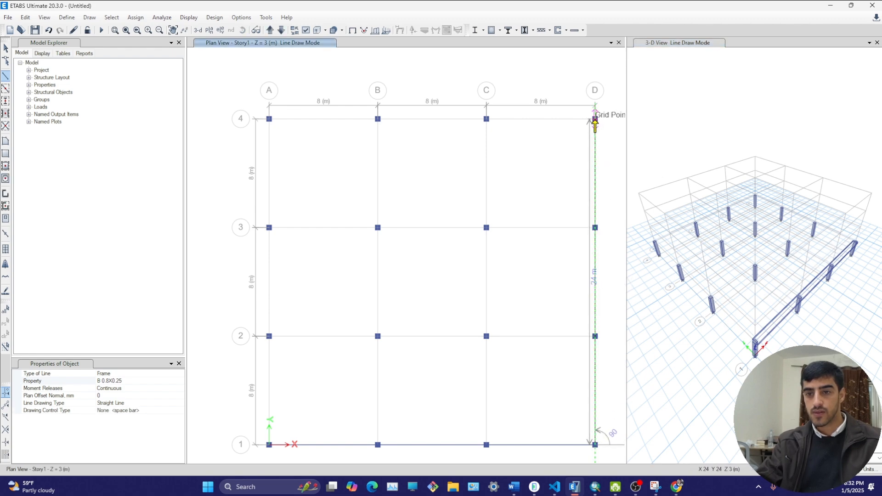
{"action": "key", "text": "Escape"}
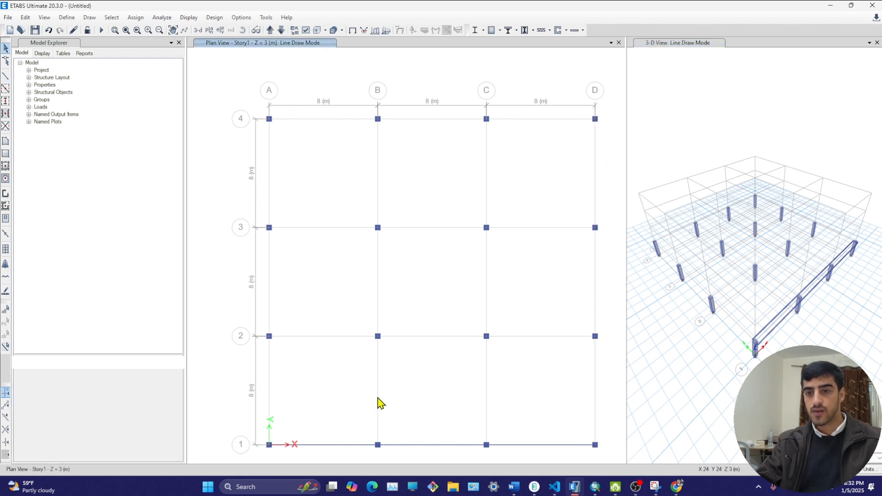
Draw B 0.8X0.25 beams along grid lines 2 and 3, each spanning from grid A to grid D
{"action": "left_click", "coordinate": [6, 76]}
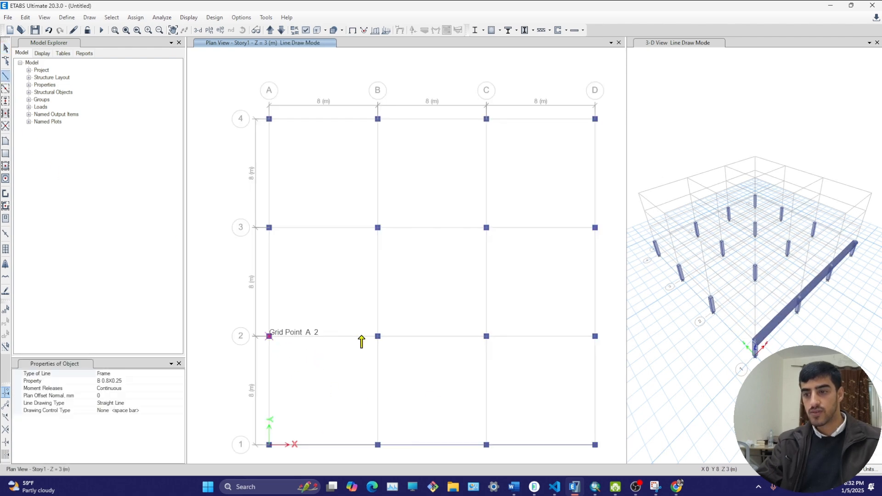
{"action": "left_click", "coordinate": [276, 338]}
{"action": "double_click", "coordinate": [595, 337]}
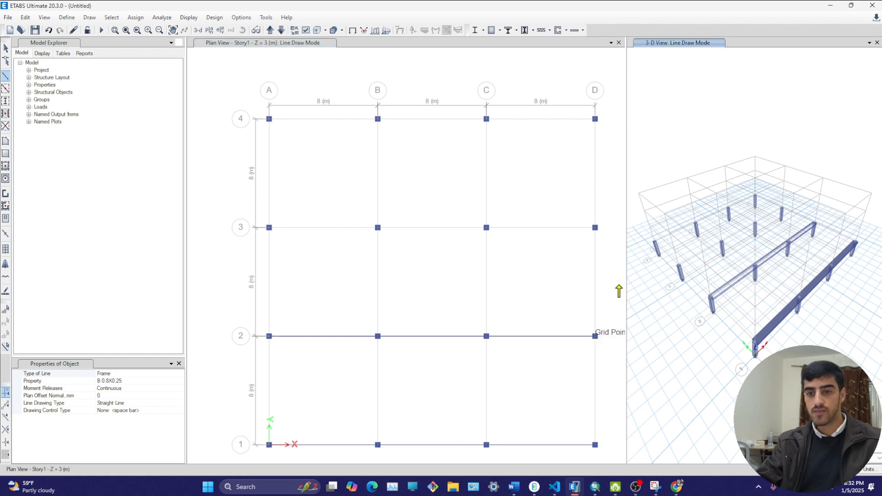
{"action": "left_click", "coordinate": [269, 228]}
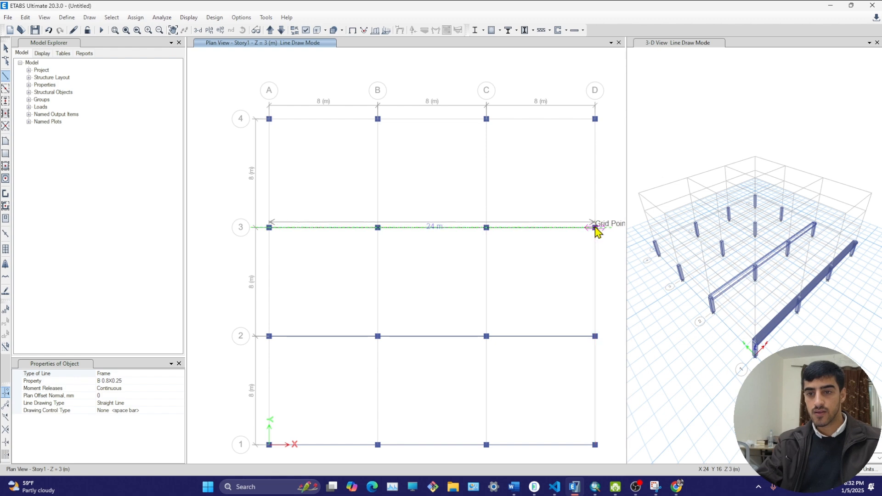
{"action": "double_click", "coordinate": [595, 228]}
{"action": "key", "text": "Escape"}
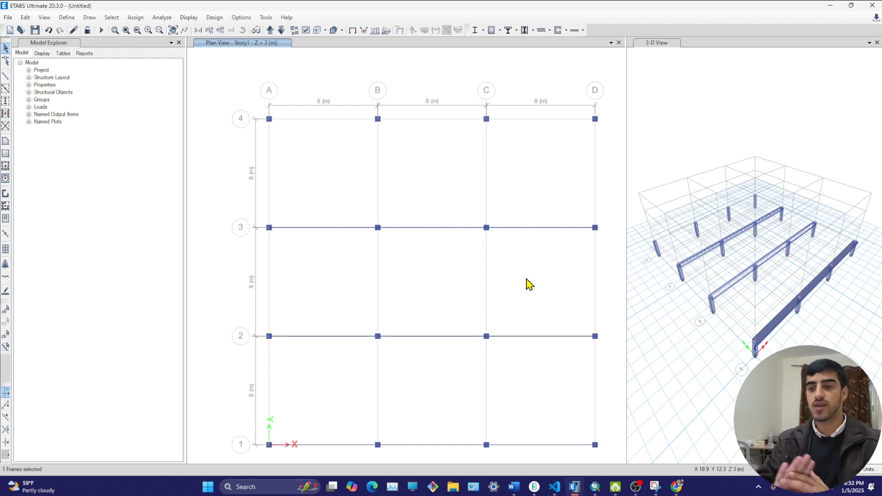
{"action": "key", "text": "Escape"}
Replicate the grid line 3 beam once onto grid line 4, picking A-3 and A-4 for a dy increment of 8 m
{"action": "left_click", "coordinate": [556, 227]}
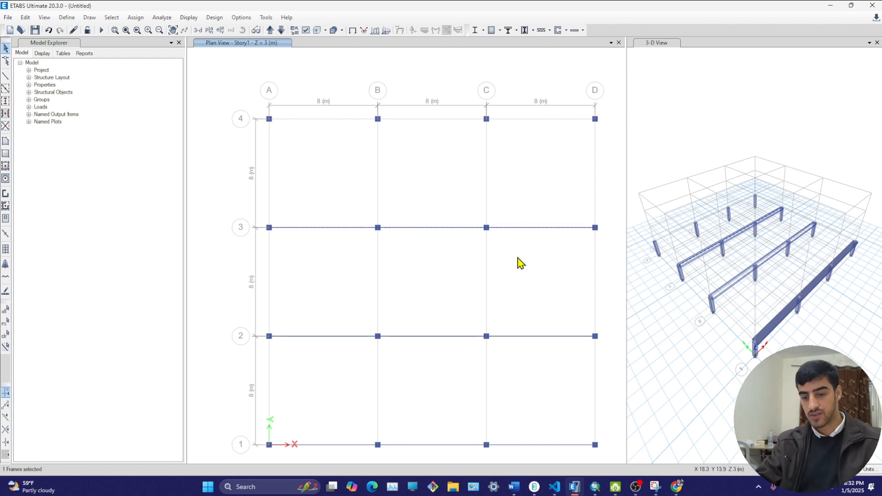
{"action": "key", "text": "ctrl+r"}
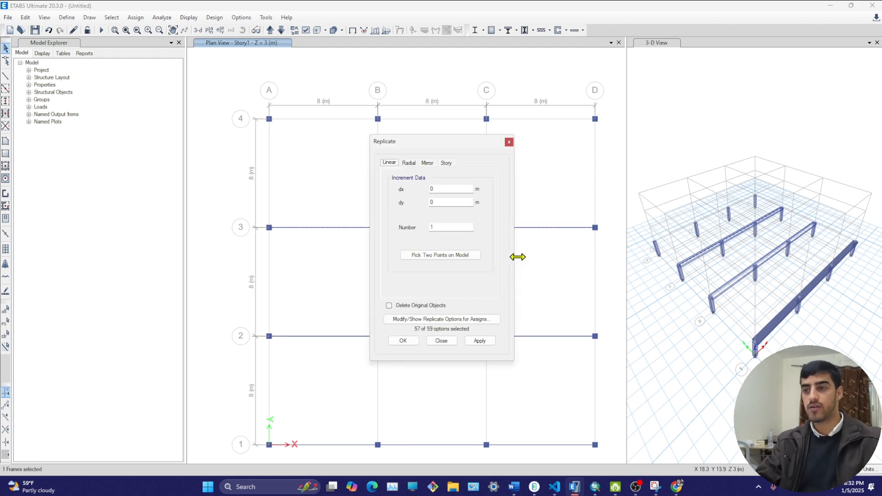
{"action": "left_click_drag", "start_coordinate": [420, 148], "coordinate": [121, 109]}
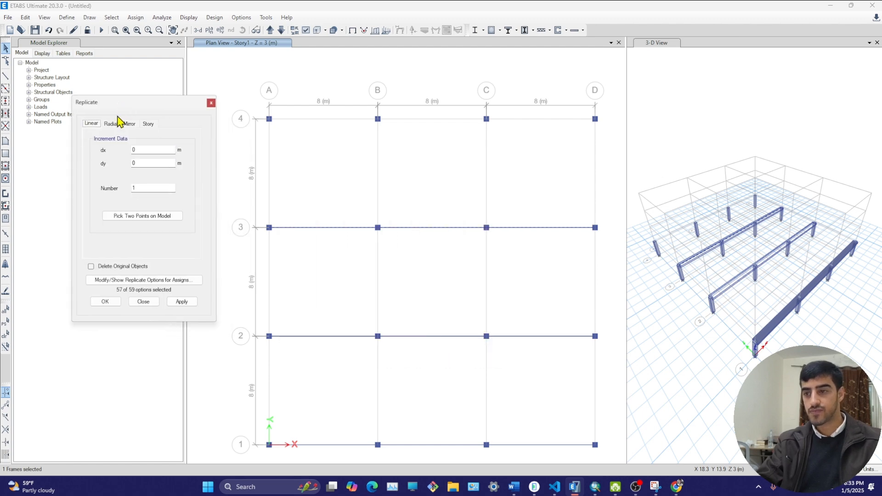
{"action": "left_click", "coordinate": [120, 216]}
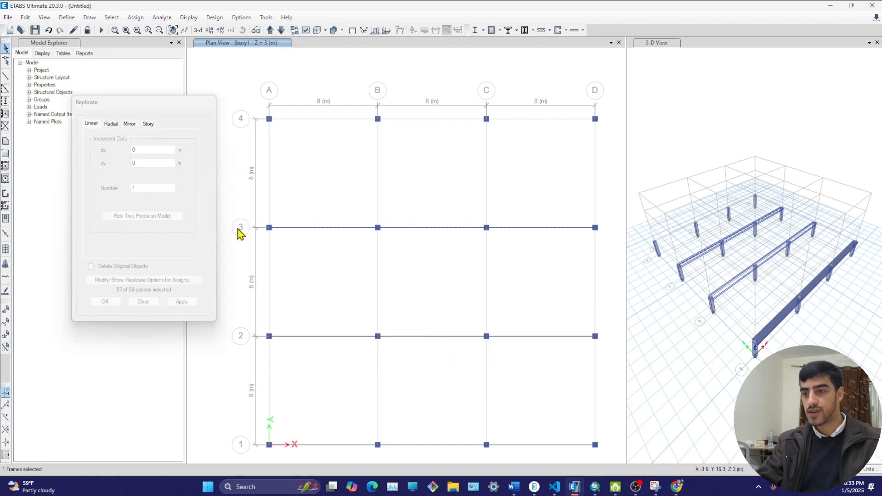
{"action": "left_click", "coordinate": [269, 228]}
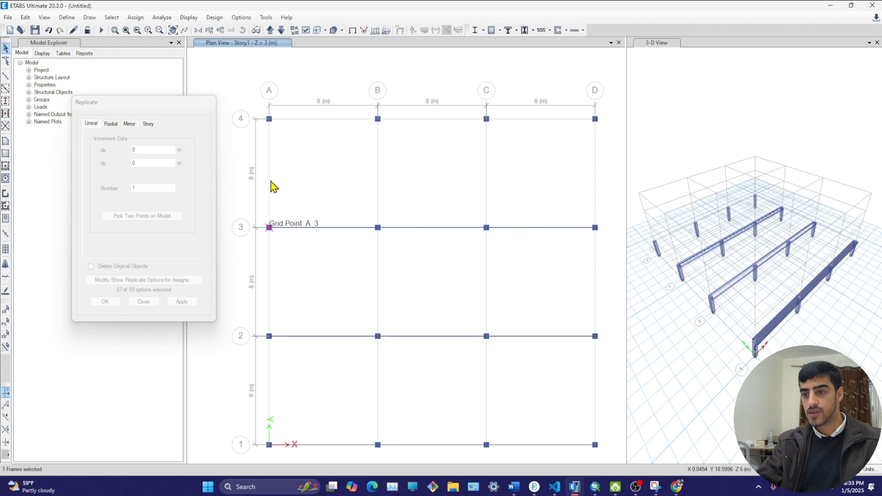
{"action": "left_click", "coordinate": [269, 119]}
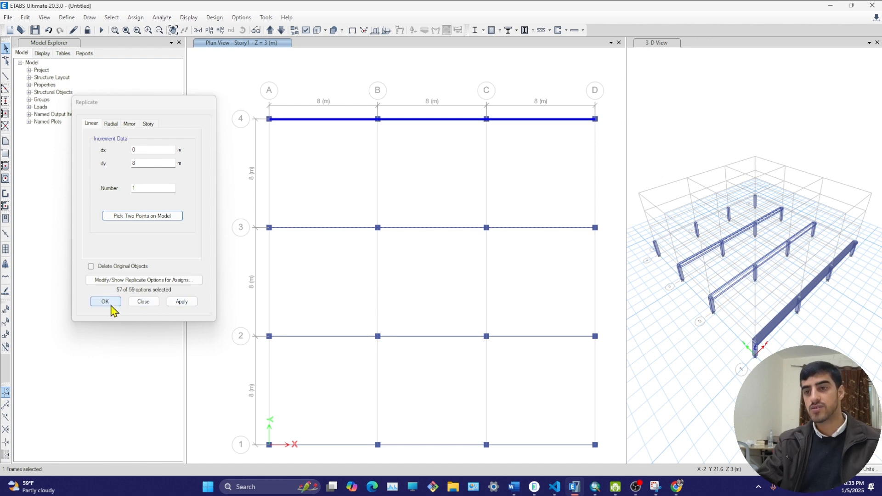
{"action": "left_click", "coordinate": [182, 301]}
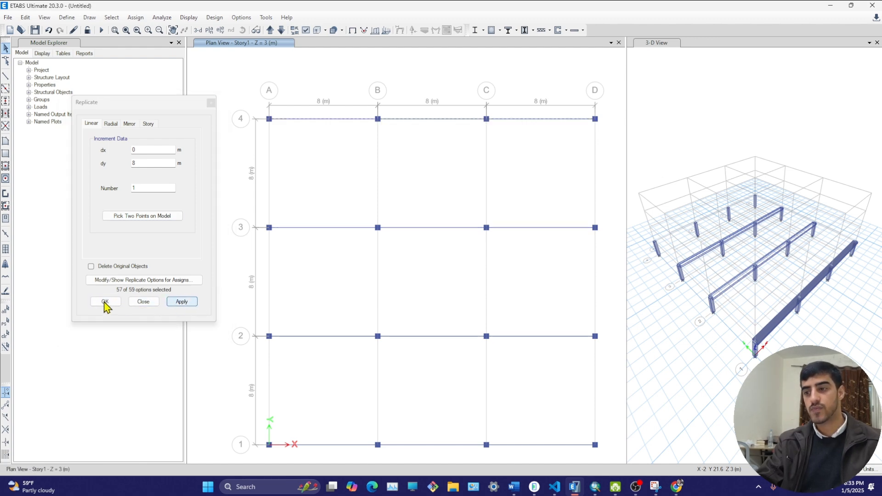
{"action": "left_click", "coordinate": [105, 302]}
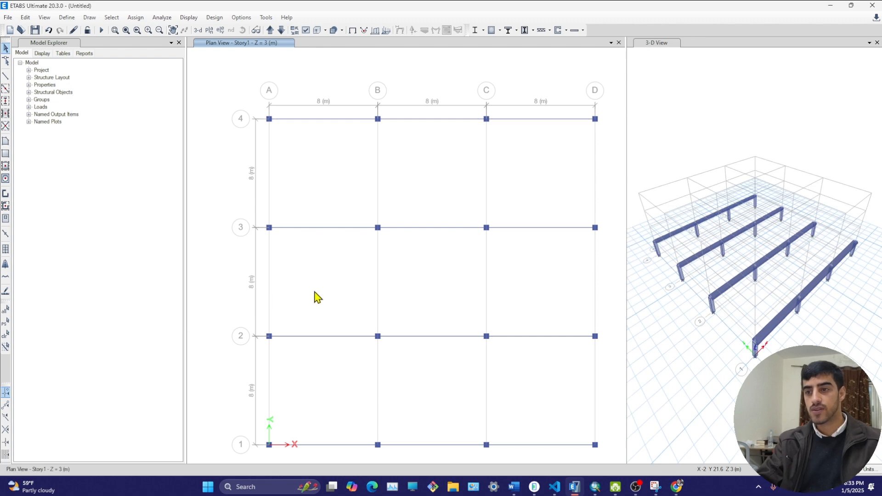
Draw a B 0.8X0.25 beam along grid line A from A-1 to A-4
{"action": "left_click", "coordinate": [5, 77]}
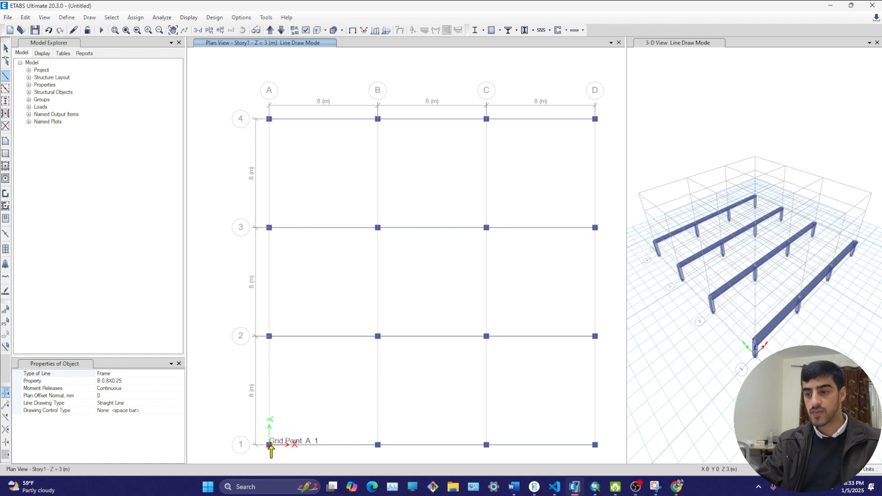
{"action": "left_click", "coordinate": [270, 445]}
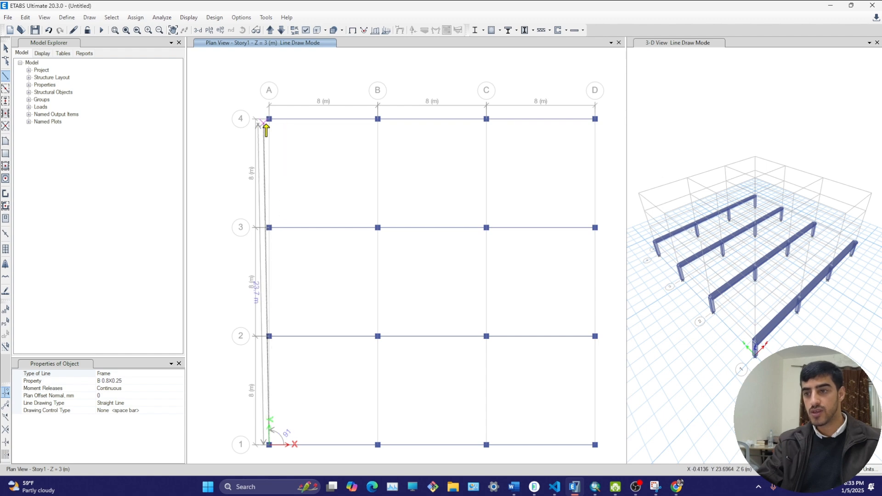
{"action": "left_click", "coordinate": [270, 119]}
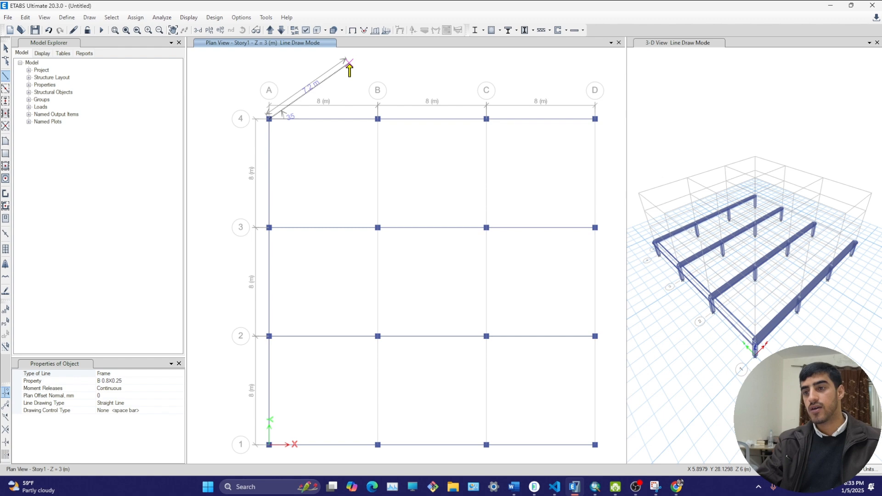
{"action": "key", "text": "Escape"}
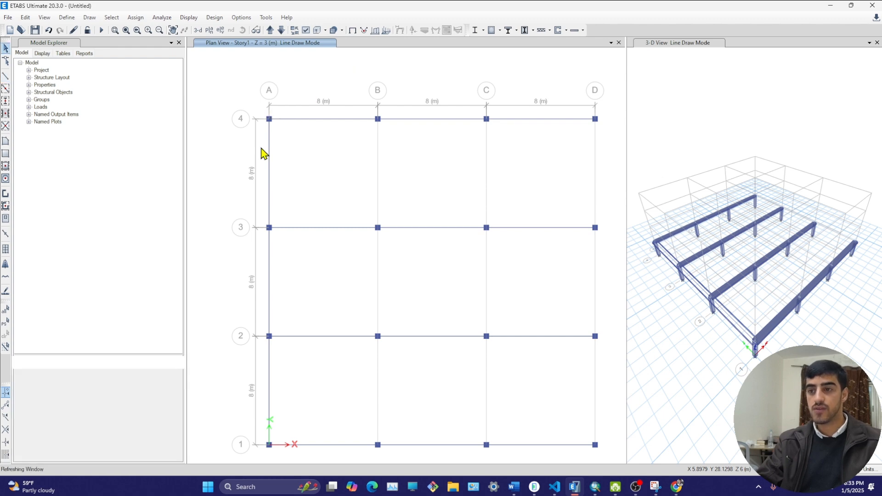
Replicate the grid line A beam onto grid lines B, C and D using dx 8 m, dy 0 and number 3
{"action": "left_click", "coordinate": [270, 175]}
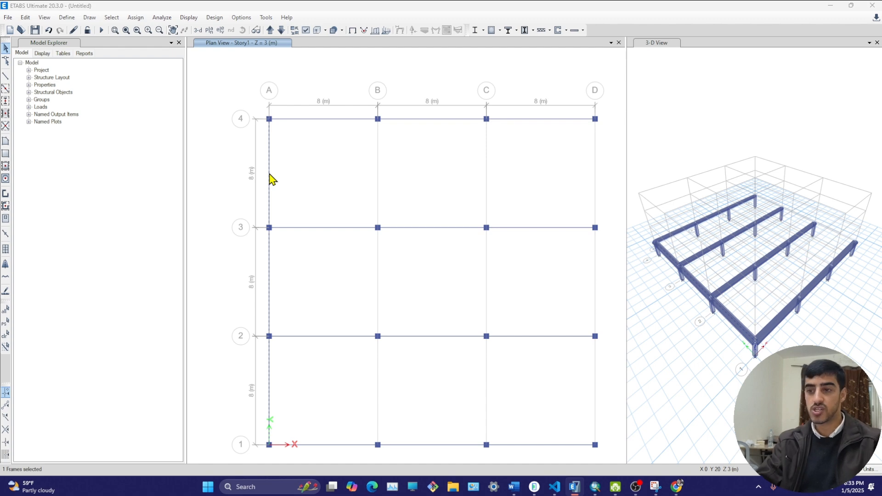
{"action": "key", "text": "ctrl+r"}
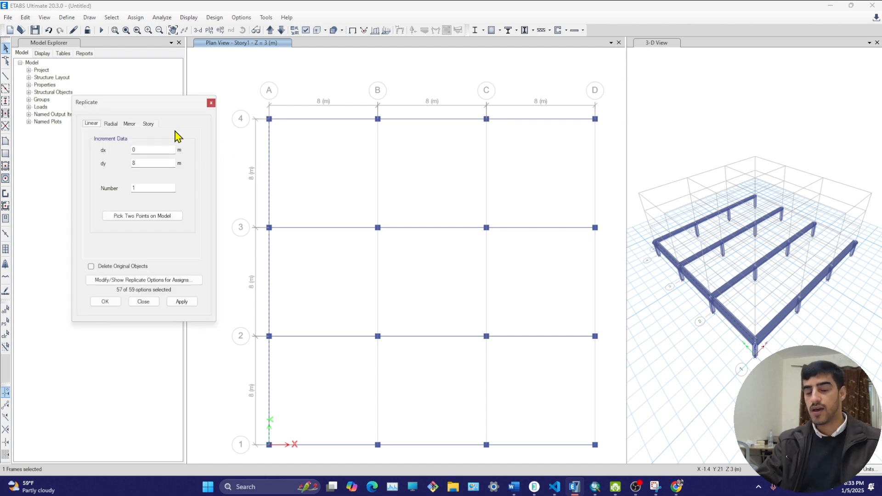
{"action": "left_click", "coordinate": [141, 219]}
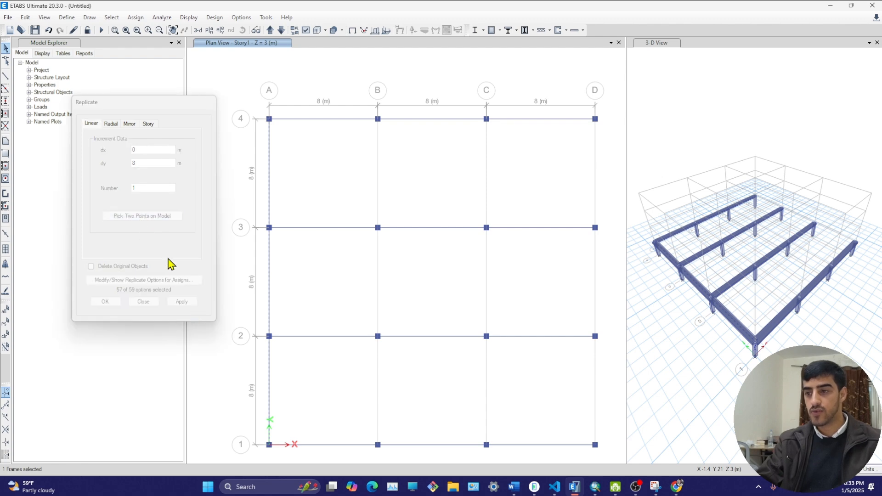
{"action": "right_click", "coordinate": [276, 149]}
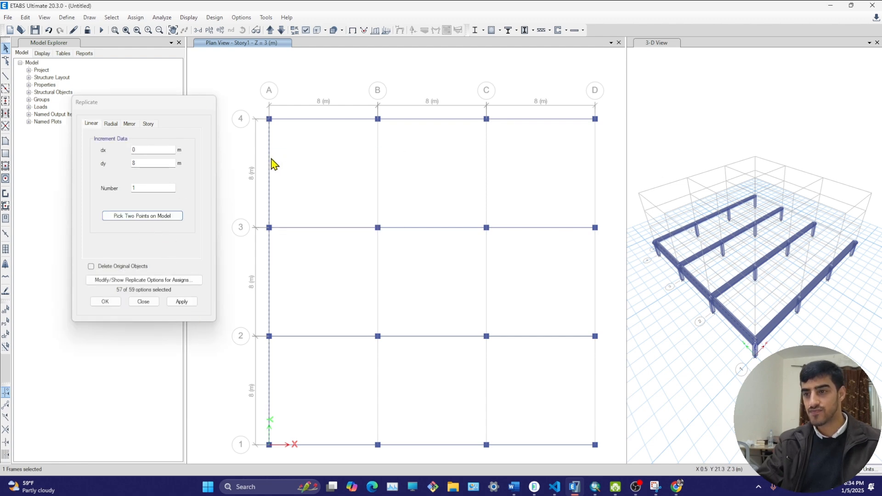
{"action": "double_click", "coordinate": [133, 189]}
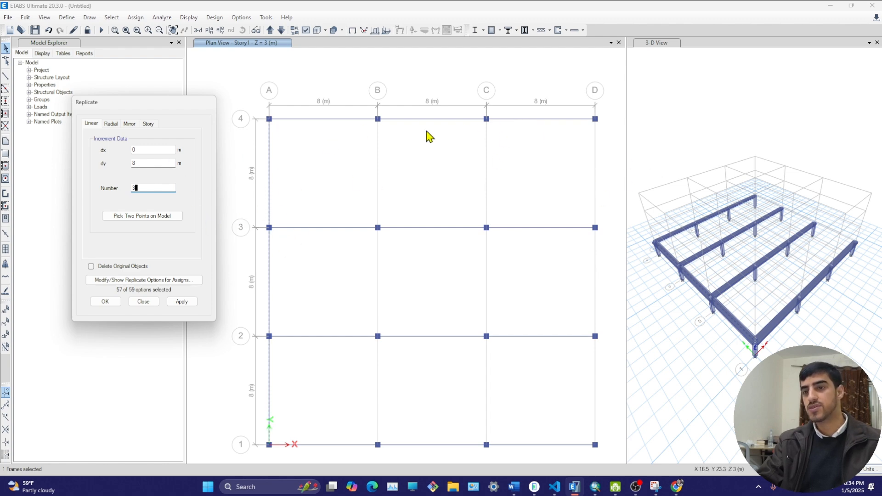
{"action": "left_click_drag", "start_coordinate": [149, 162], "coordinate": [57, 180]}
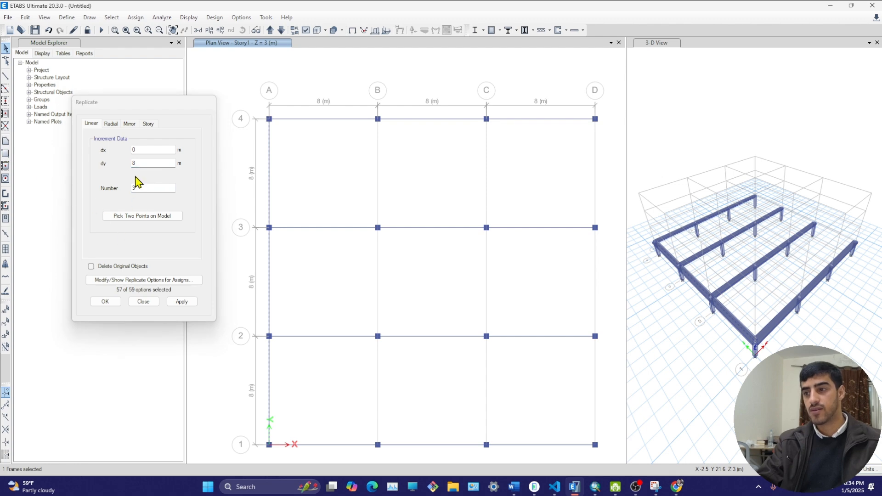
{"action": "left_click", "coordinate": [181, 302]}
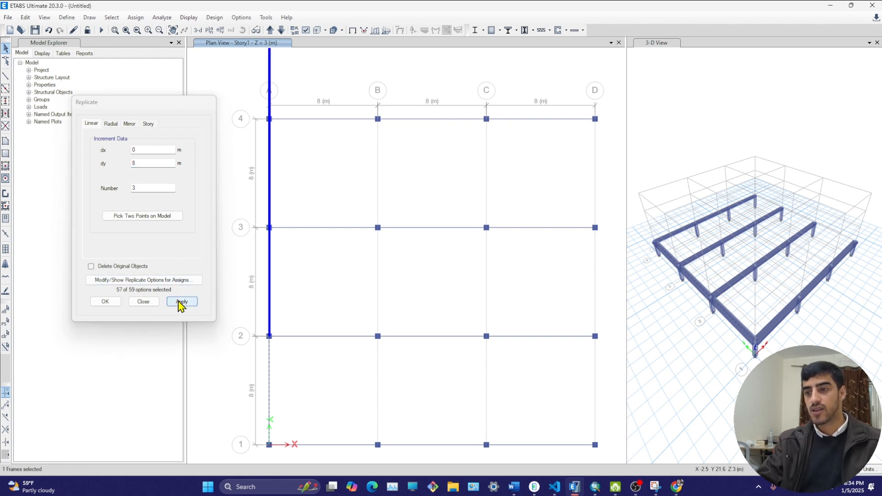
{"action": "left_click", "coordinate": [127, 216]}
{"action": "left_click", "coordinate": [279, 121]}
{"action": "left_click", "coordinate": [378, 120]}
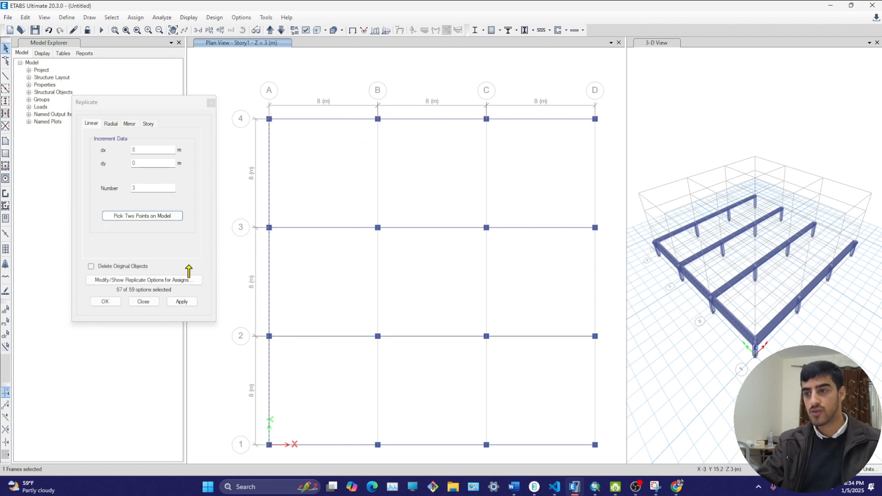
{"action": "left_click", "coordinate": [112, 303]}
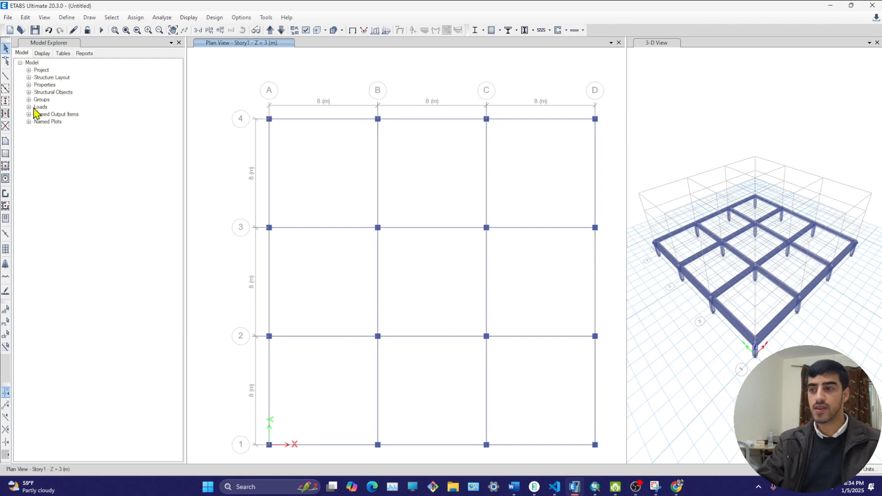
Draw a rectangular Ribbed 0.25m slab on Story1 from grid point A-1 to D-4
{"action": "left_click", "coordinate": [5, 155]}
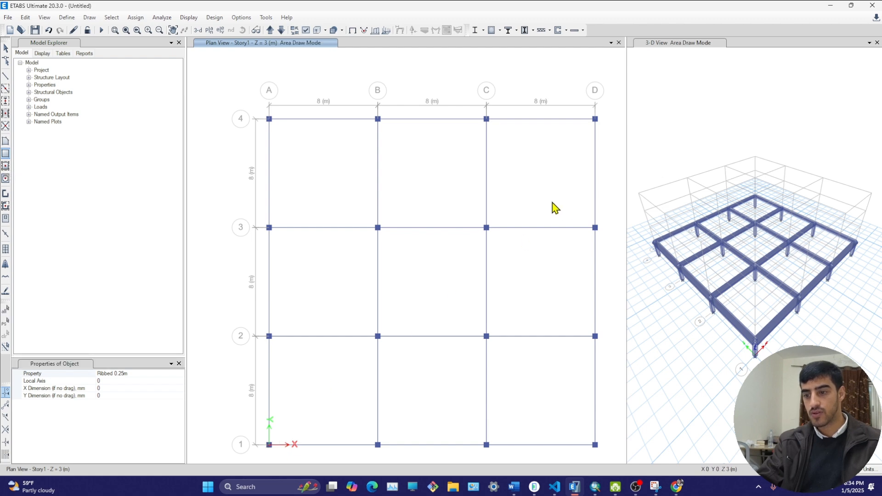
{"action": "left_click", "coordinate": [269, 444]}
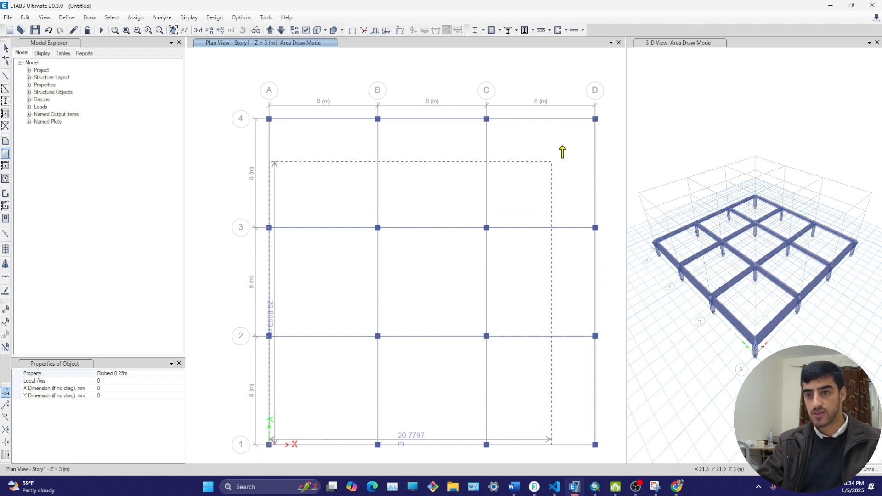
{"action": "left_click", "coordinate": [594, 120]}
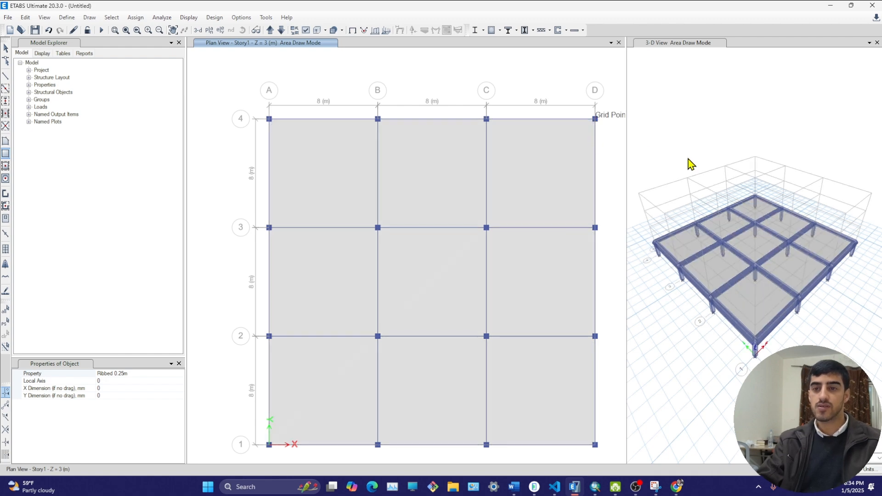
{"action": "key", "text": "Escape"}
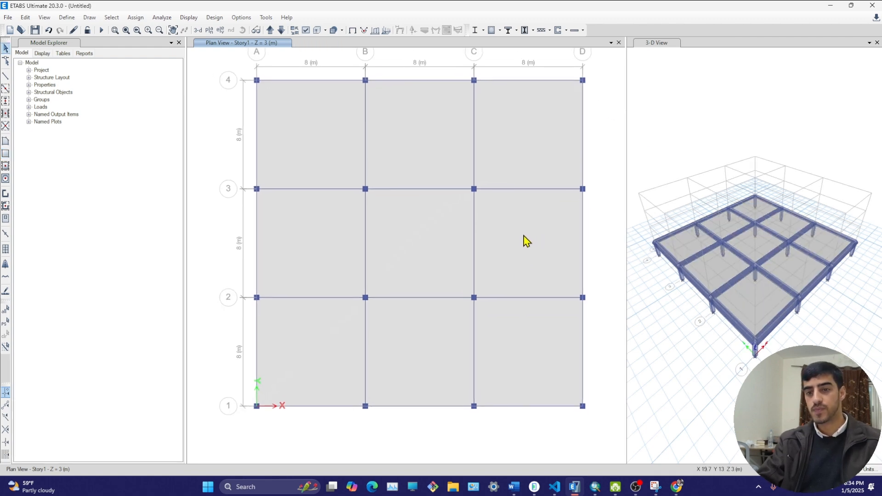
{"action": "left_click_drag", "start_coordinate": [564, 411], "coordinate": [522, 425]}
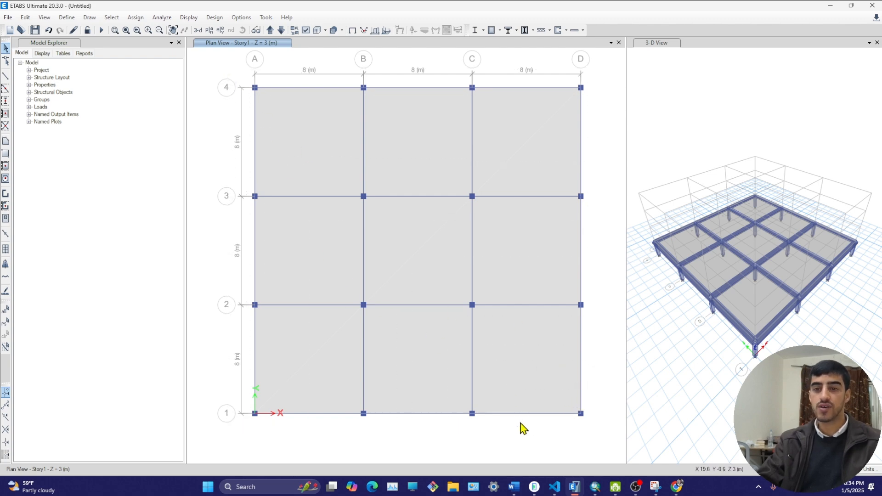
Assign a uniform gravity shell load of 2.5 kN/m² to the Story1 slab under the Live load pattern
{"action": "left_click", "coordinate": [320, 146]}
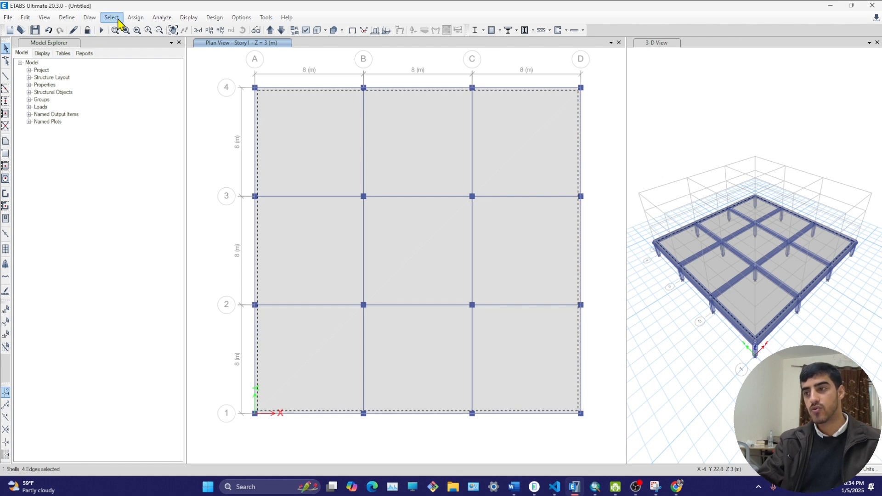
{"action": "left_click", "coordinate": [136, 18]}
{"action": "mouse_move", "coordinate": [173, 55]}
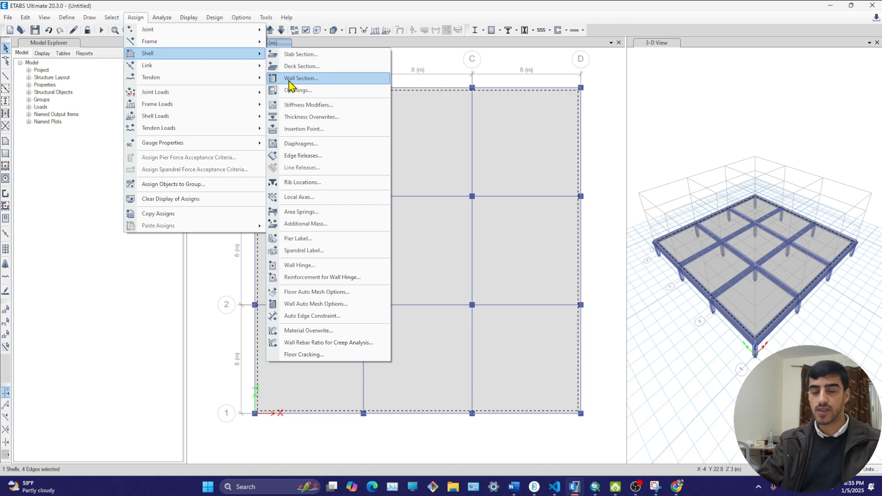
{"action": "mouse_move", "coordinate": [171, 118]}
{"action": "left_click", "coordinate": [286, 131]}
{"action": "left_click", "coordinate": [531, 218]}
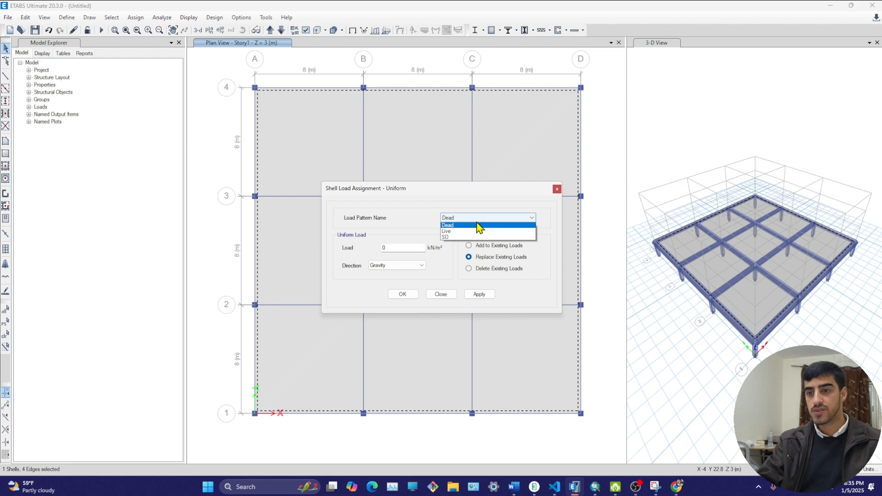
{"action": "left_click", "coordinate": [448, 232]}
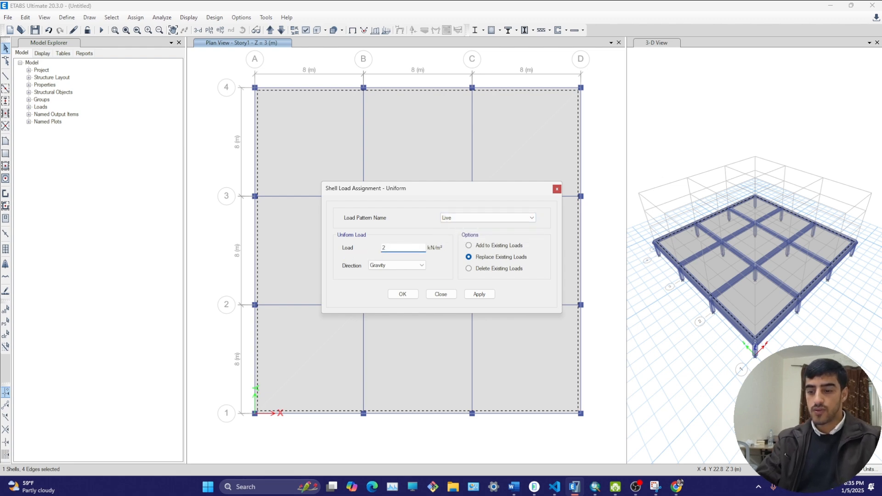
{"action": "key", "text": "BackSpace"}
{"action": "type", "text": ".5"}
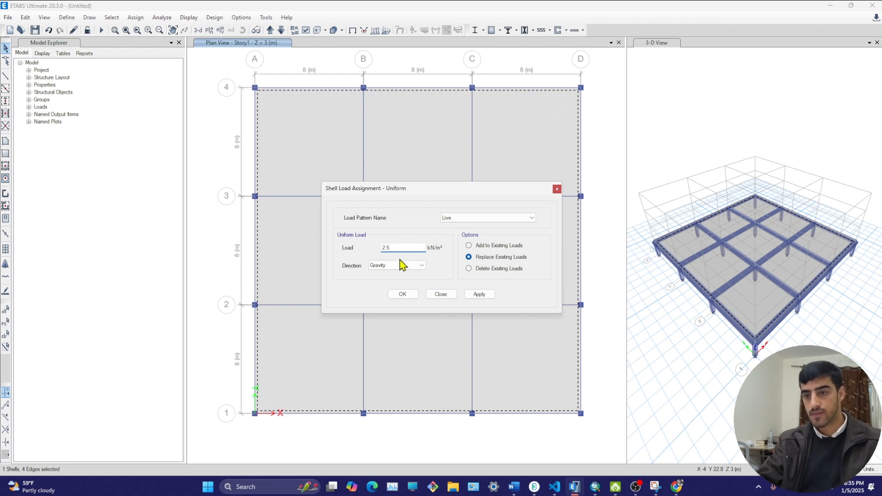
{"action": "left_click", "coordinate": [479, 294]}
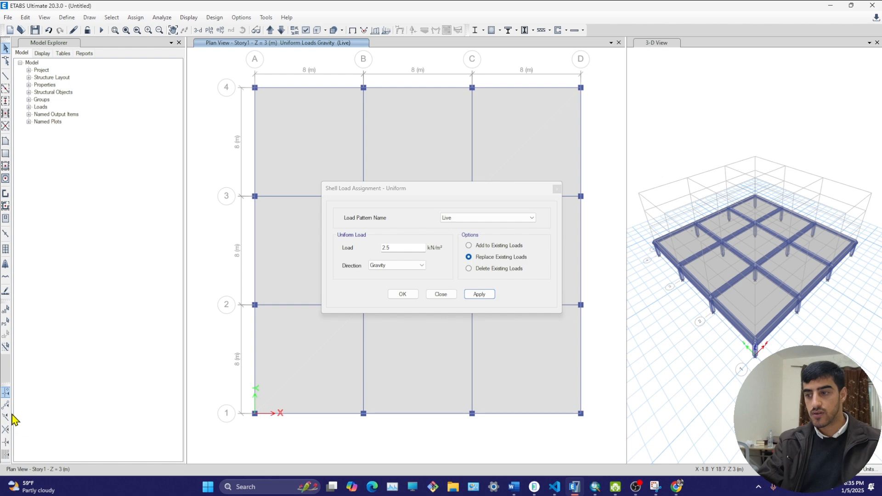
Reselect the slab and assign it a uniform gravity load of 4.5 kN/m² under the SD load pattern
{"action": "left_click", "coordinate": [6, 326]}
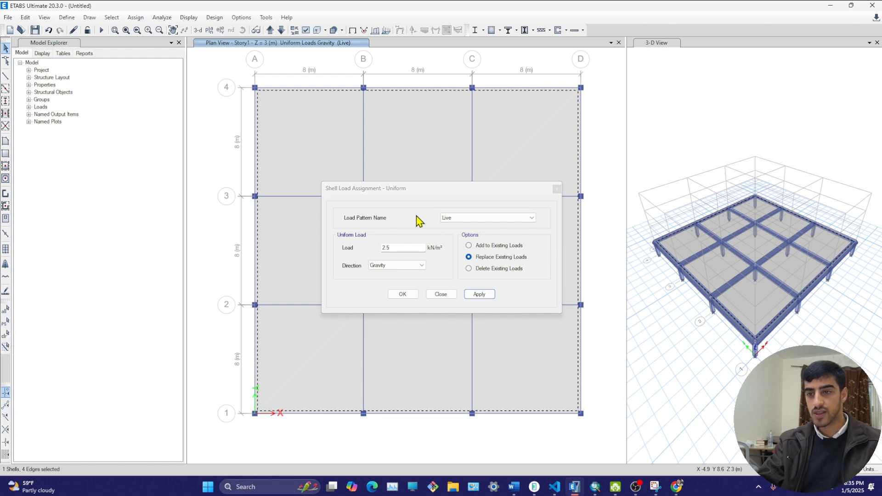
{"action": "left_click", "coordinate": [471, 219]}
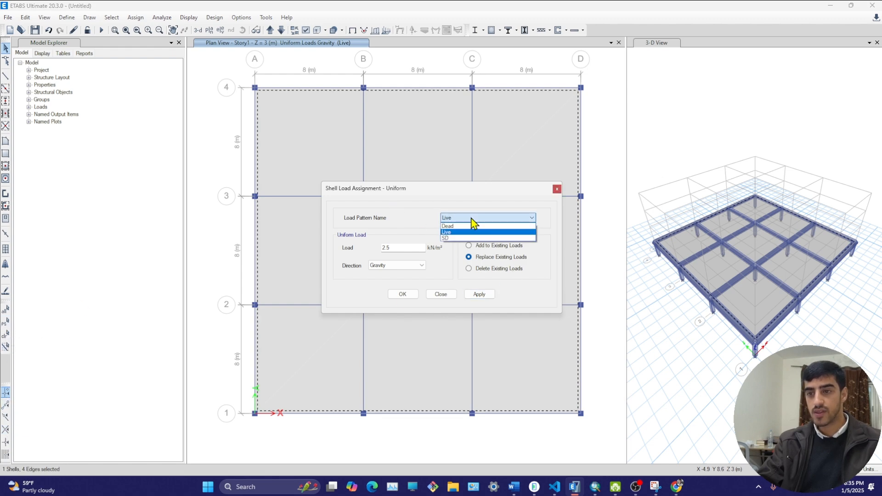
{"action": "left_click", "coordinate": [456, 238]}
{"action": "left_click_drag", "start_coordinate": [415, 249], "coordinate": [229, 258]}
{"action": "type", "text": "4.5"}
{"action": "left_click", "coordinate": [479, 295]}
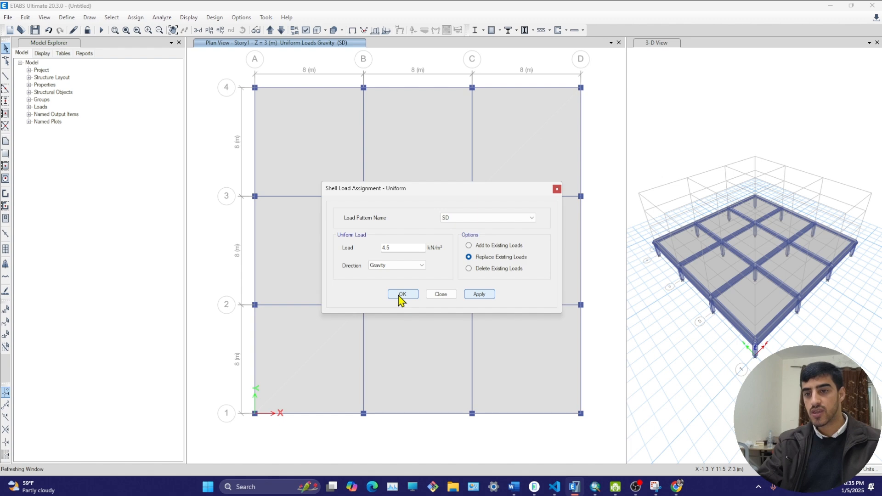
{"action": "left_click", "coordinate": [402, 295]}
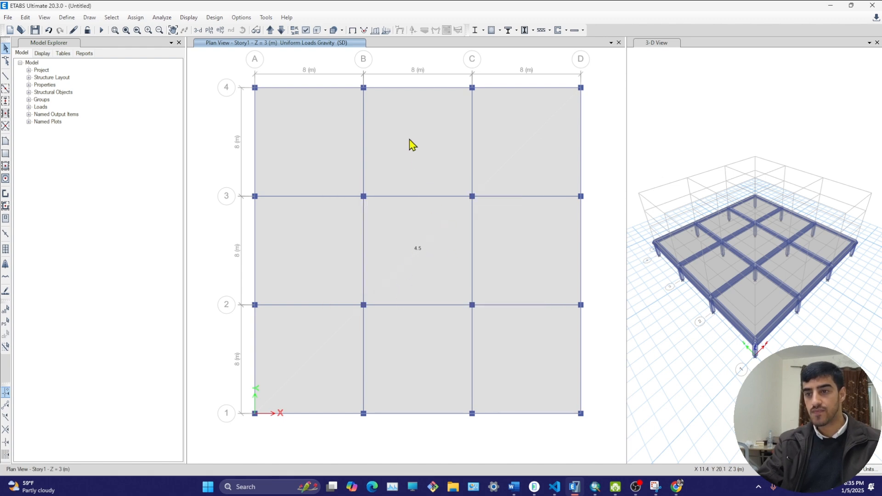
Check the load patterns and uniform loads assigned to the Story1 slab in its object information
{"action": "left_click", "coordinate": [411, 124]}
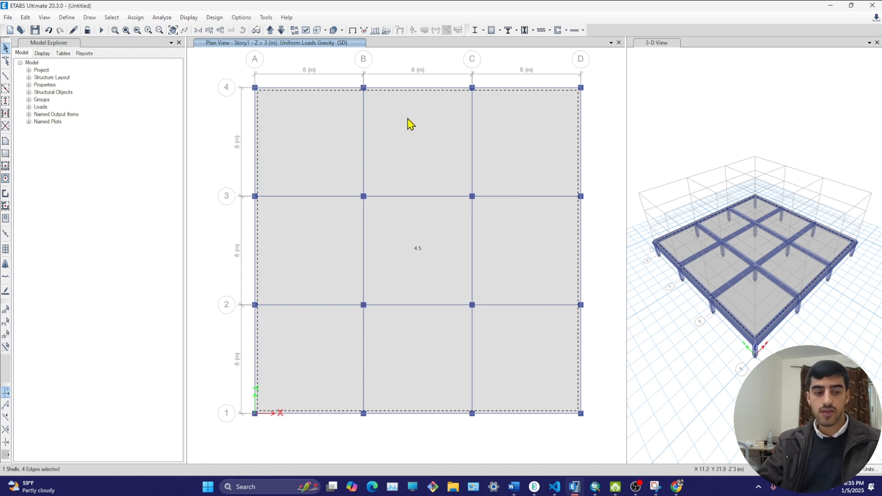
{"action": "right_click", "coordinate": [411, 124]}
{"action": "left_click", "coordinate": [451, 159]}
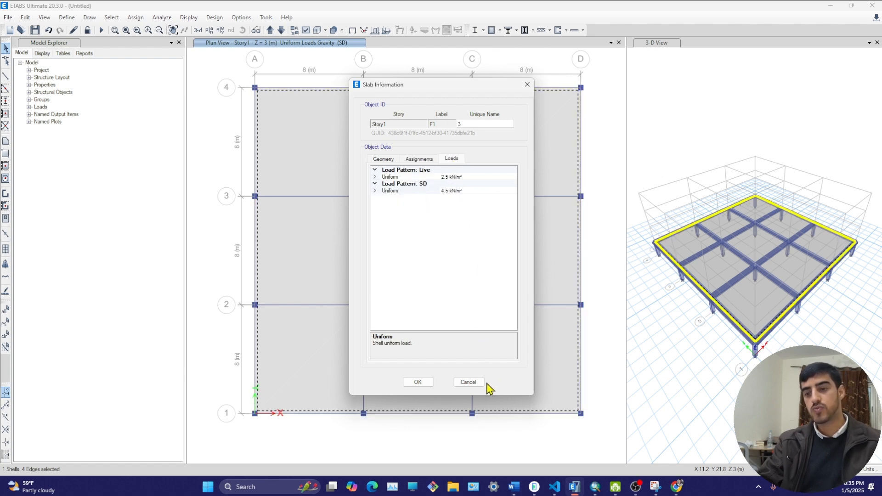
{"action": "left_click", "coordinate": [473, 382]}
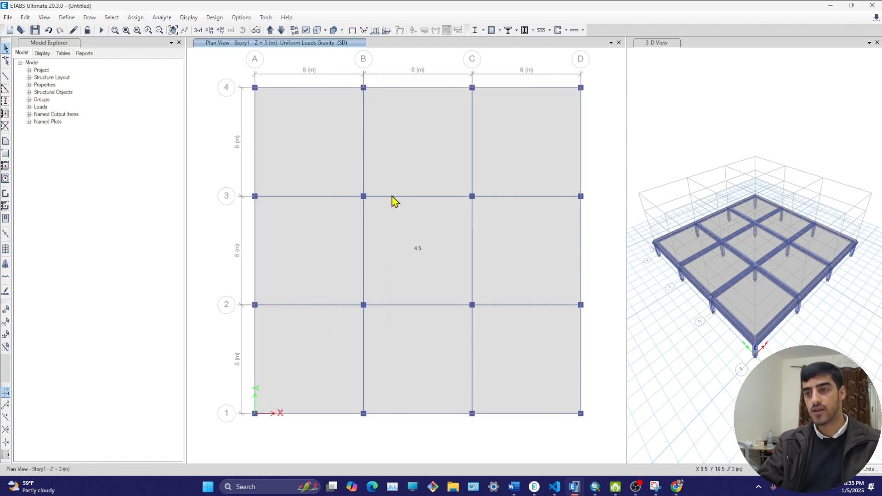
Replicate all Story1 columns, beams and the slab onto Story2, Story3 and Story4, and close the plan view to leave only the 3-D view
{"action": "left_click_drag", "start_coordinate": [594, 428], "coordinate": [230, 81]}
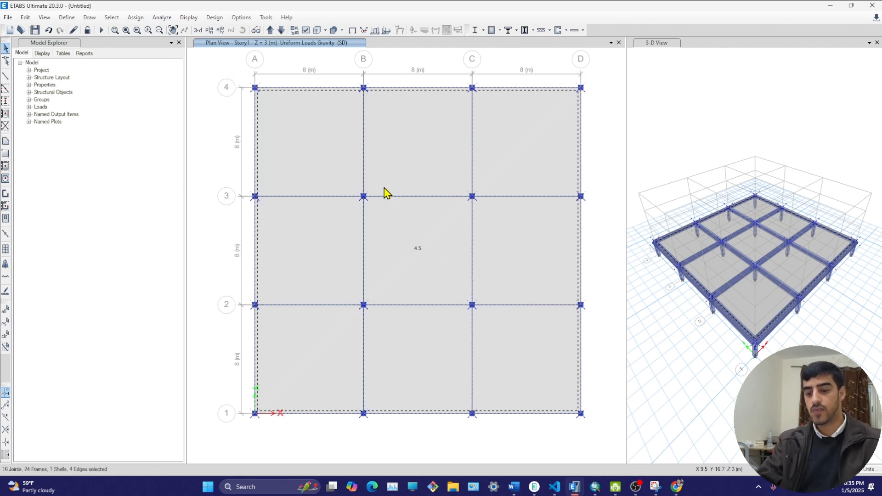
{"action": "key", "text": "ctrl+r"}
{"action": "left_click", "coordinate": [148, 124]}
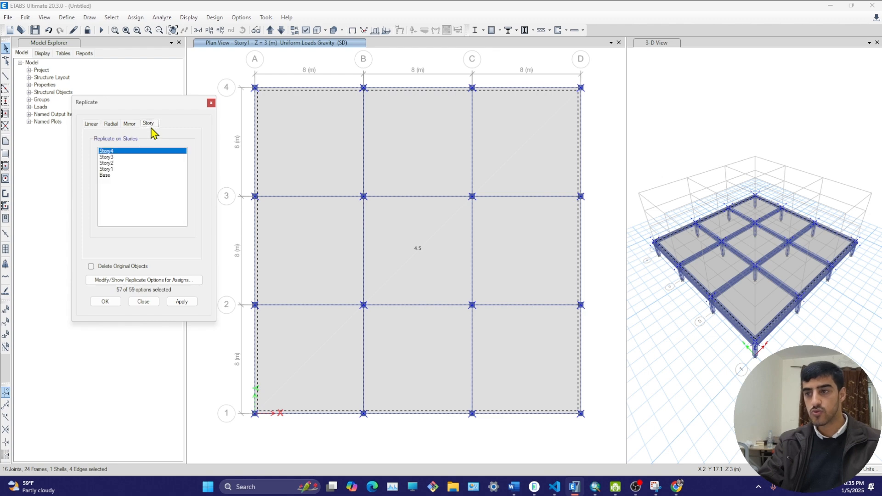
{"action": "left_click_drag", "start_coordinate": [112, 164], "coordinate": [109, 155]}
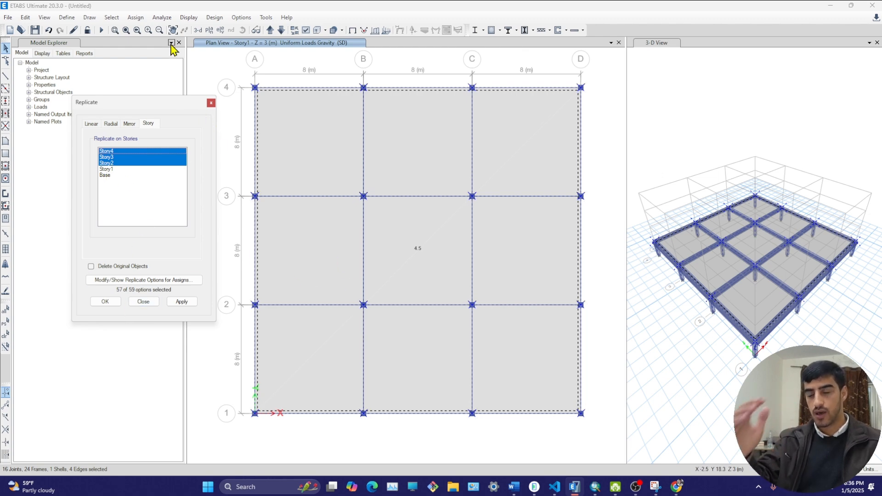
{"action": "left_click", "coordinate": [112, 303]}
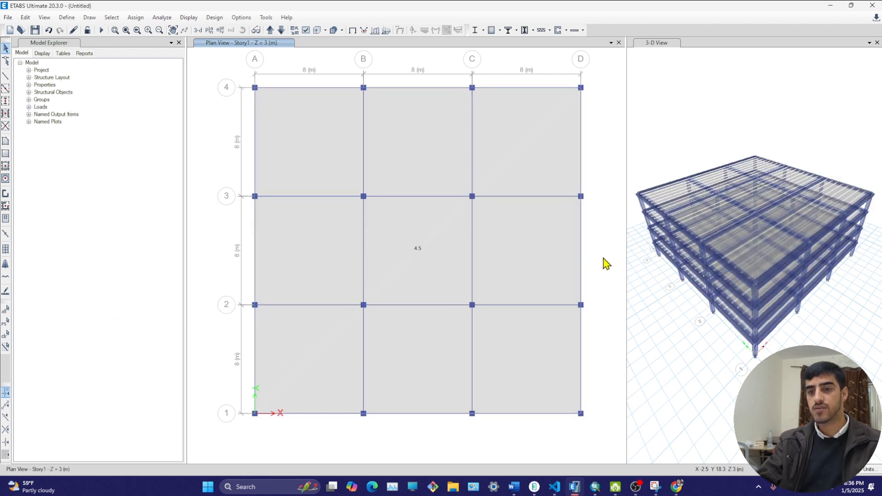
{"action": "left_click", "coordinate": [619, 43]}
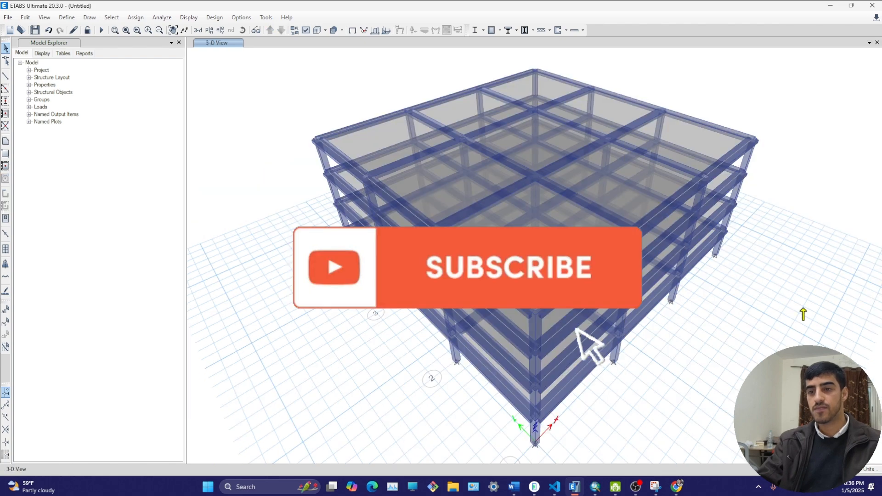